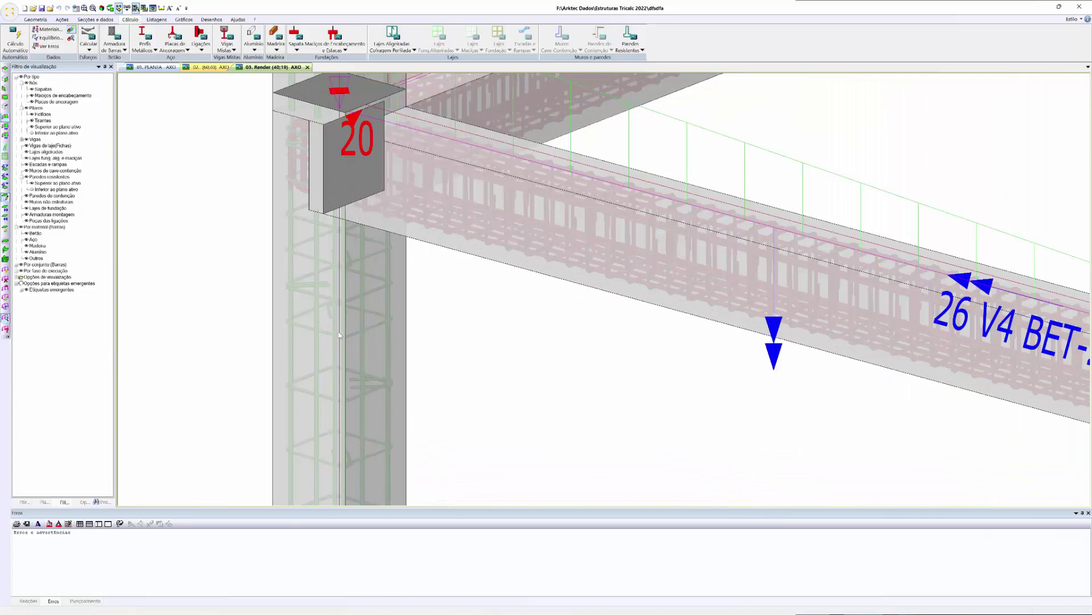
# Examine the reinforcement of column D-1, beam V4 and footing SD-1 in the 3D render of the structure
pyautogui.scroll(1, 340, 336)
pyautogui.scroll(-2, 340, 335)
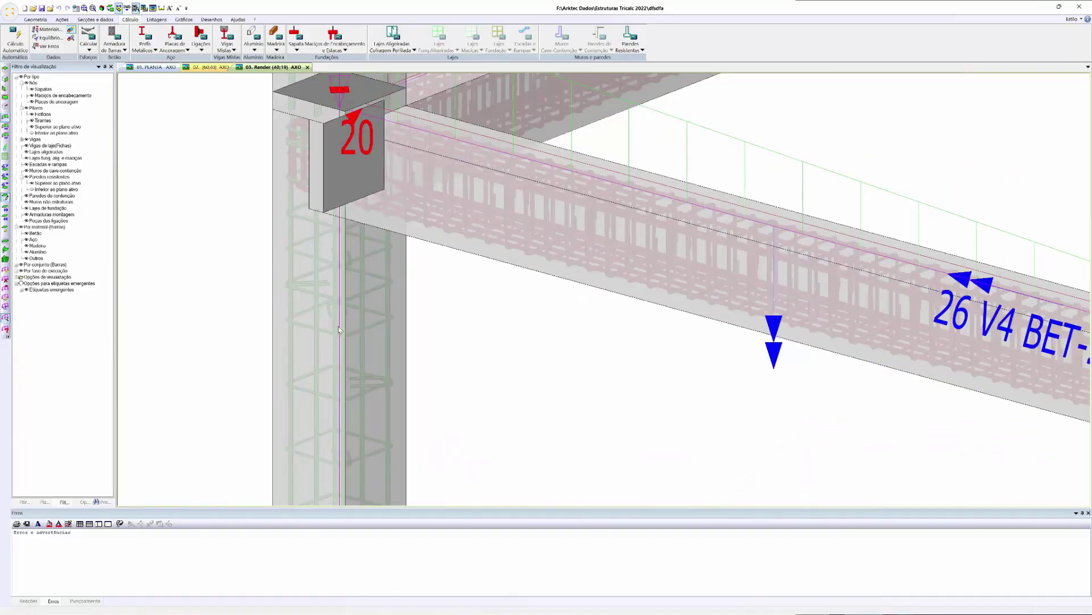
pyautogui.scroll(-2, 338, 330)
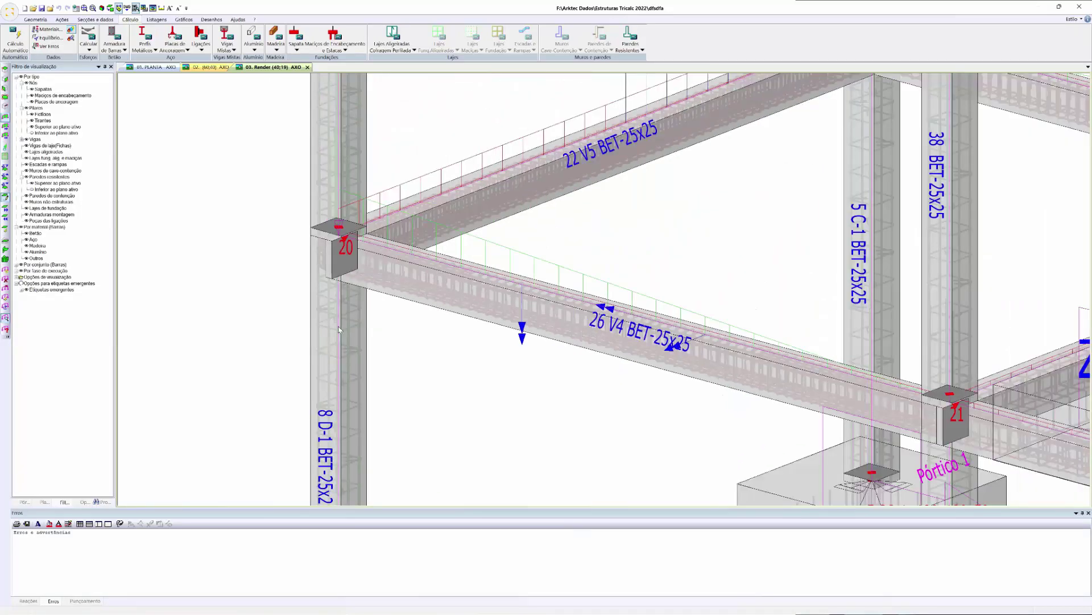
pyautogui.scroll(-1, 339, 329)
pyautogui.scroll(-2, 361, 146)
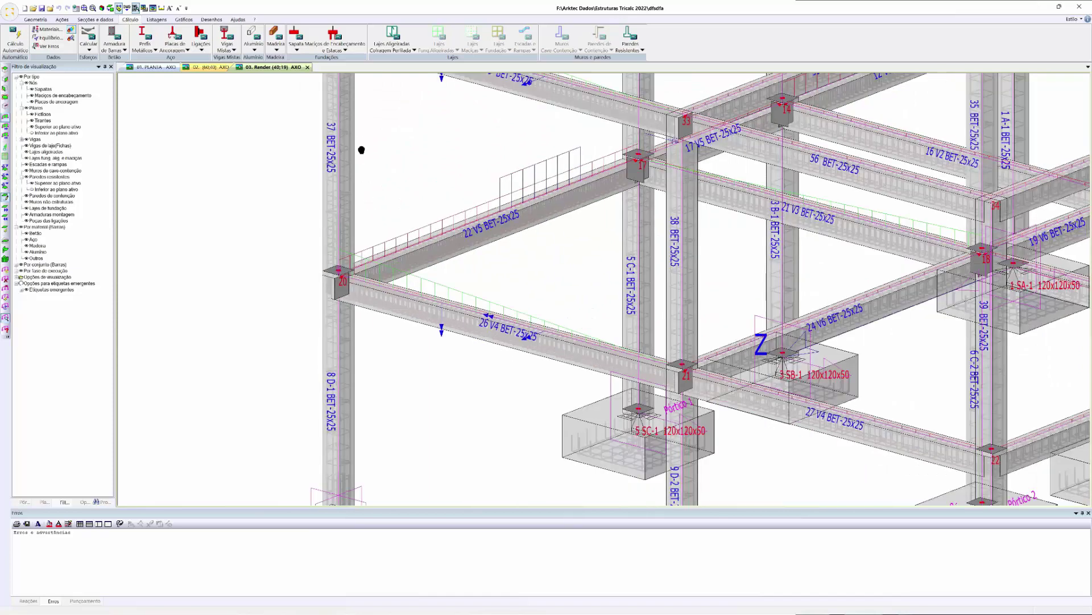
pyautogui.scroll(2, 351, 187)
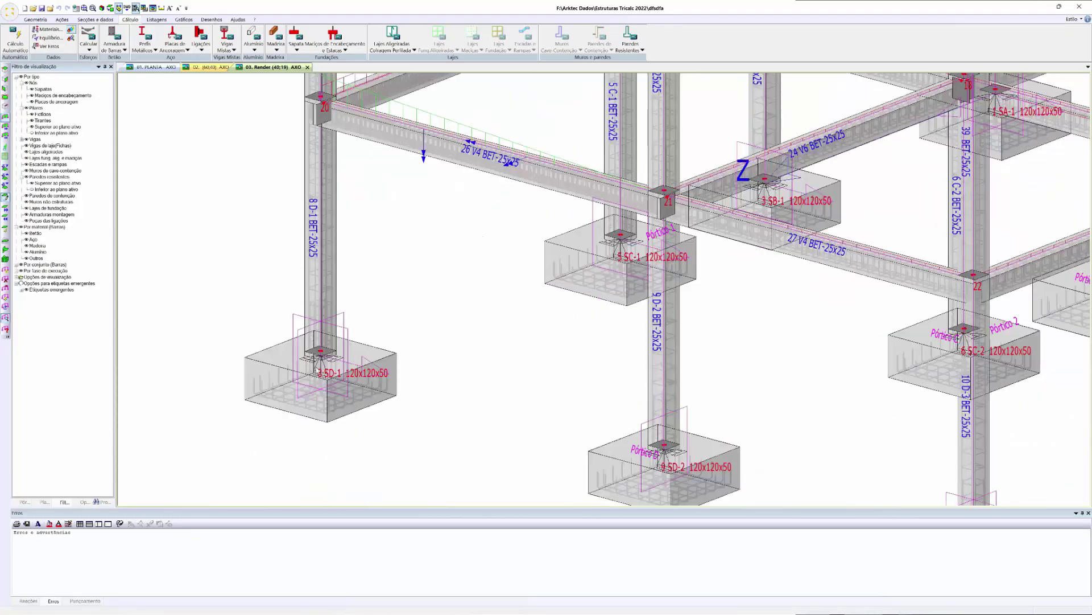
pyautogui.scroll(3, 316, 368)
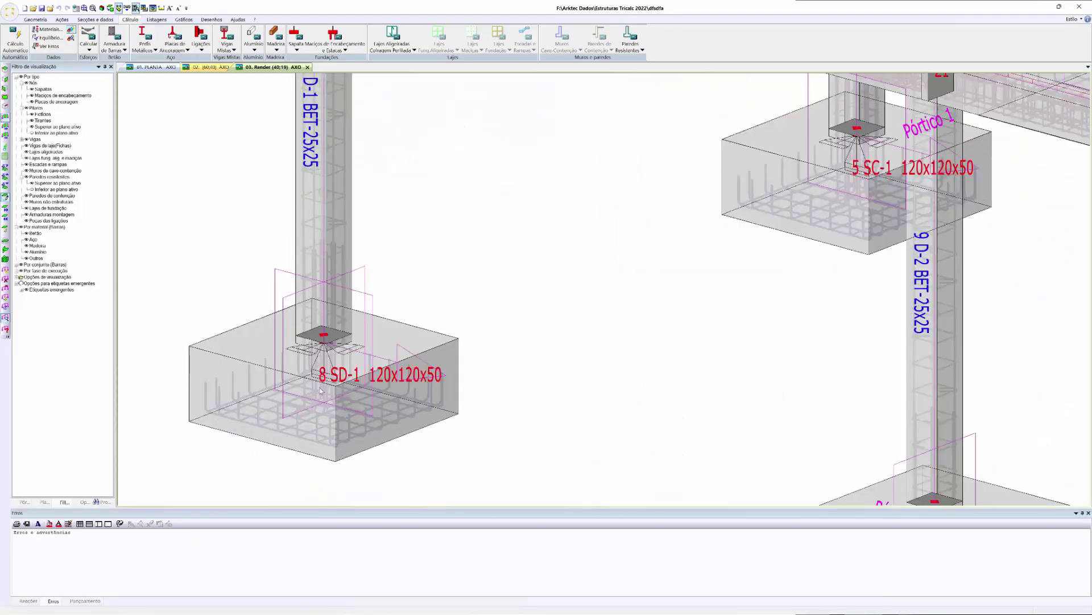
pyautogui.scroll(2, 320, 391)
pyautogui.scroll(2, 321, 391)
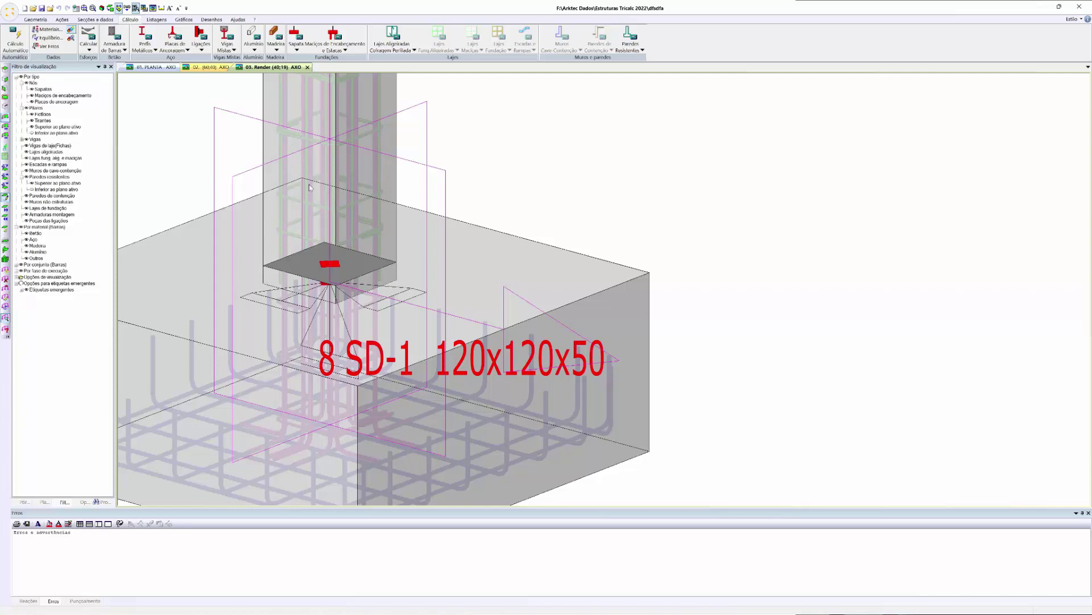
pyautogui.scroll(-2, 309, 186)
pyautogui.scroll(-4, 296, 269)
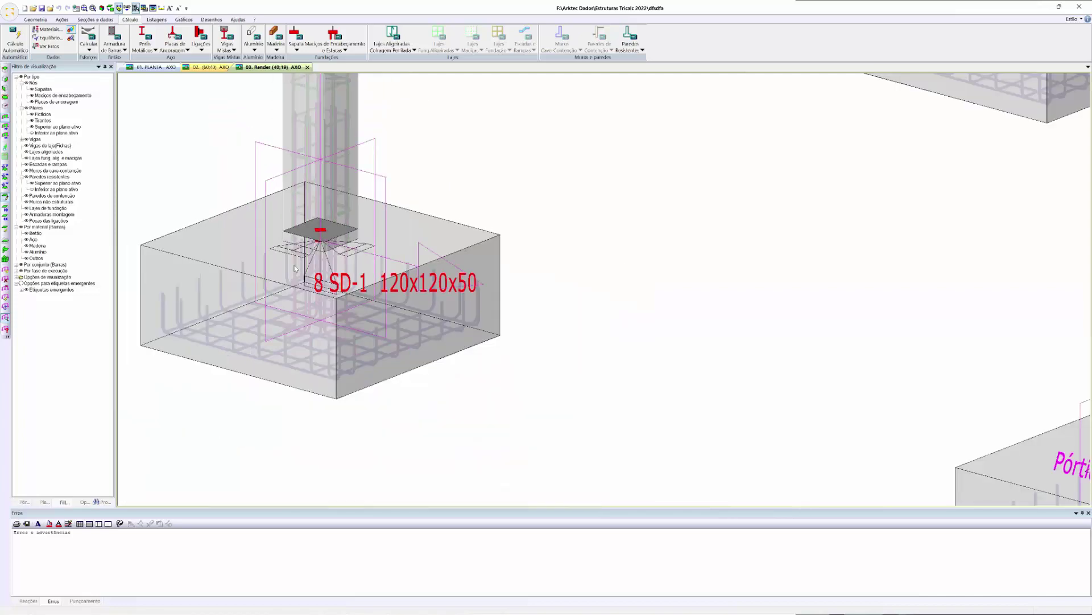
pyautogui.scroll(-1, 384, 171)
pyautogui.scroll(-1, 384, 170)
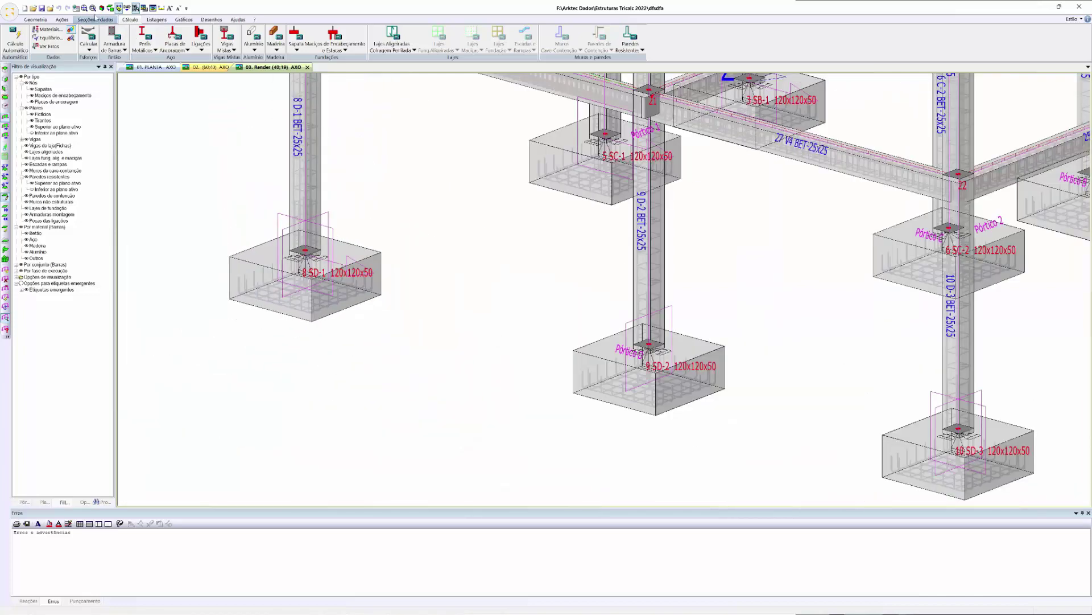
pyautogui.scroll(-5, 160, 123)
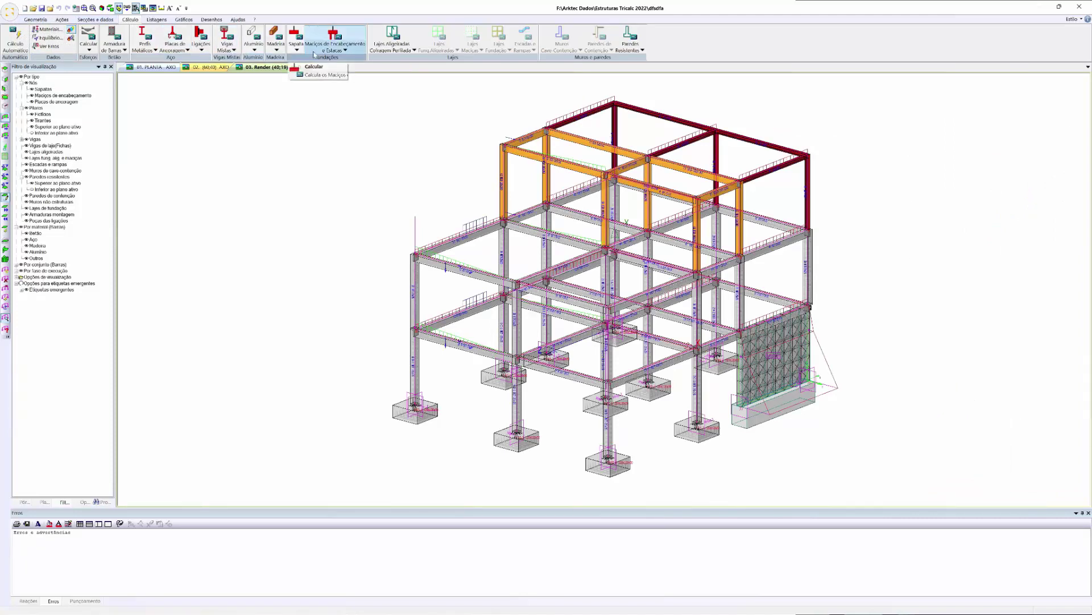
# Create the BIM model as an IFC file named "WEBINARIO 2024.1 IFC", accepting the current IFC export options
pyautogui.click(41, 19)
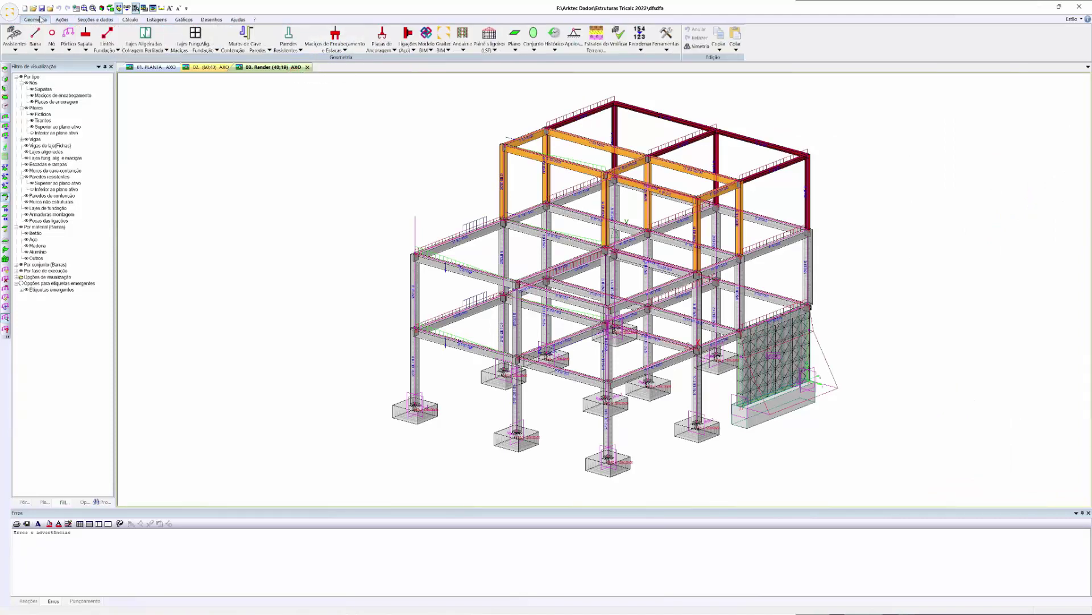
pyautogui.click(430, 50)
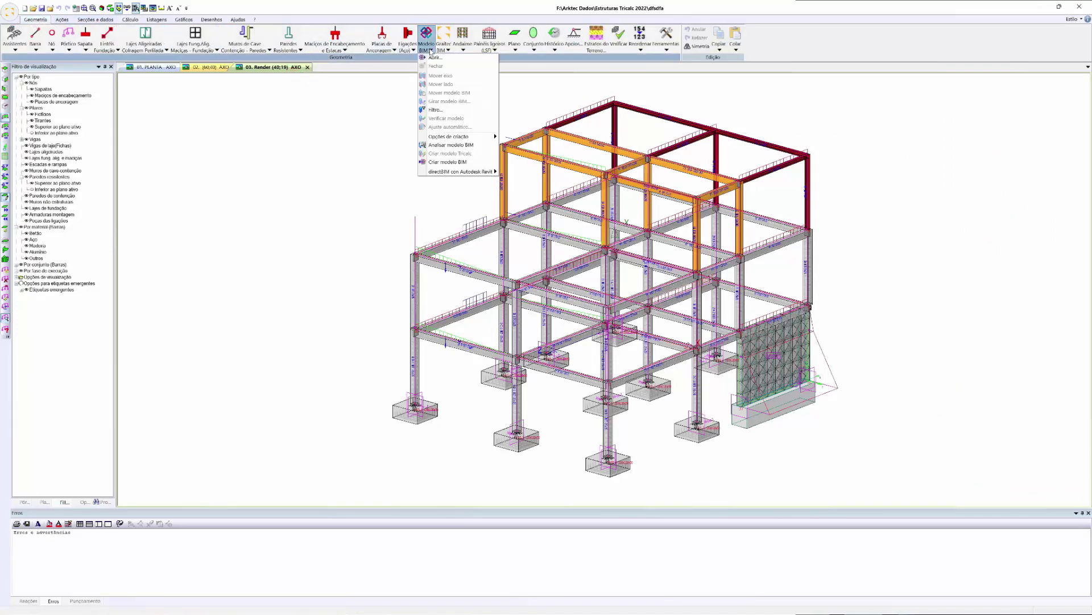
pyautogui.click(459, 163)
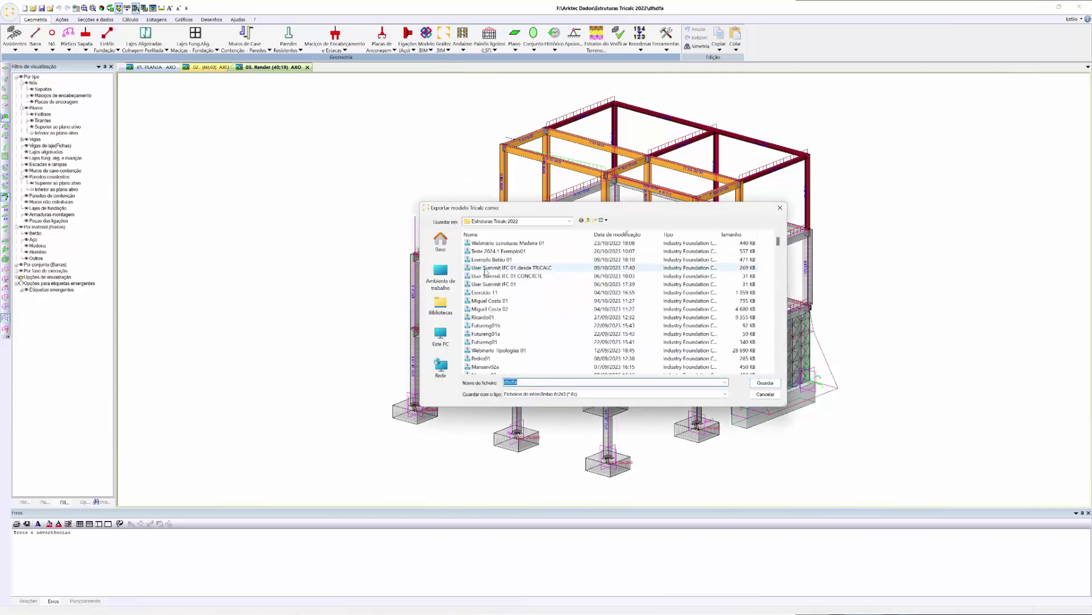
pyautogui.write('WE')
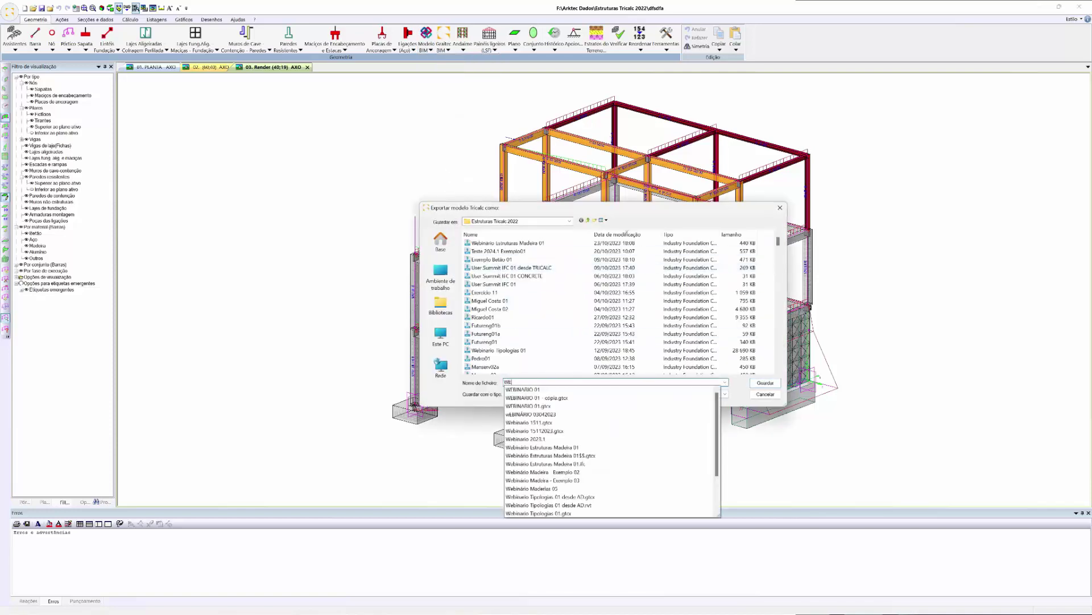
pyautogui.write('BINARIO')
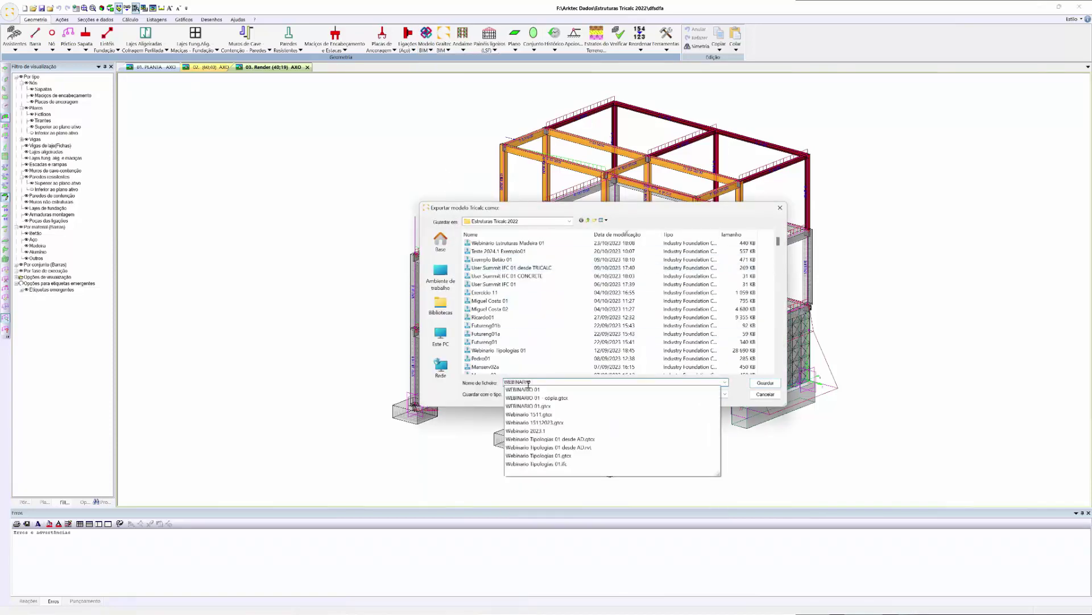
pyautogui.write(' 2024.1 IFC')
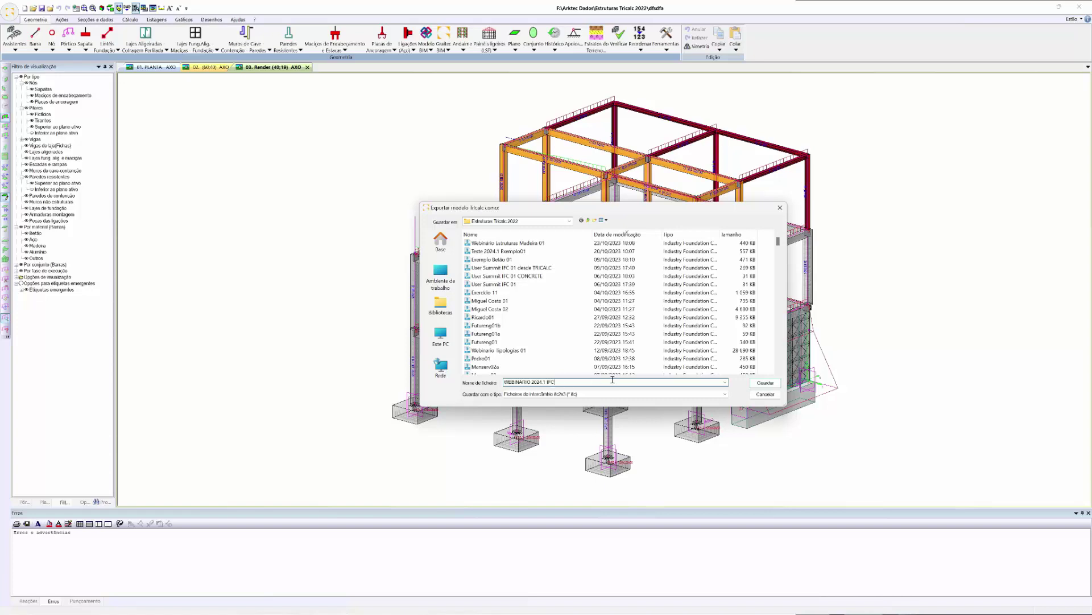
pyautogui.click(765, 383)
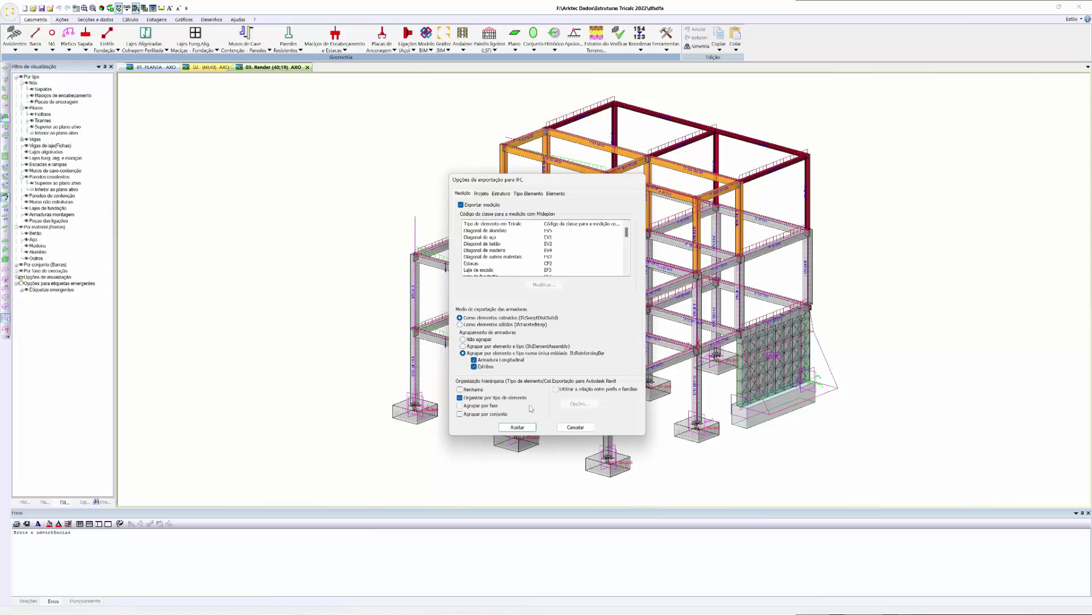
pyautogui.click(524, 428)
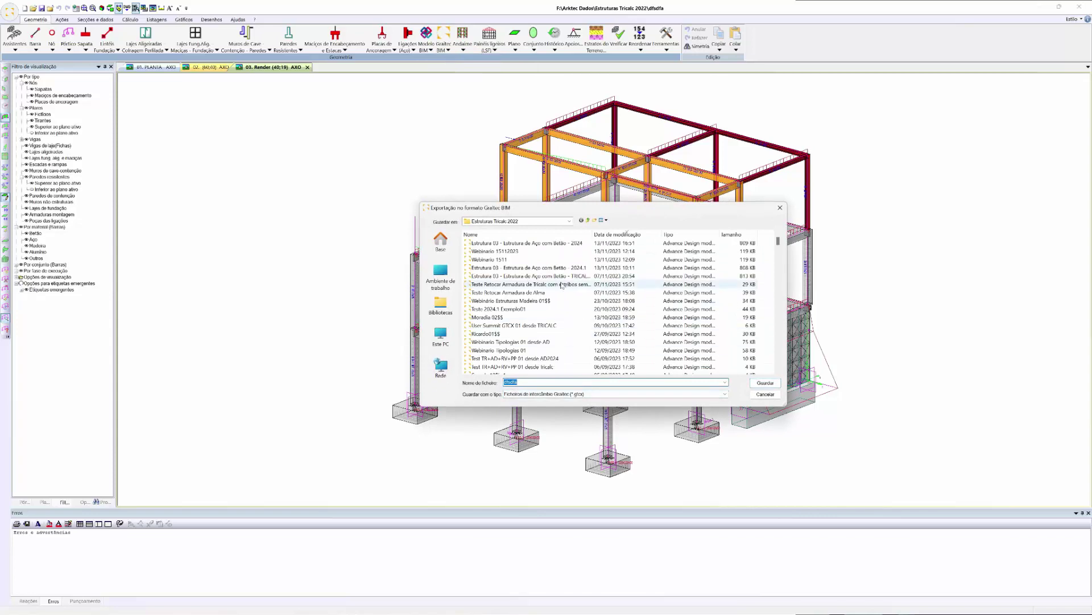
# Export the complete structure in Graitec BIM format as "WEBINARIO 2024.1 GTCx", accepting the current export options
pyautogui.click(611, 237)
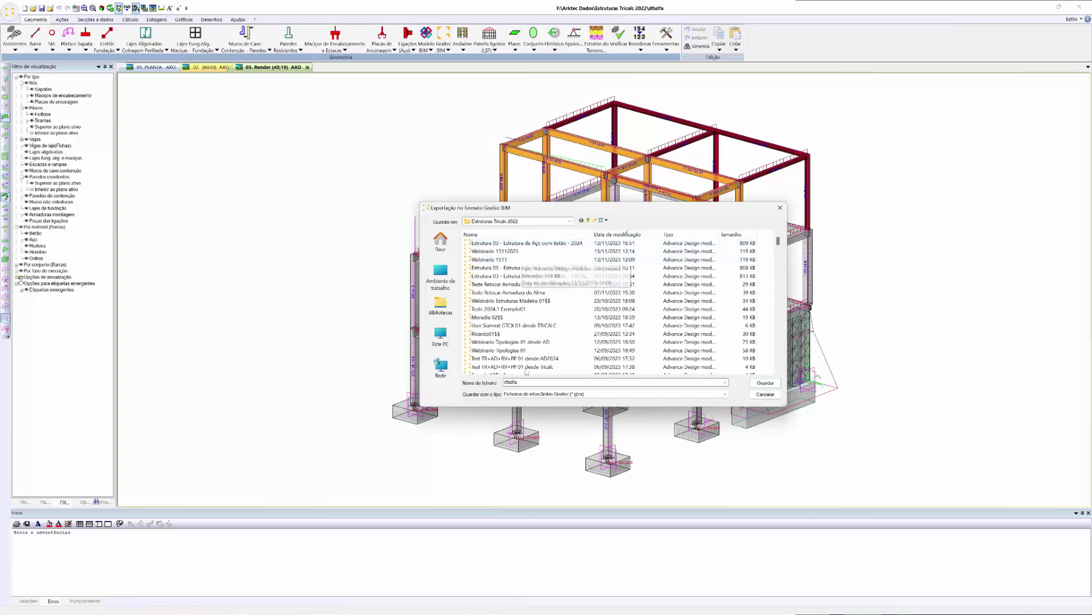
pyautogui.moveTo(533, 382); pyautogui.dragTo(473, 379)
pyautogui.write('WE')
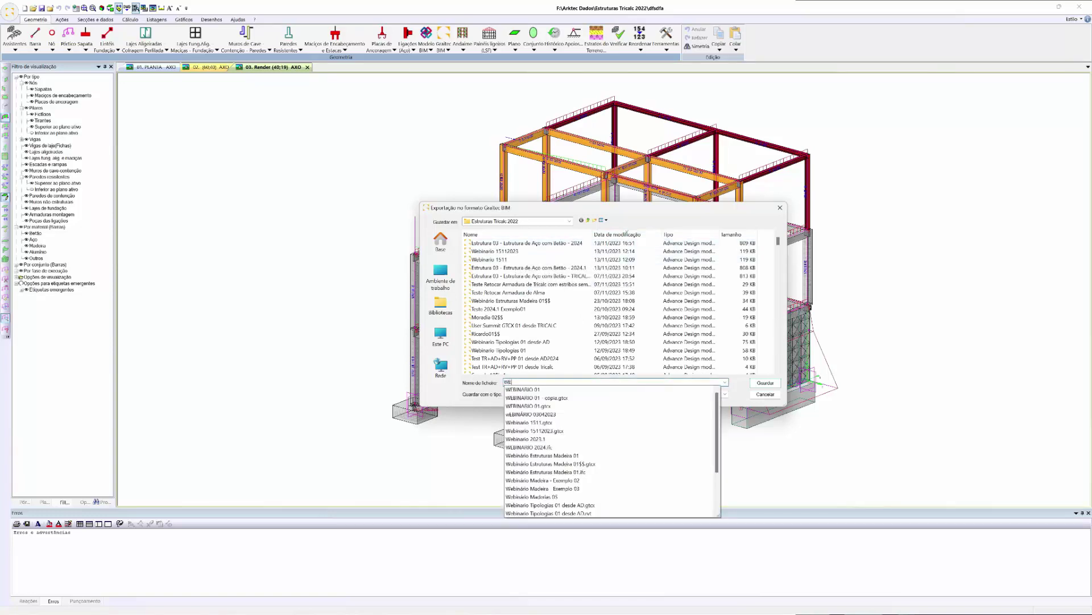
pyautogui.write('BINARIO ')
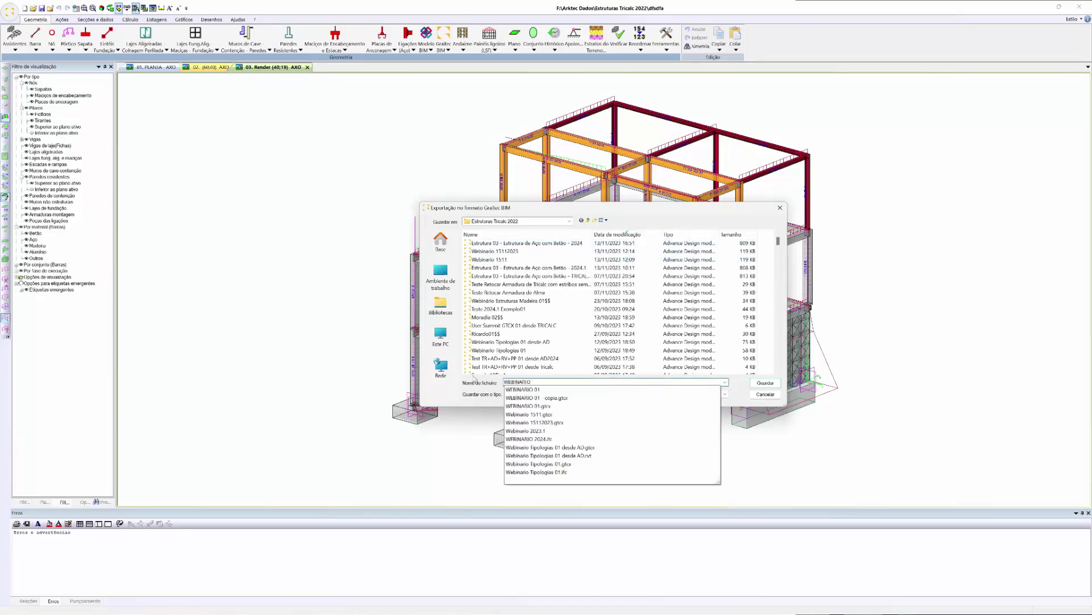
pyautogui.write('2024.1 GTCx')
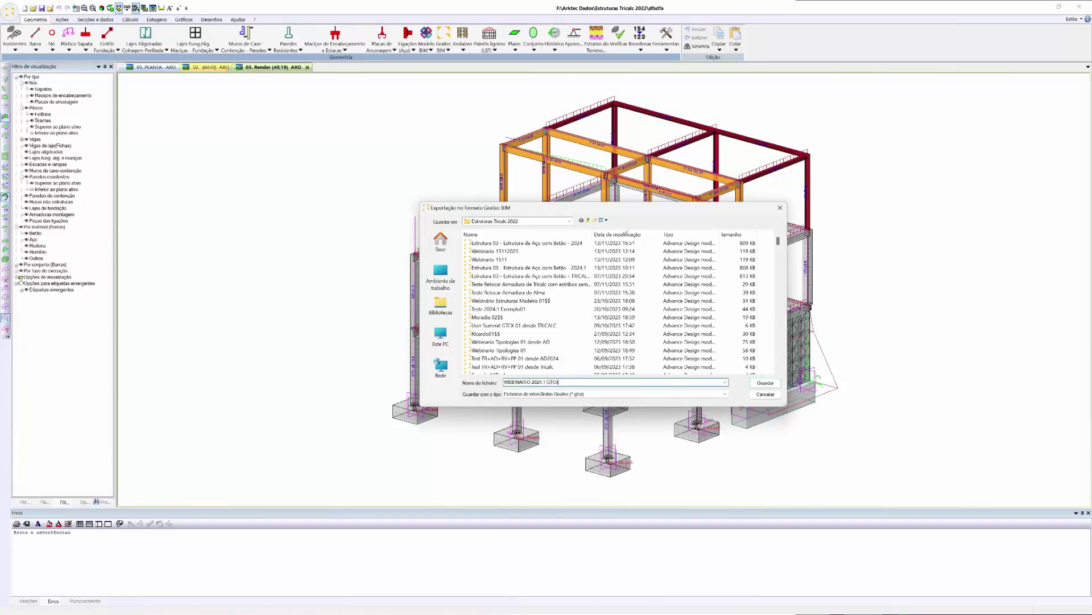
pyautogui.click(765, 383)
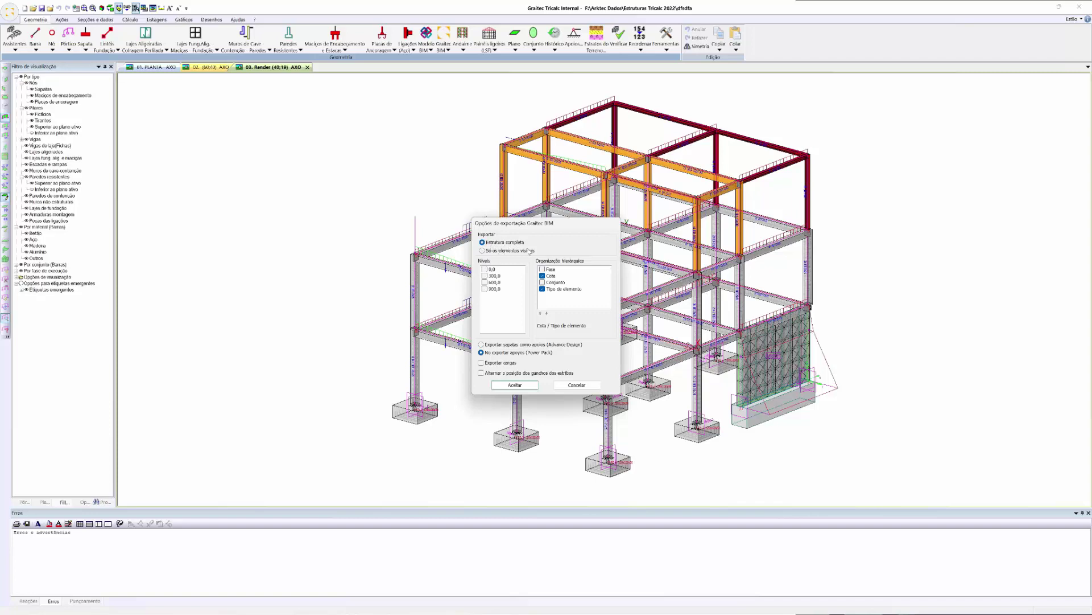
pyautogui.click(515, 386)
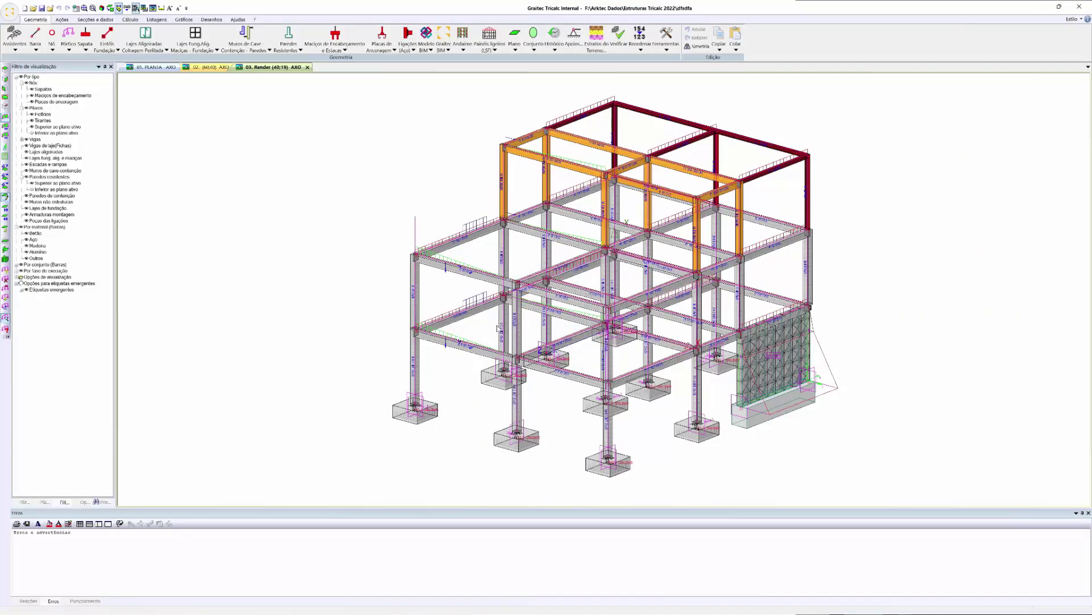
# Switch to Autodesk Revit and open the template "Modelo Graitec 2024 para GTCx.0001"
pyautogui.hotkey('alt', 'Tab')
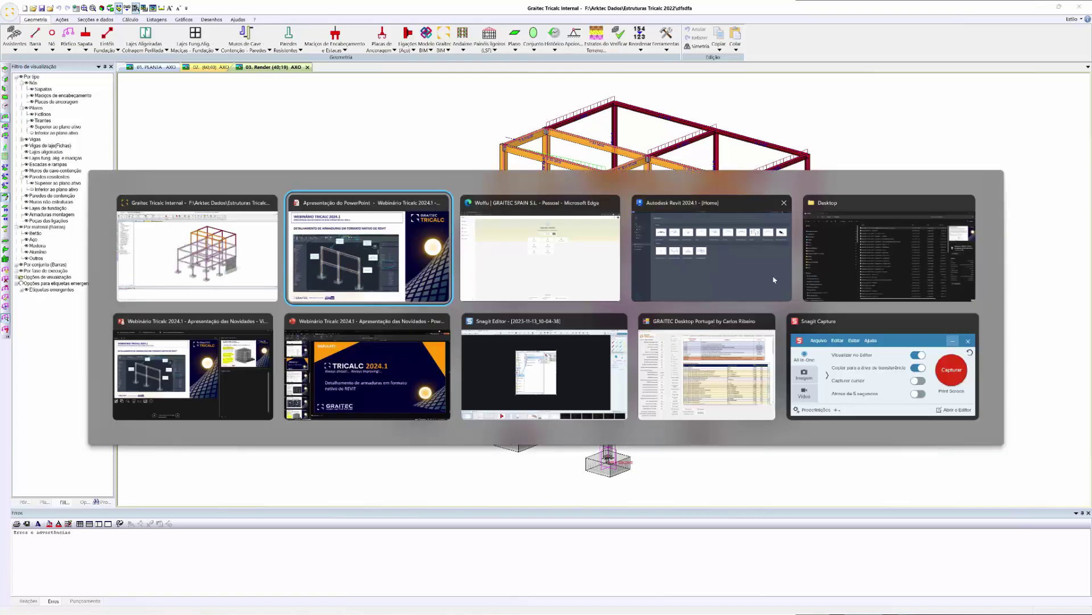
pyautogui.click(723, 270)
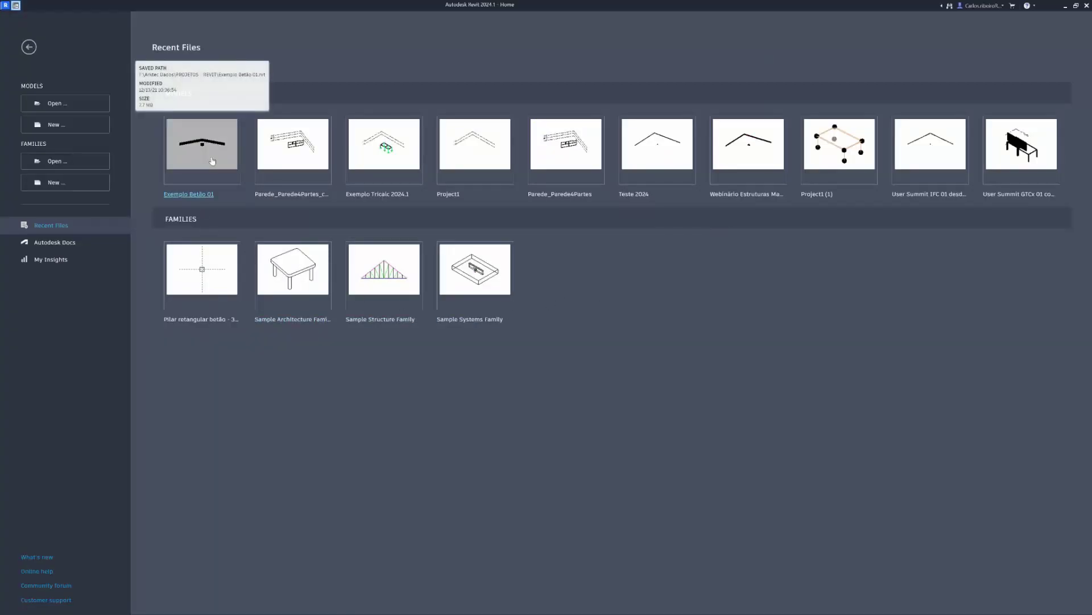
pyautogui.click(73, 112)
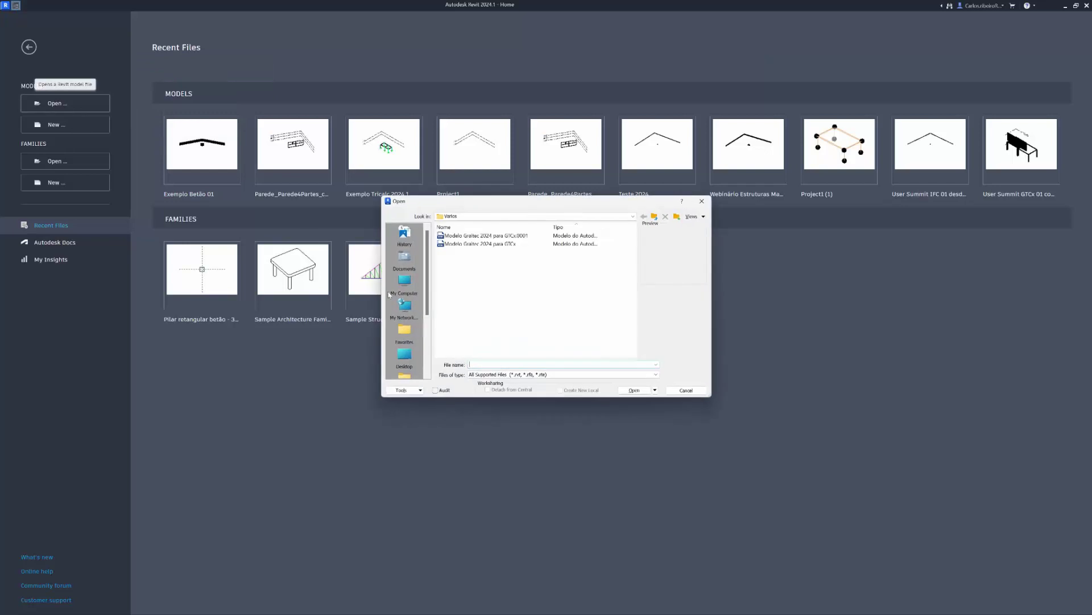
pyautogui.click(485, 235)
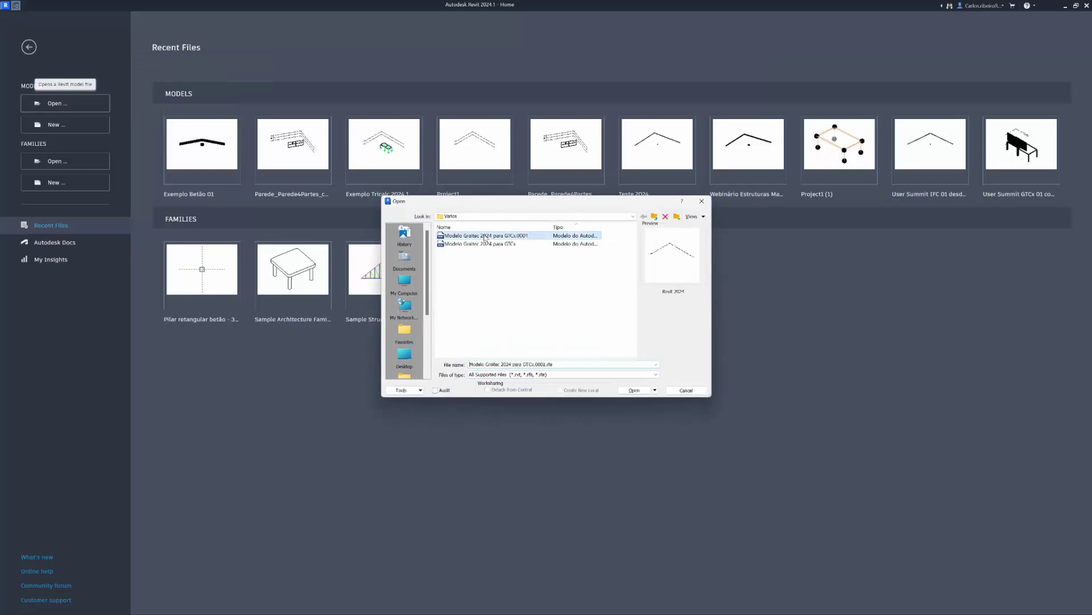
pyautogui.click(636, 390)
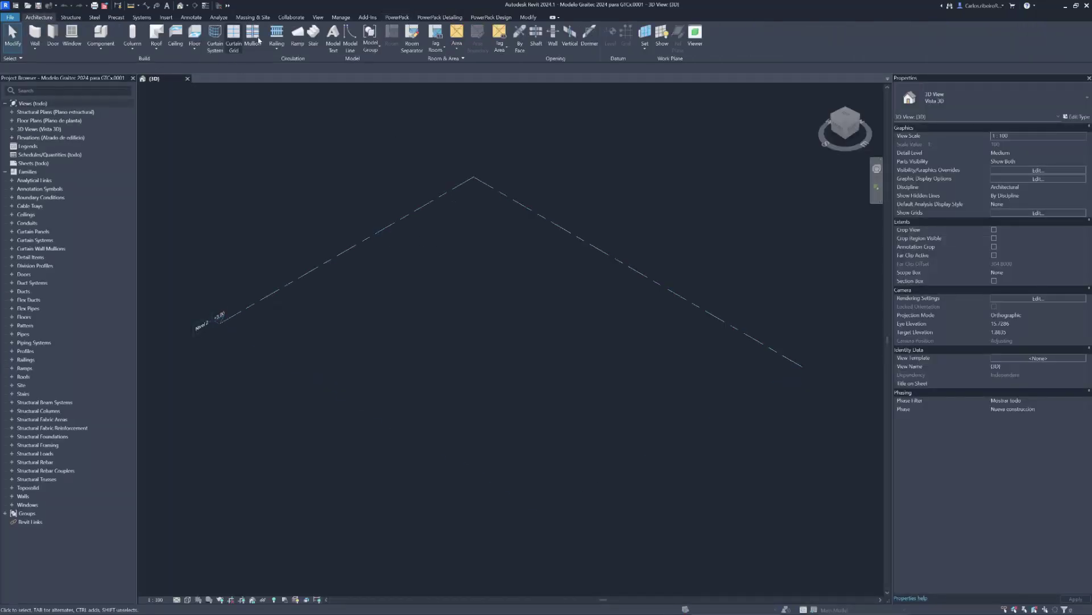
# Start a PowerPack BIM Connect import in GRAITEC BIM format, excluding FEM results and required reinforcement area for planar elements
pyautogui.click(394, 18)
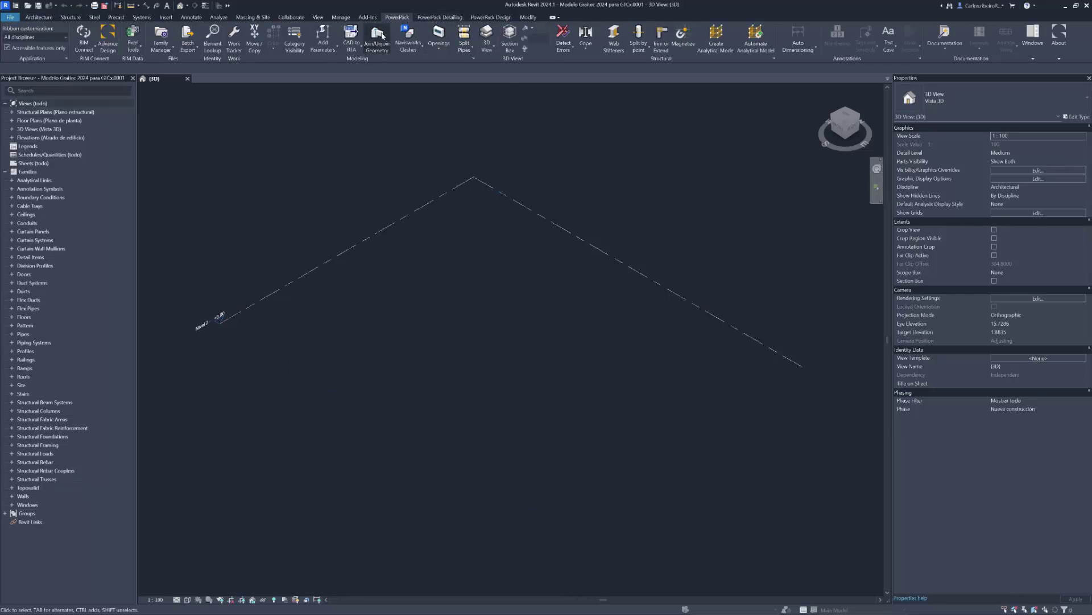
pyautogui.click(84, 40)
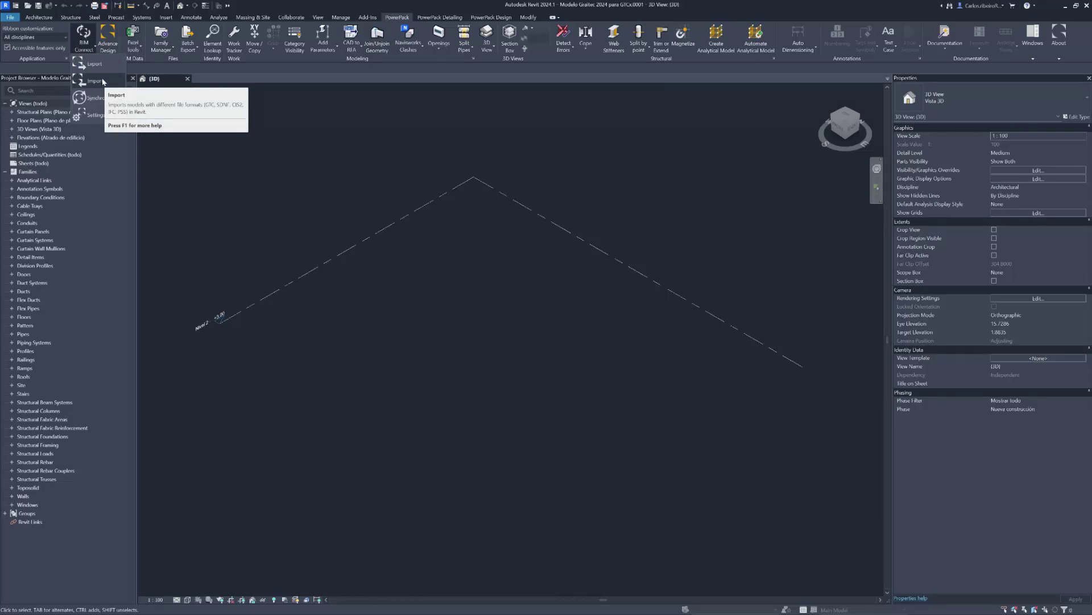
pyautogui.click(103, 81)
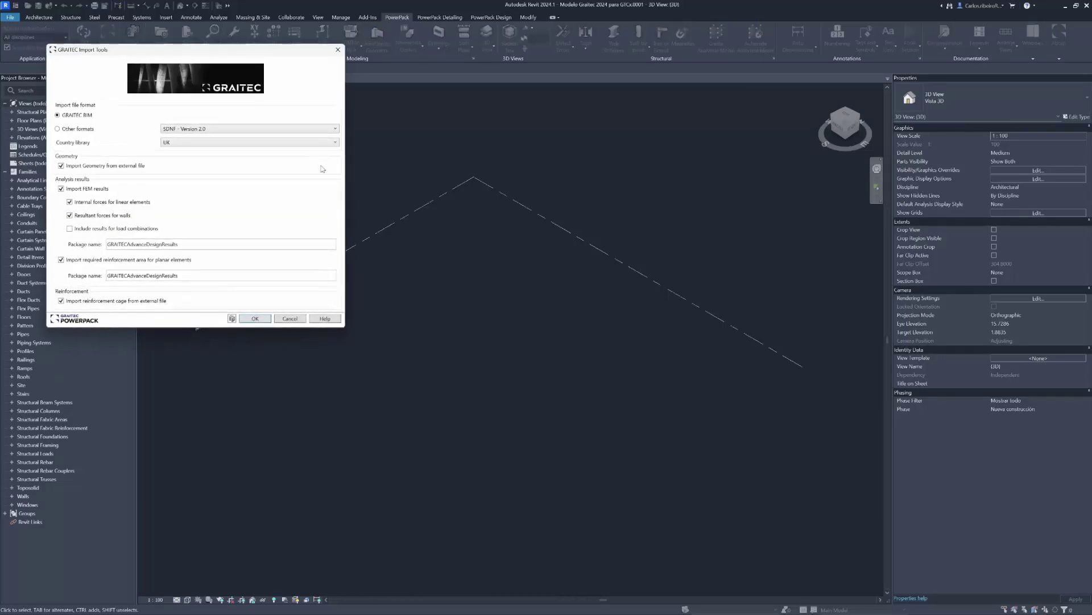
pyautogui.click(106, 189)
pyautogui.click(72, 262)
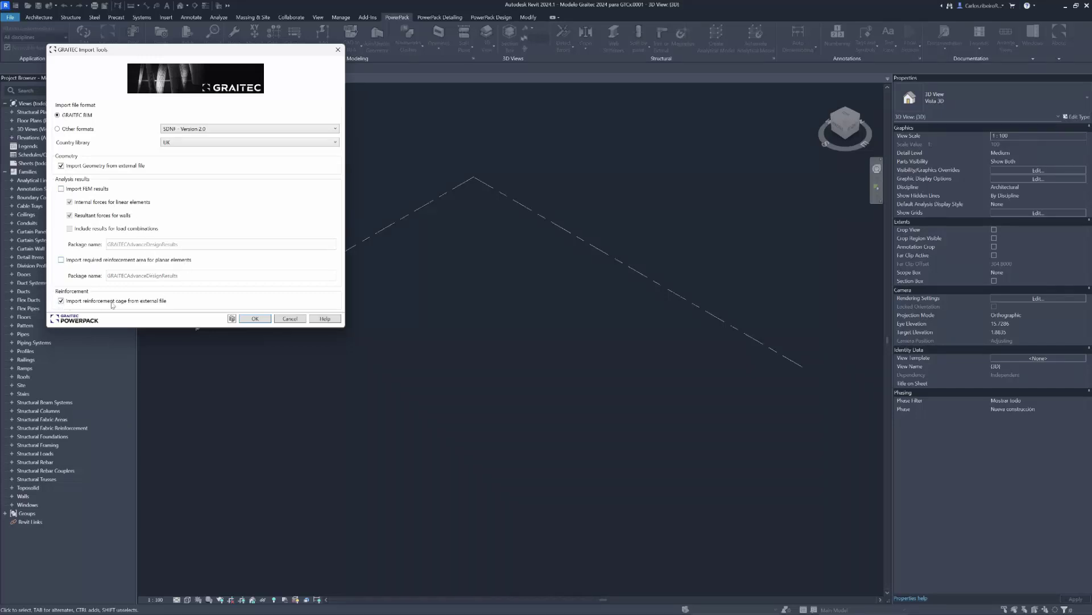
pyautogui.click(264, 320)
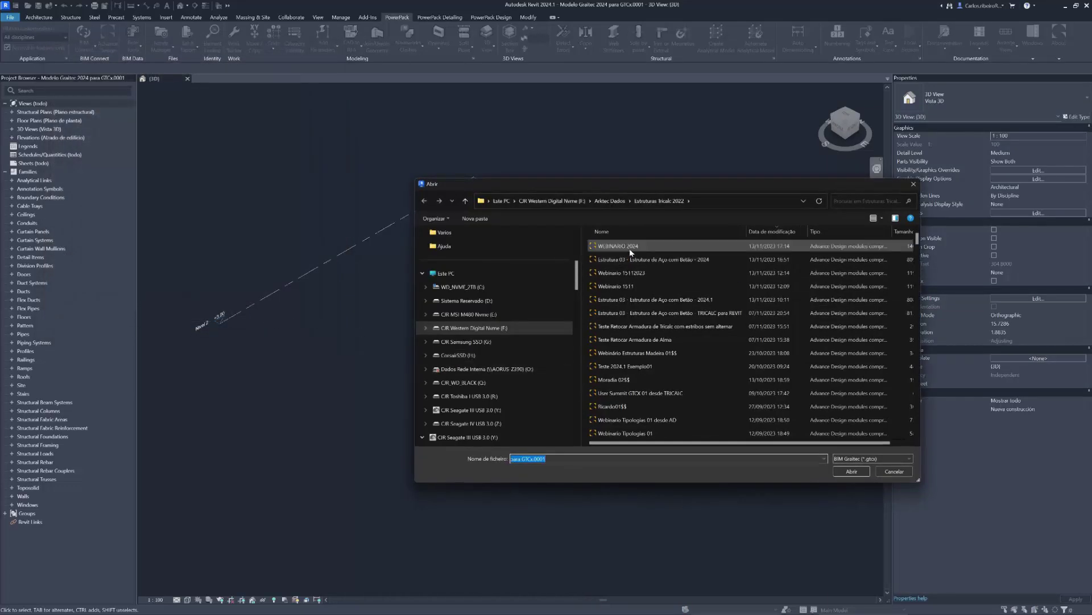
# Sort the GTCx files by modification date and open "WEBINARIO 2024" for the import
pyautogui.click(708, 249)
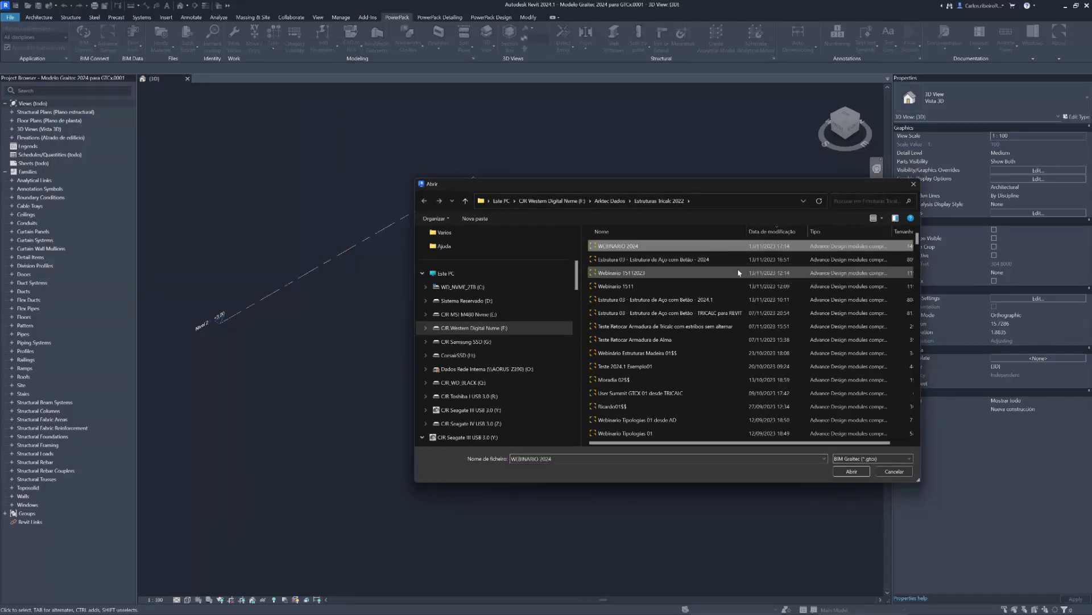
pyautogui.click(775, 231)
pyautogui.click(774, 231)
pyautogui.click(774, 231)
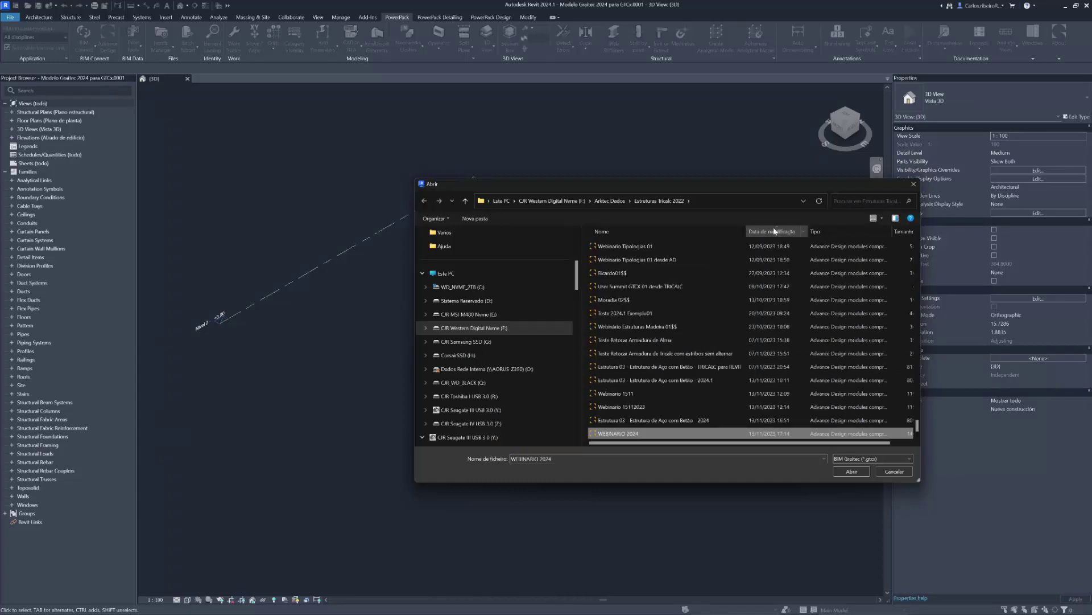
pyautogui.click(774, 230)
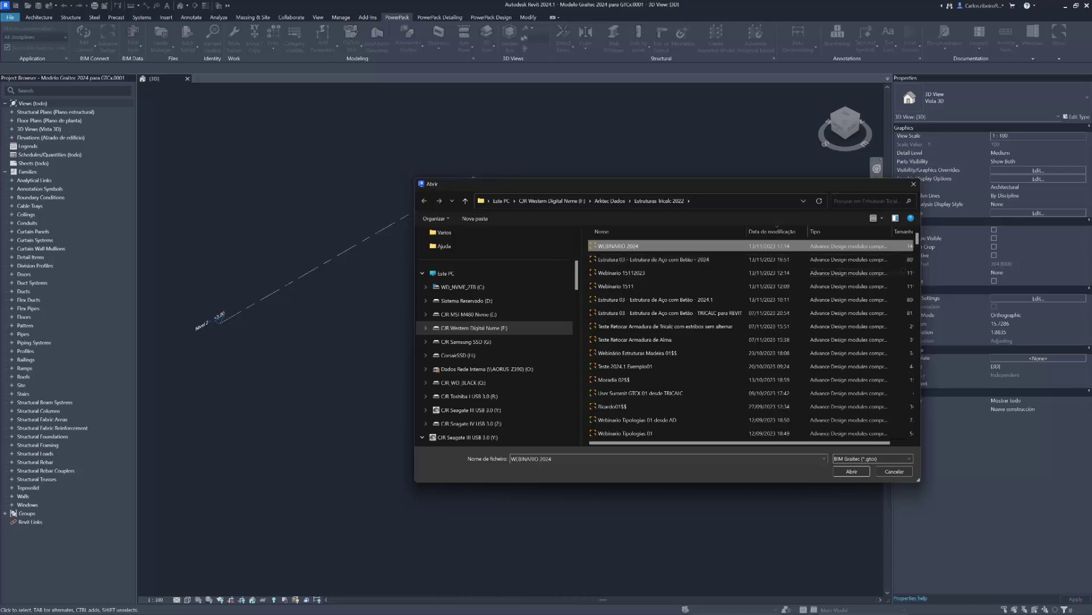
pyautogui.click(850, 472)
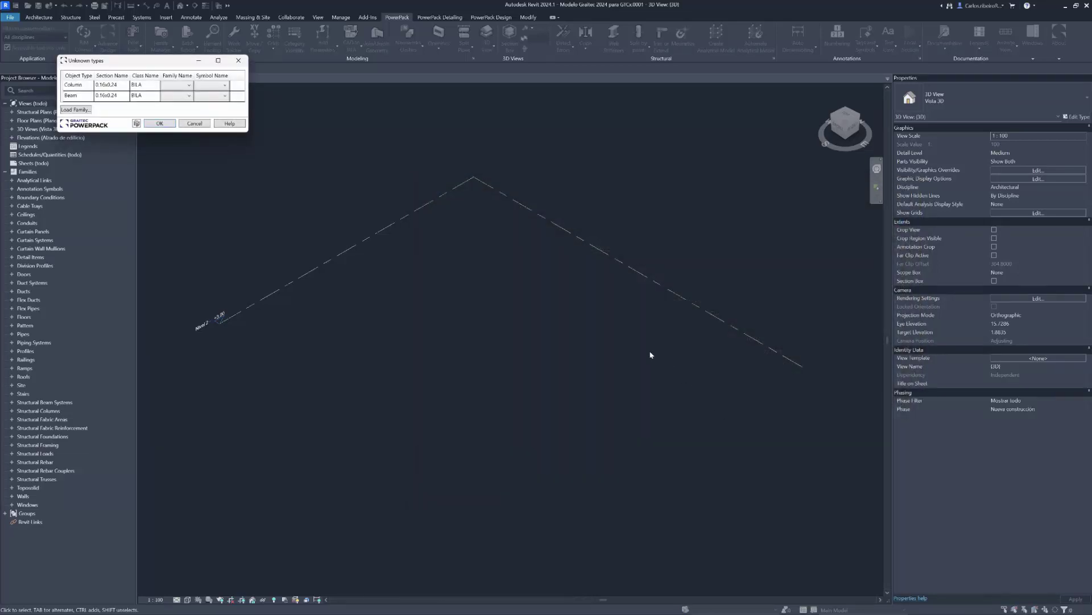
# Run the import leaving the unknown column and beam types unmapped, decline the report, and dismiss the joined-elements error
pyautogui.click(171, 123)
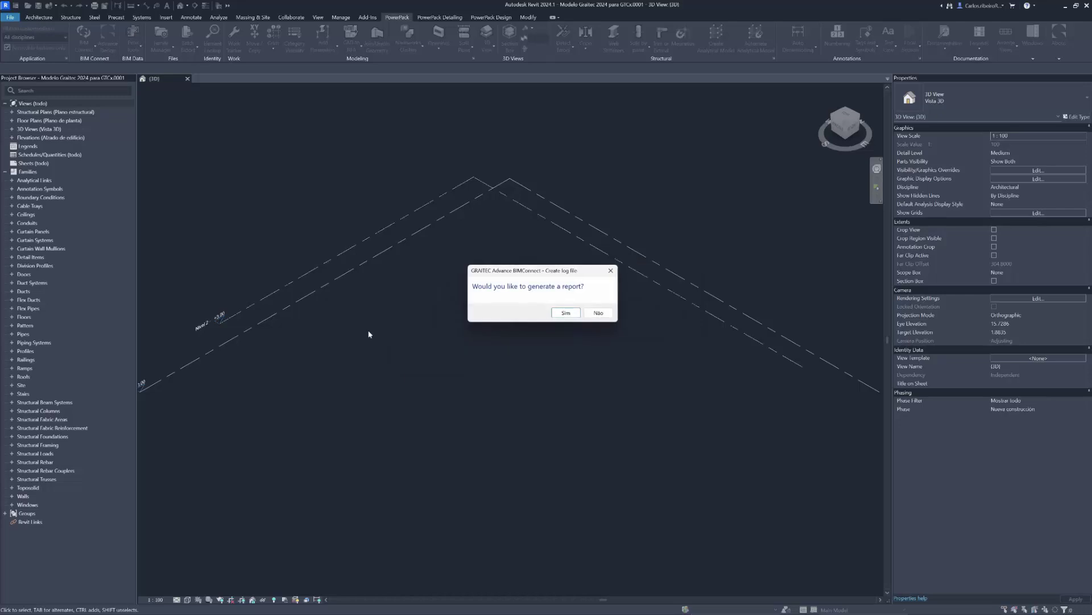
pyautogui.click(598, 312)
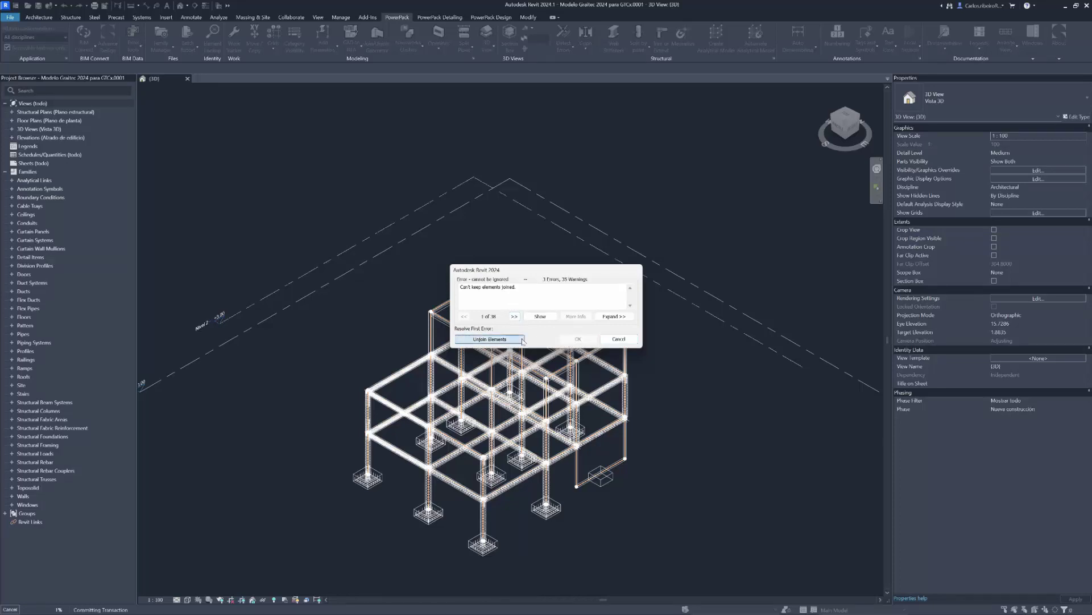
pyautogui.click(618, 338)
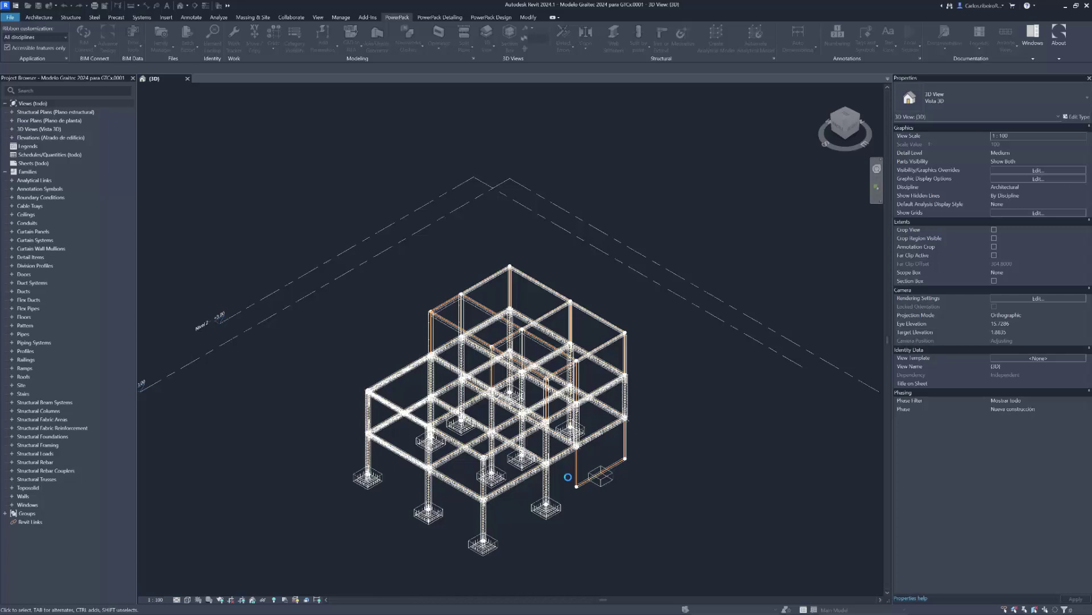
# Delete the isolated 1000 x 1000 x 500 mm rectangular footing without reinforcement beneath the lowest beam
pyautogui.scroll(2, 567, 477)
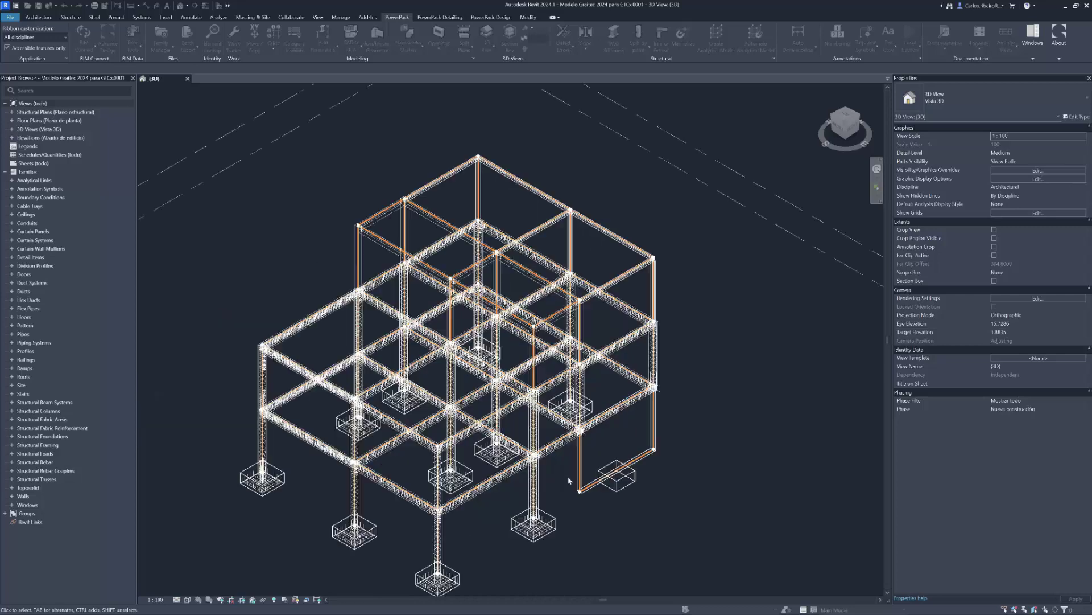
pyautogui.click(616, 485)
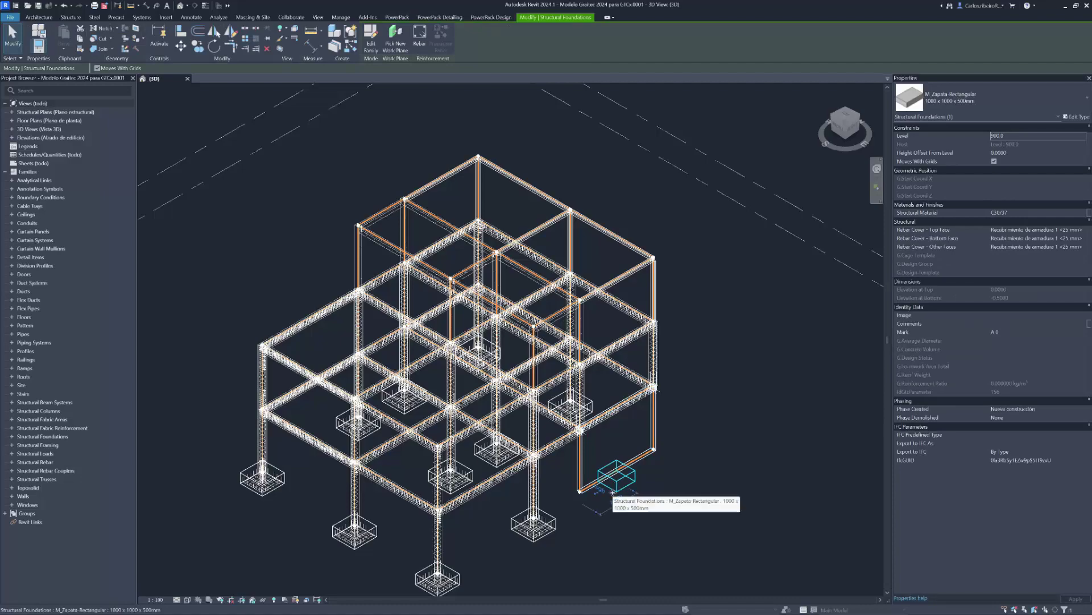
pyautogui.click(655, 542)
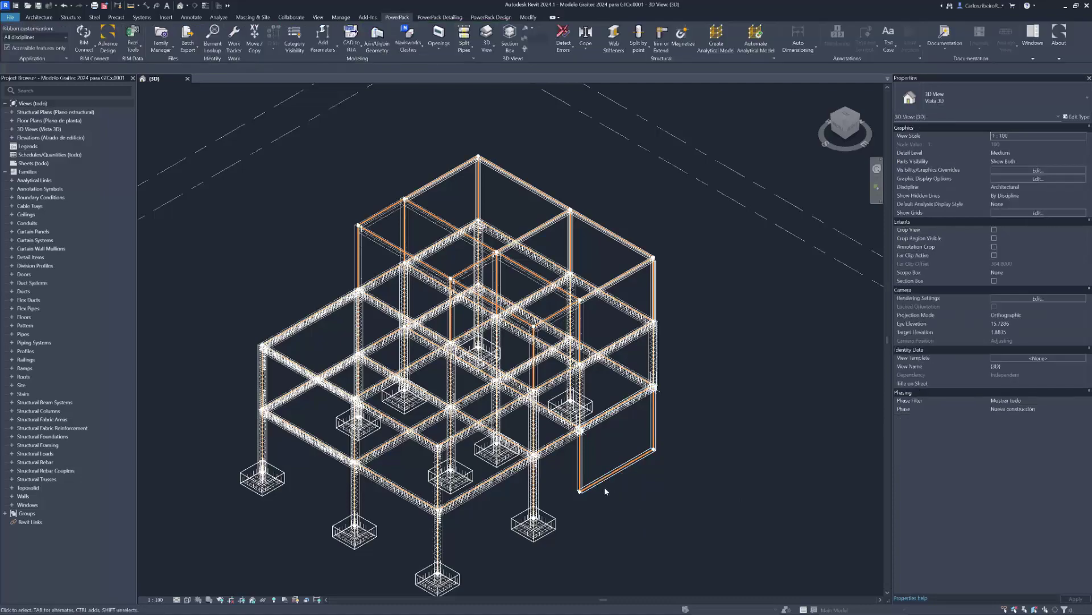
# Examine the layout rule, quantity and spacing of a lower column's stirrup set, and inspect the adjacent beam's stirrups
pyautogui.scroll(4, 534, 500)
pyautogui.scroll(4, 533, 487)
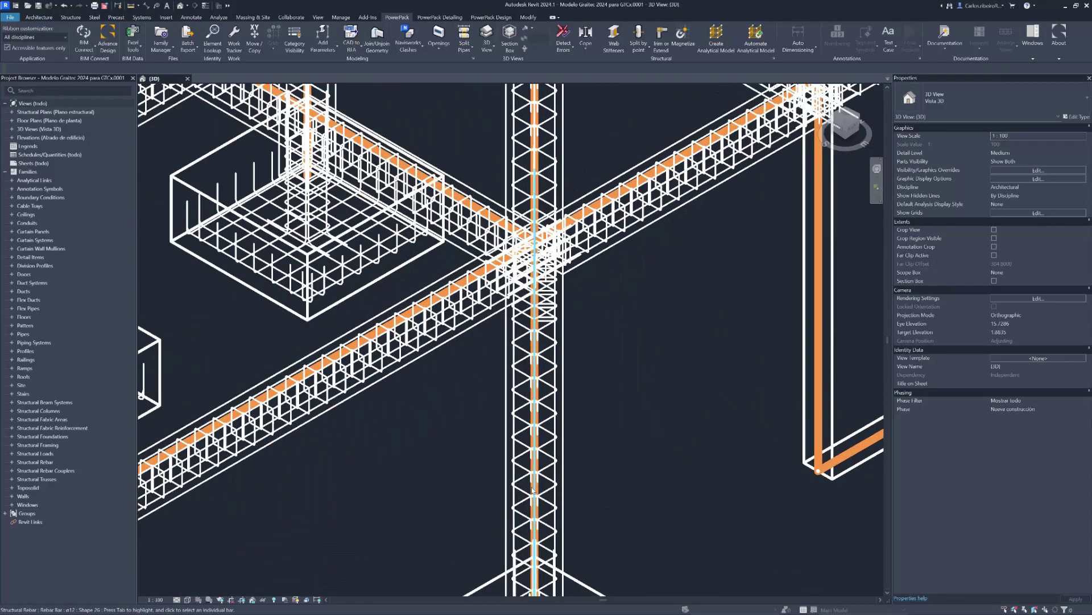
pyautogui.scroll(-5, 441, 432)
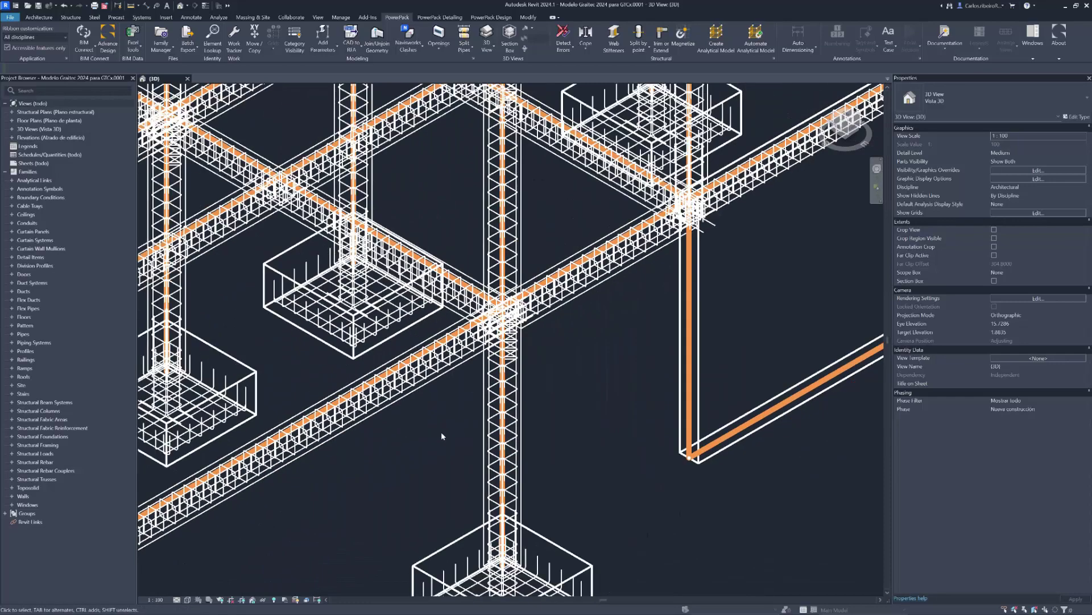
pyautogui.scroll(3, 441, 431)
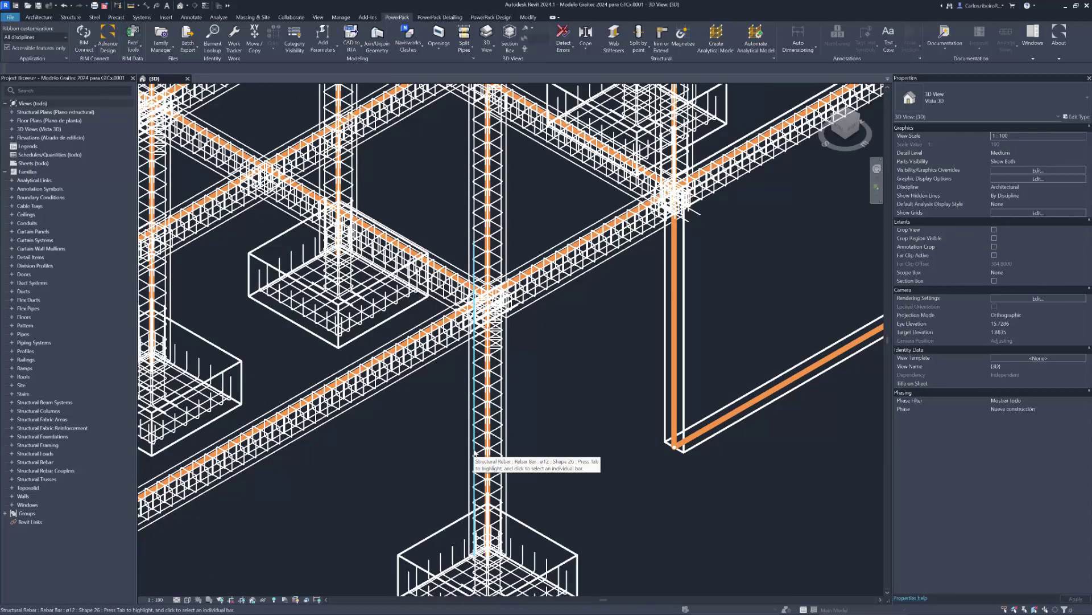
pyautogui.click(495, 451)
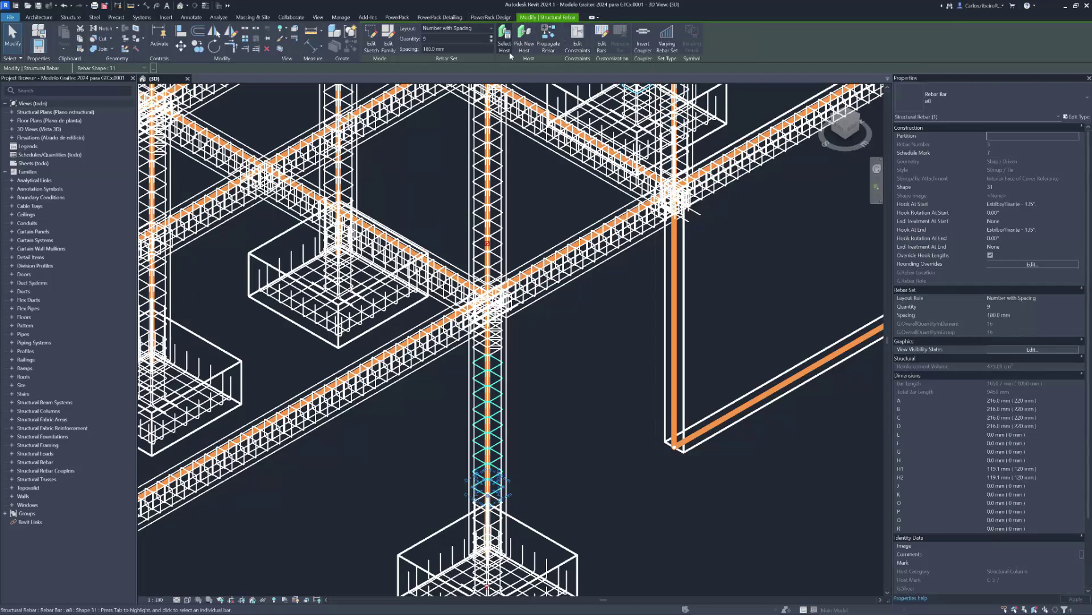
pyautogui.click(470, 38)
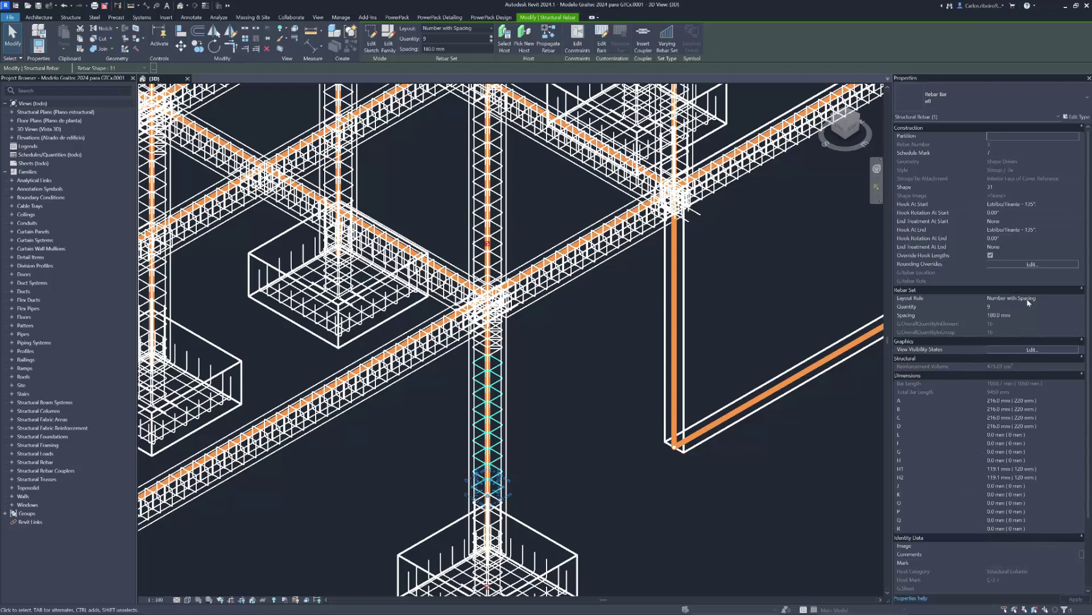
pyautogui.click(1047, 297)
pyautogui.click(1076, 300)
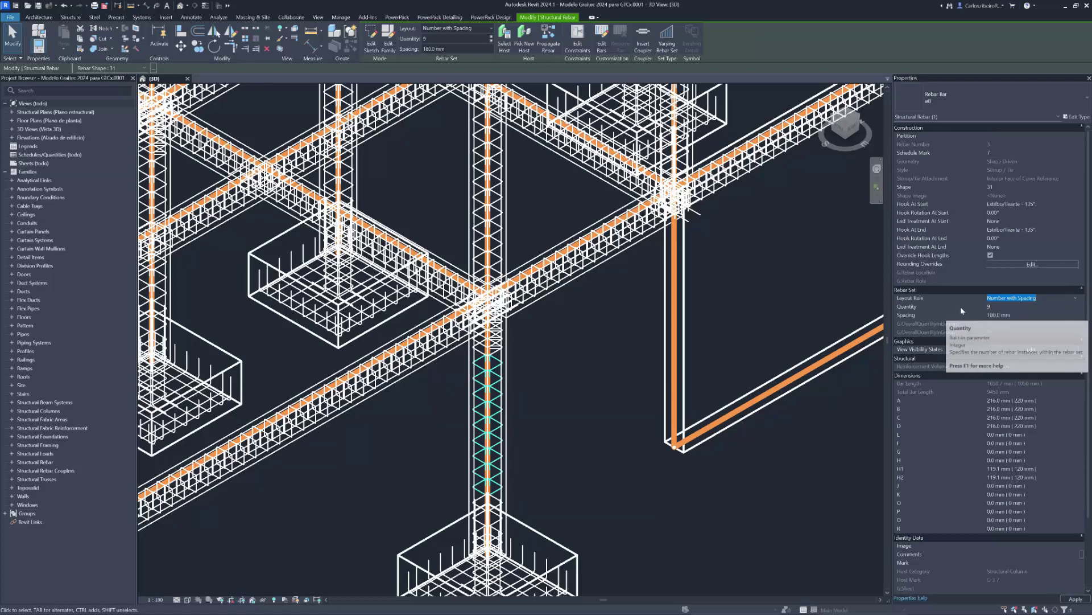
pyautogui.click(1024, 327)
pyautogui.click(1019, 316)
pyautogui.tripleClick(1026, 315)
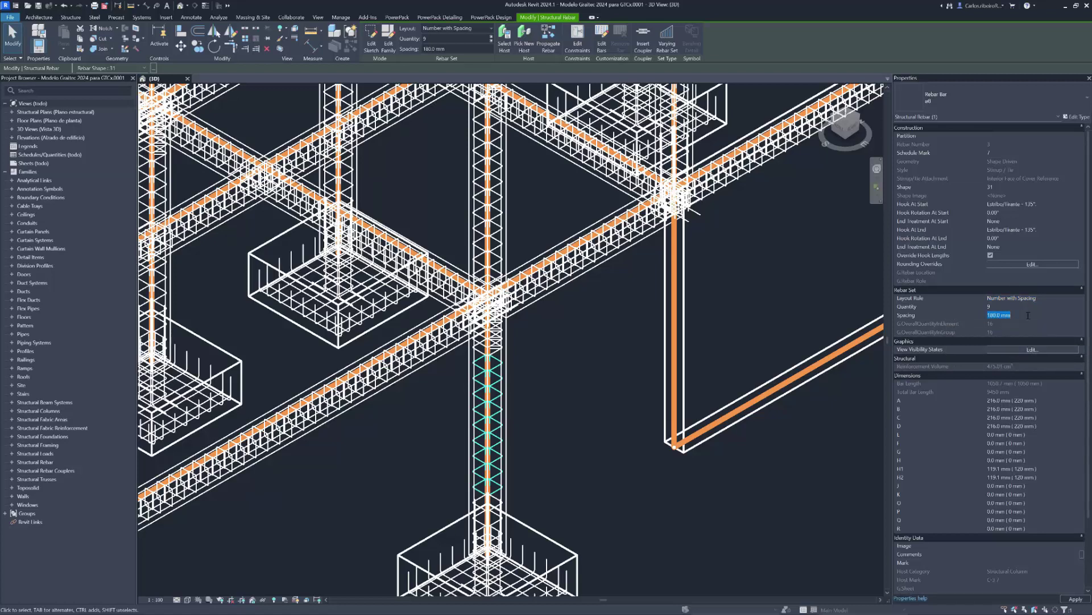
pyautogui.click(549, 283)
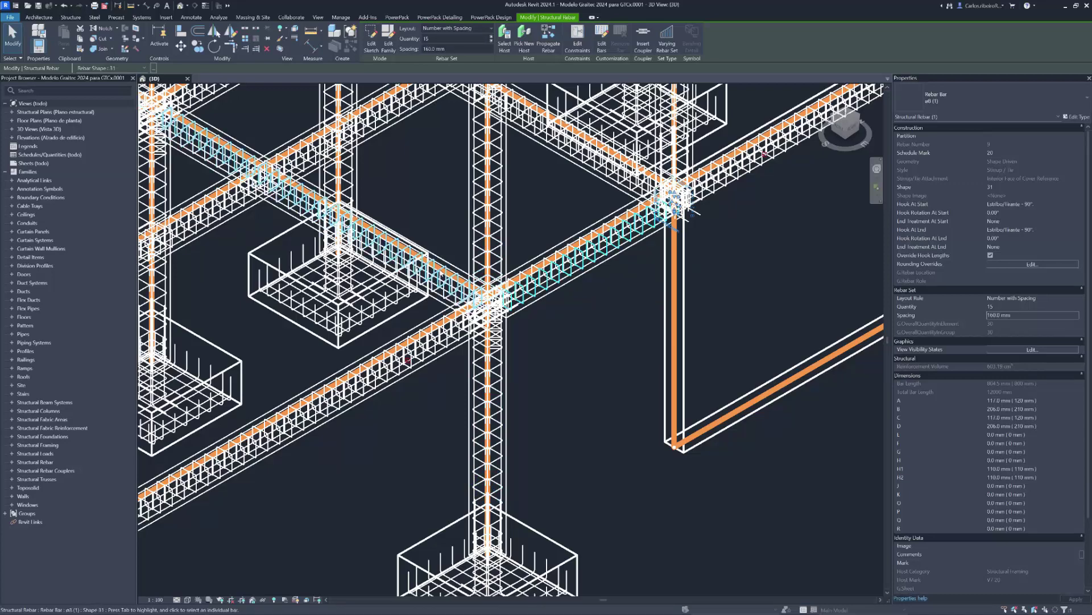
pyautogui.scroll(-2, 438, 273)
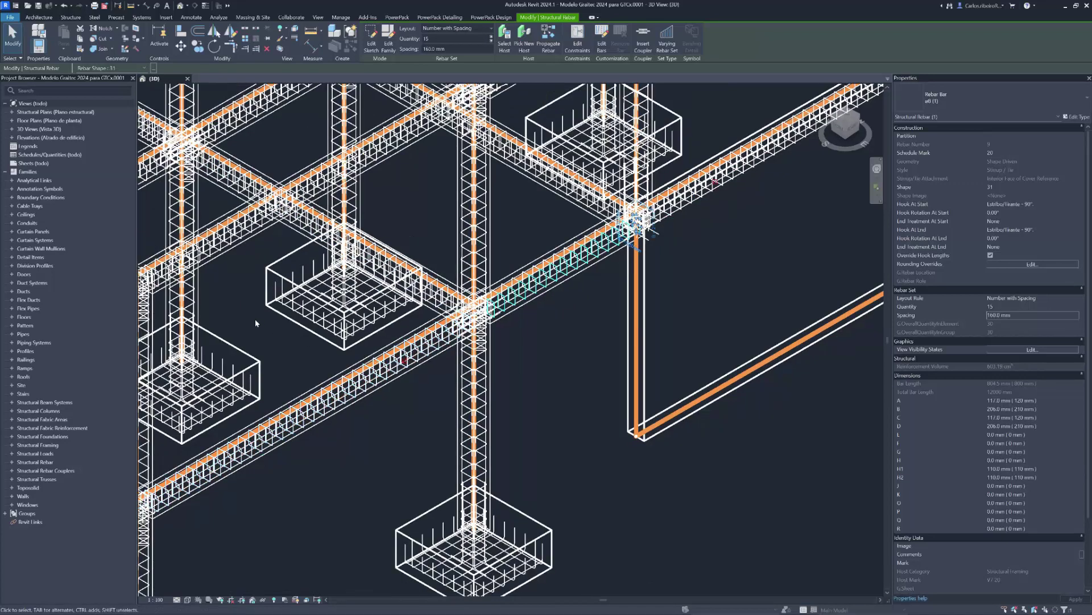
# Set the neighbouring lower column's stirrup set to 90 mm spacing and a quantity of 18
pyautogui.click(186, 308)
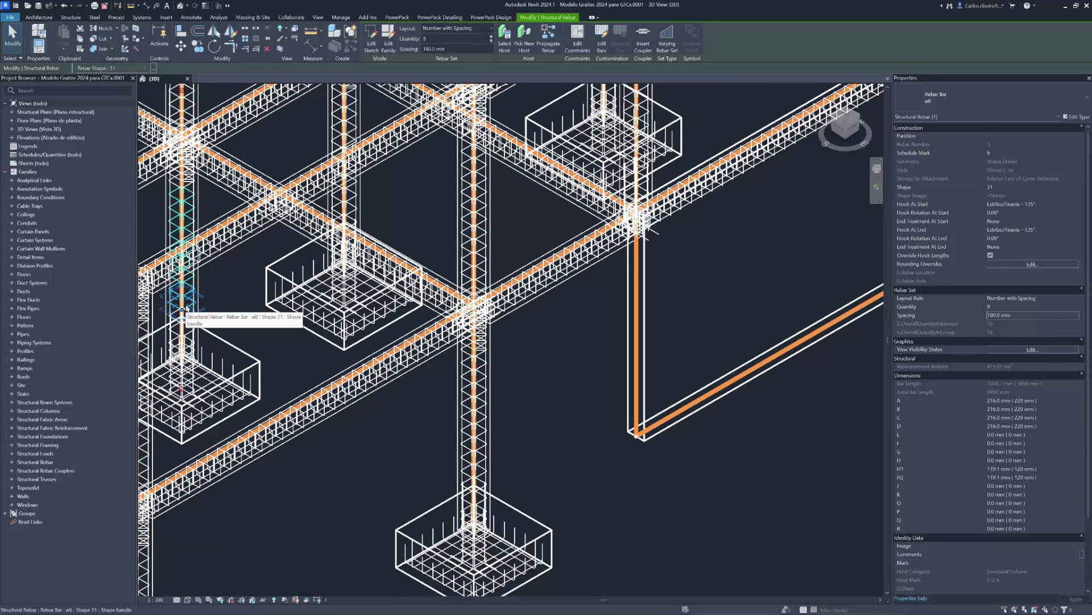
pyautogui.click(1006, 318)
pyautogui.write('90')
pyautogui.click(1004, 306)
pyautogui.write('18')
pyautogui.press('Tab')
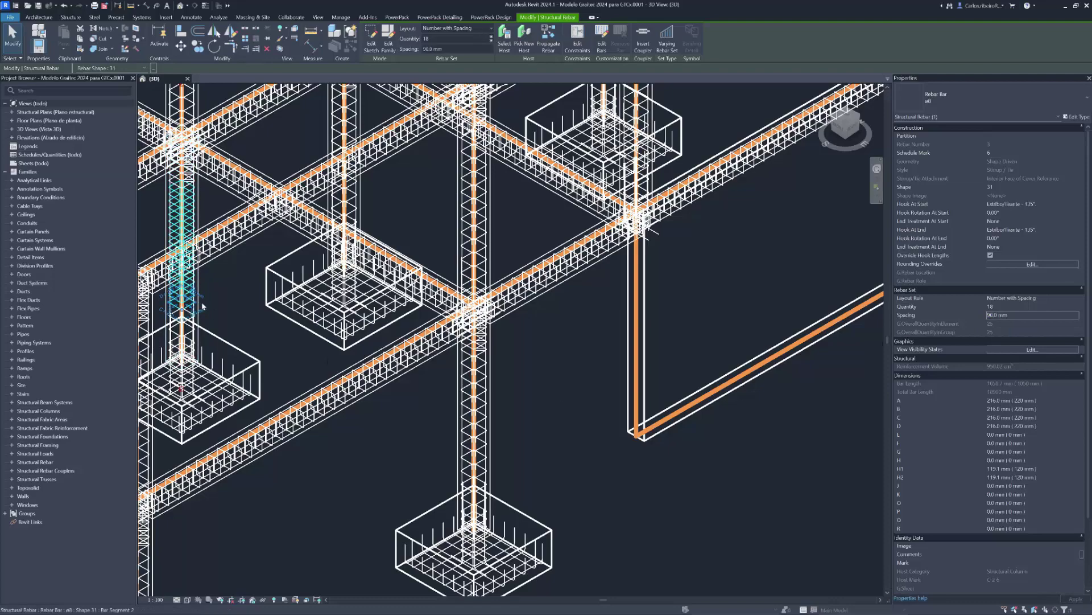
pyautogui.moveTo(232, 293); pyautogui.dragTo(398, 325, button='middle')
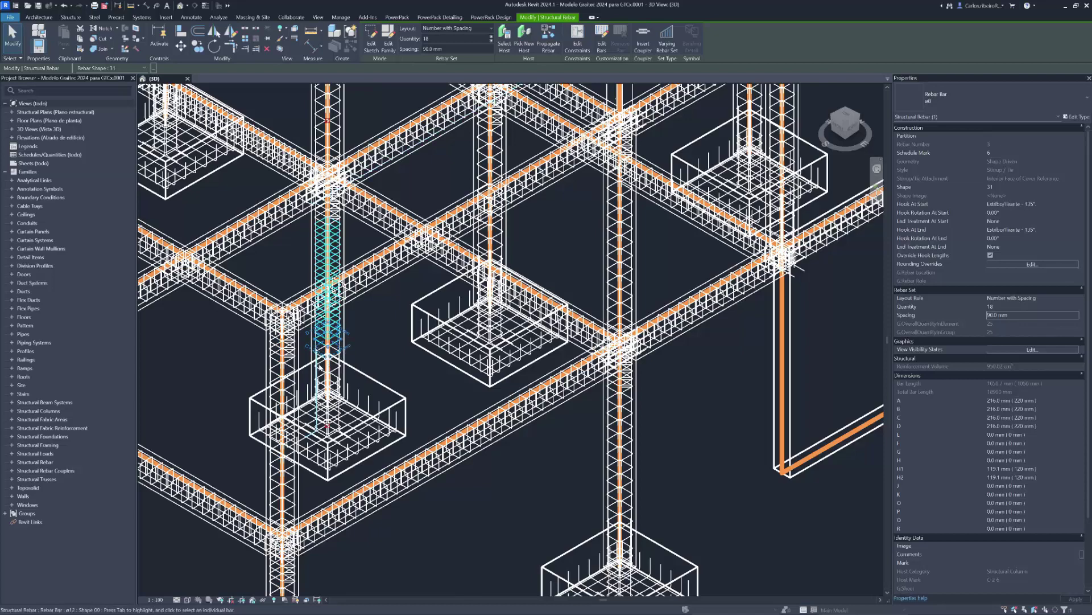
pyautogui.scroll(-3, 404, 350)
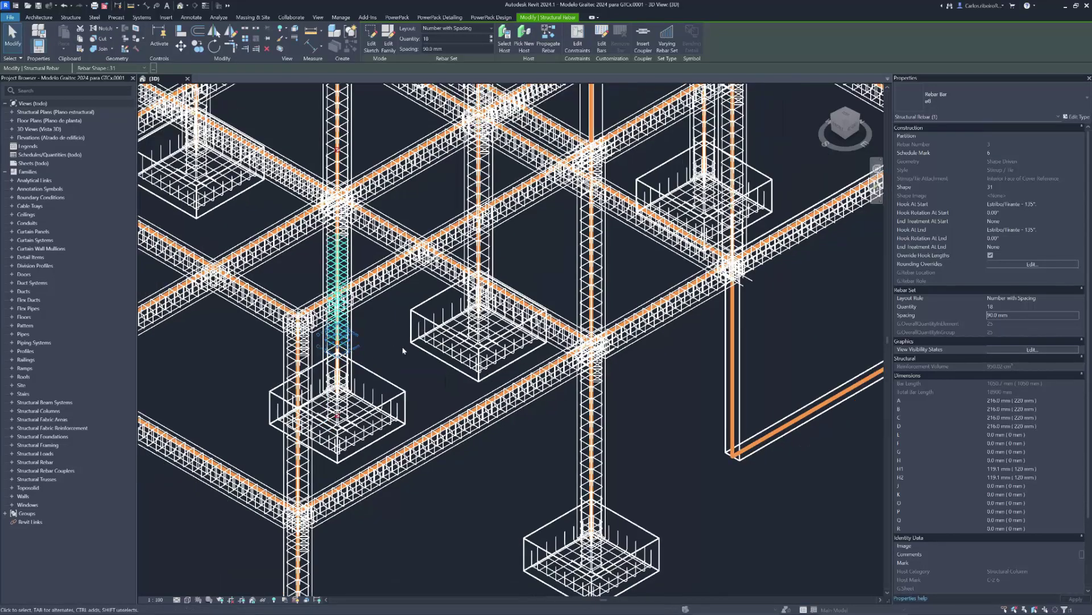
pyautogui.click(414, 378)
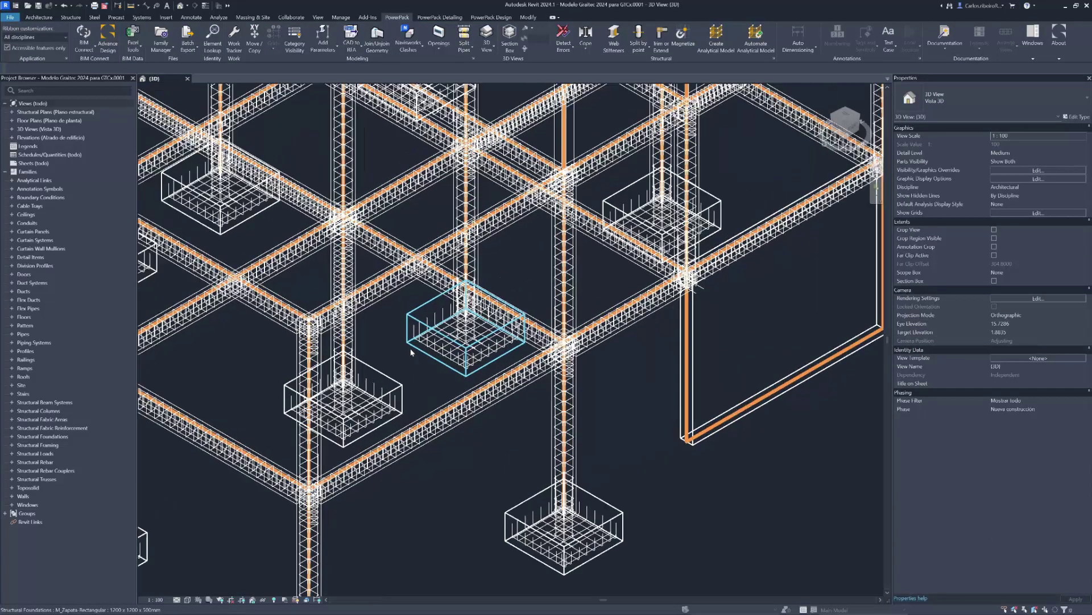
# Set dimension H1 of a hooked ø12 bottom bar in that column's footing to 280 mm
pyautogui.scroll(2, 396, 380)
pyautogui.scroll(3, 396, 378)
pyautogui.click(364, 392)
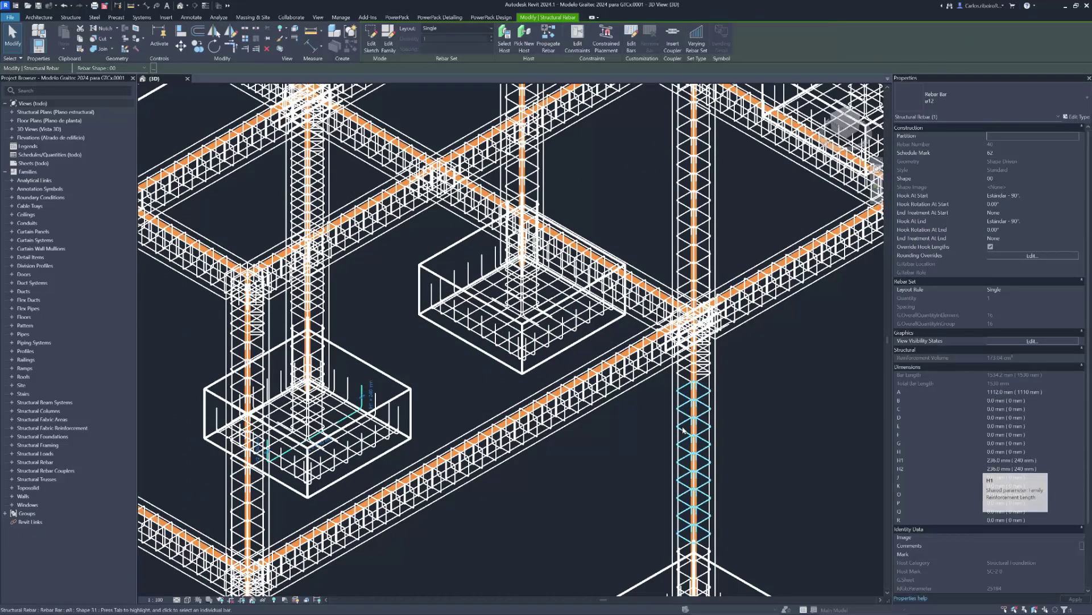
pyautogui.scroll(2, 369, 413)
pyautogui.scroll(1, 368, 414)
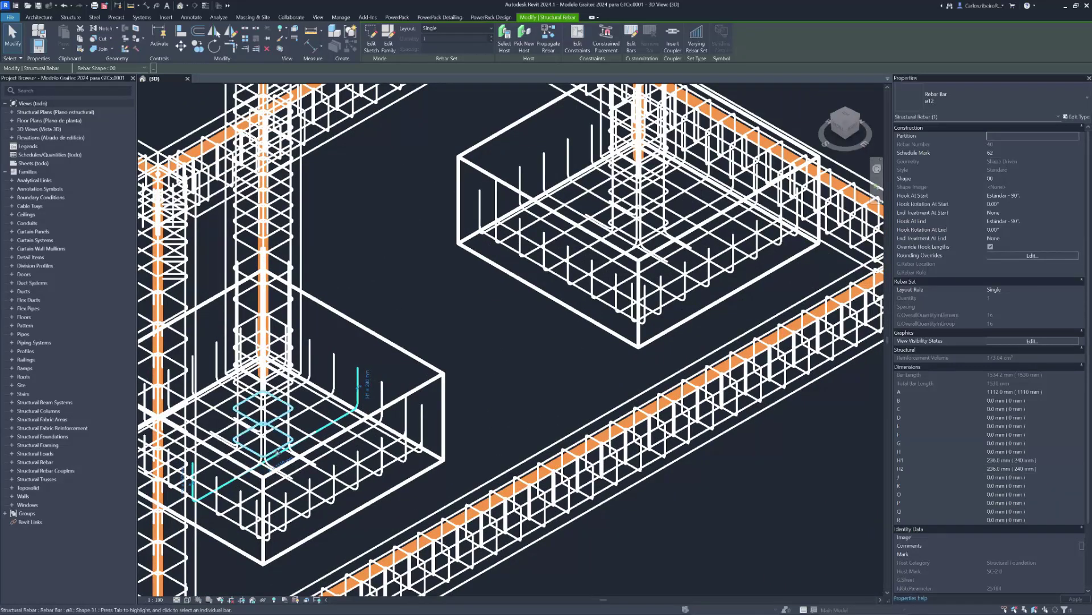
pyautogui.scroll(1, 277, 468)
pyautogui.scroll(-2, 281, 466)
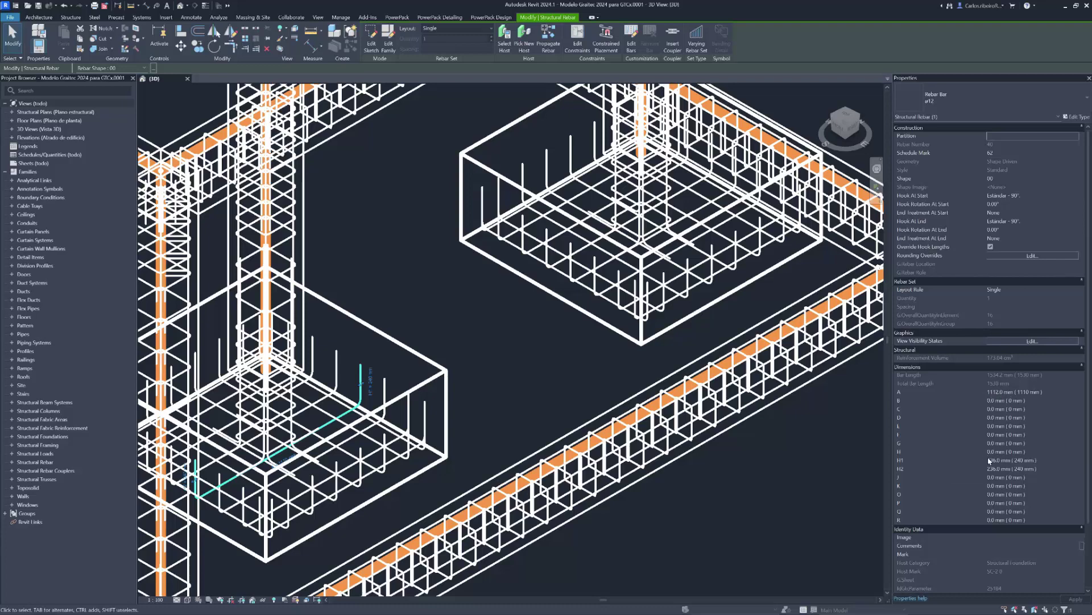
pyautogui.click(1043, 459)
pyautogui.write('280')
pyautogui.click(1036, 452)
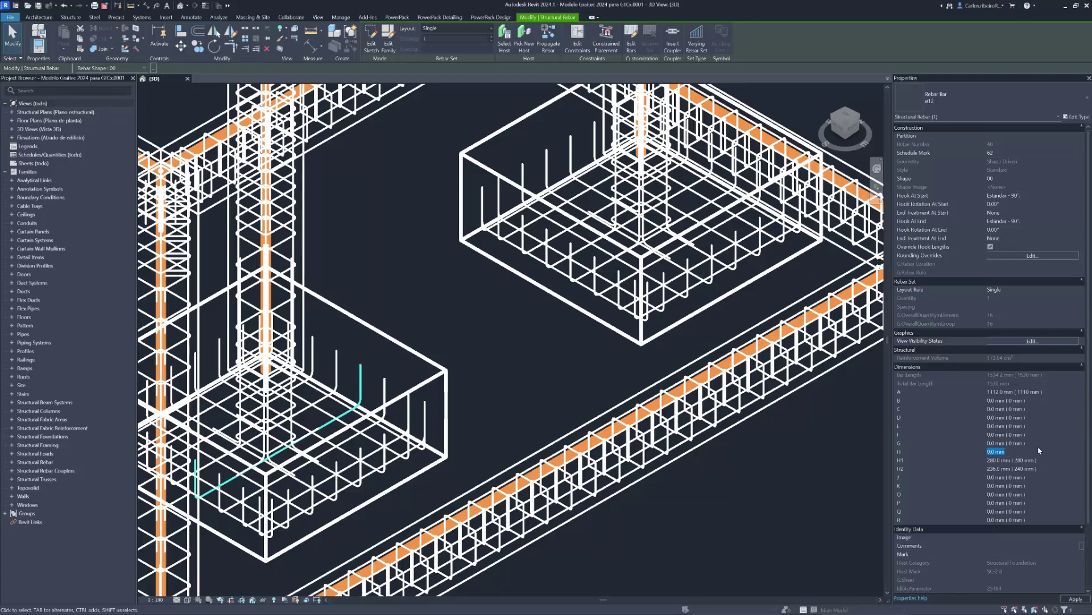
pyautogui.scroll(2, 394, 367)
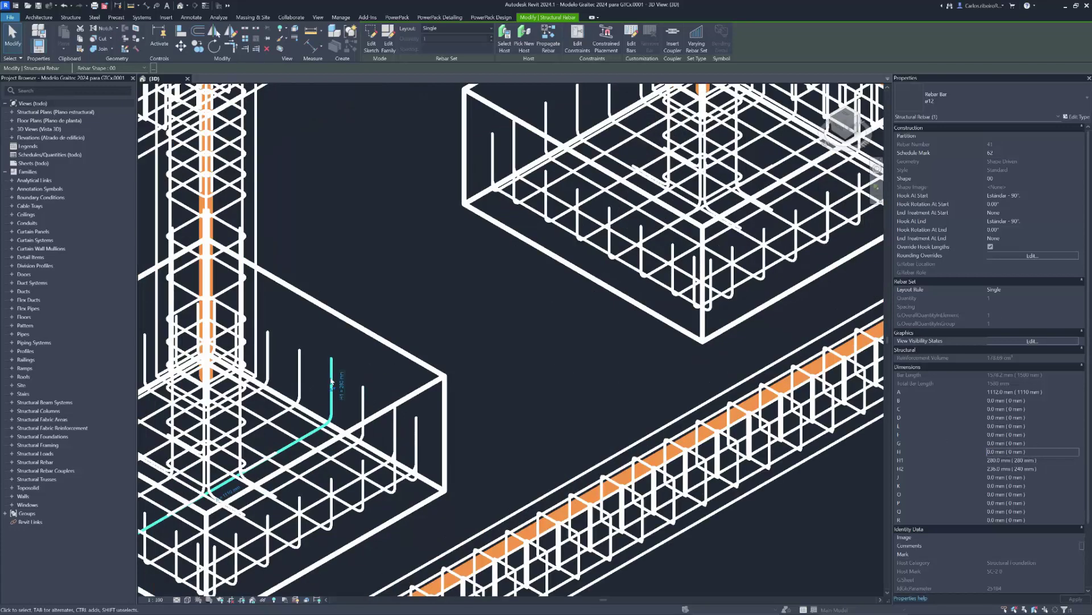
pyautogui.scroll(1, 344, 384)
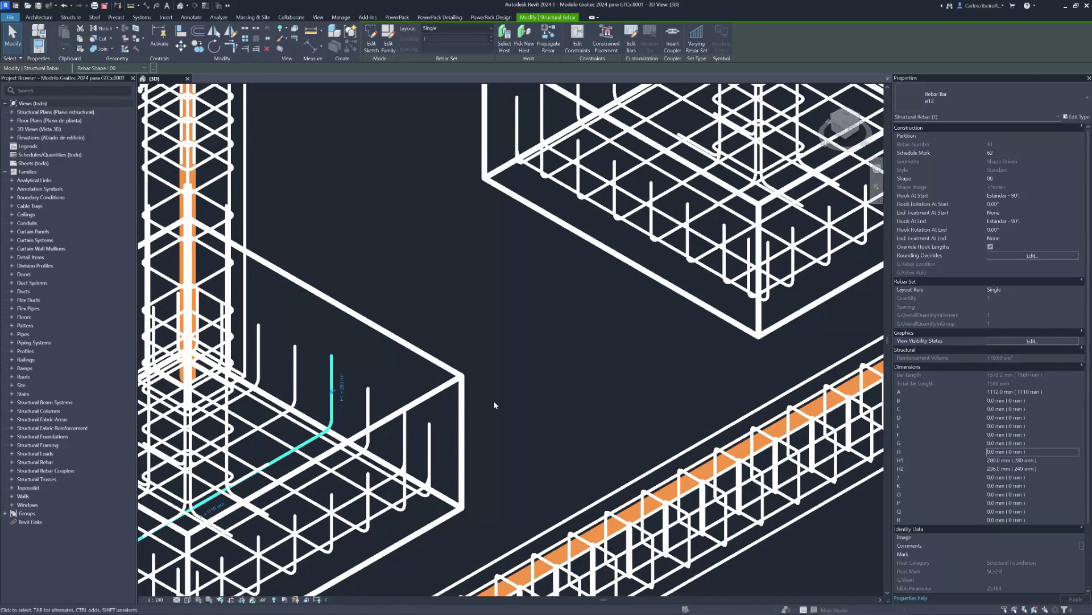
pyautogui.scroll(-3, 494, 404)
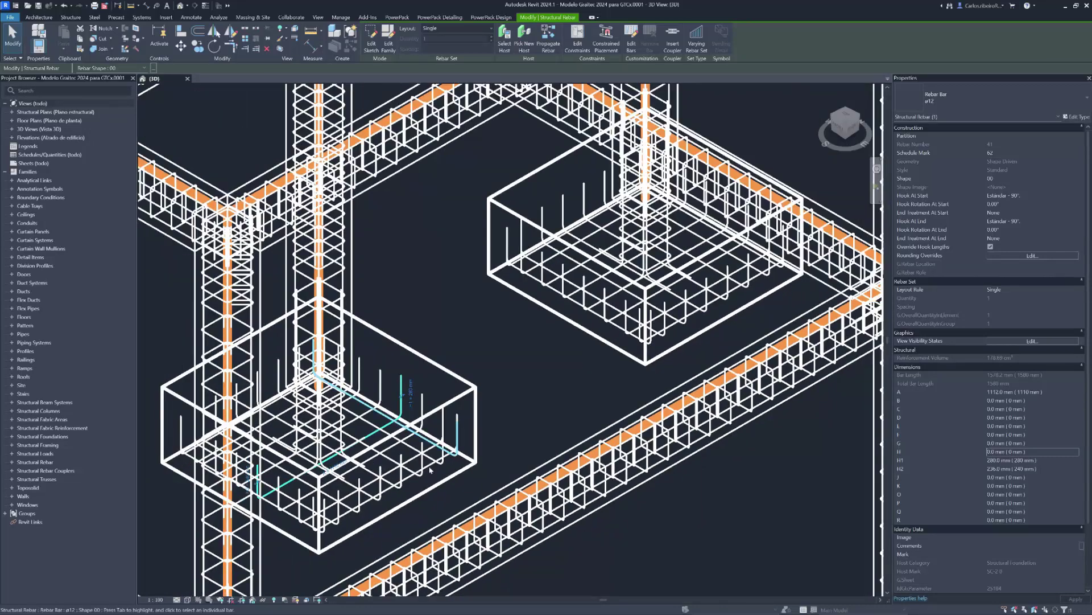
pyautogui.scroll(-5, 501, 410)
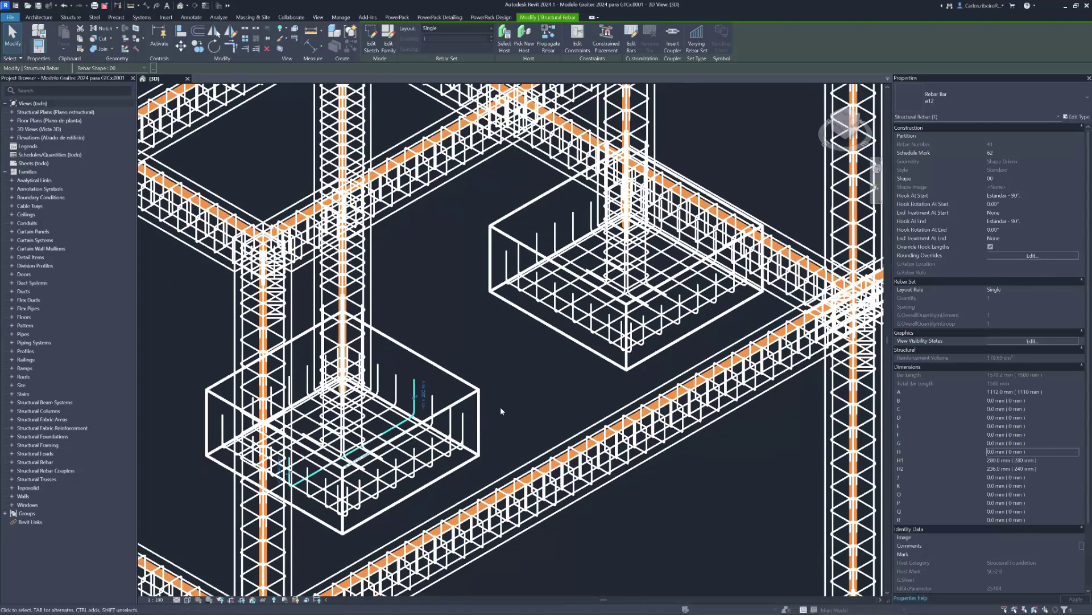
pyautogui.scroll(-4, 500, 408)
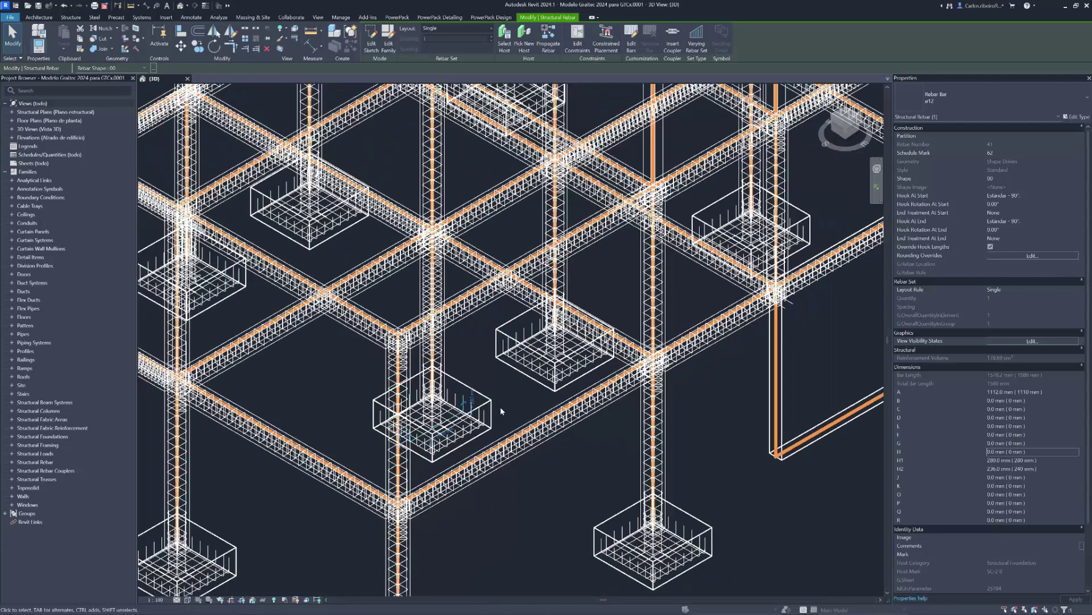
pyautogui.scroll(-4, 503, 409)
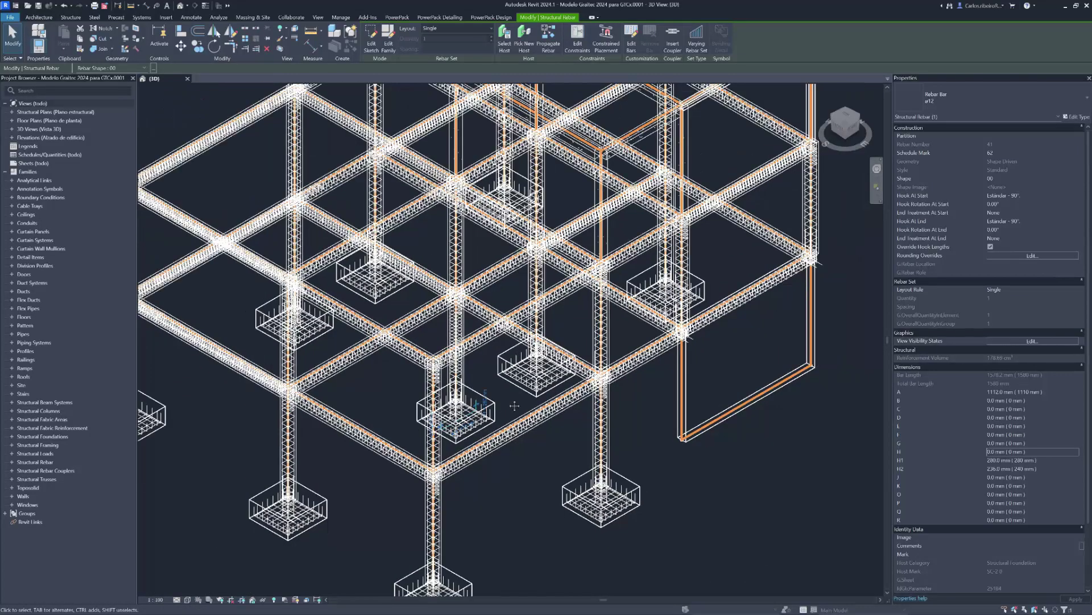
pyautogui.moveTo(503, 410); pyautogui.dragTo(521, 441, button='middle')
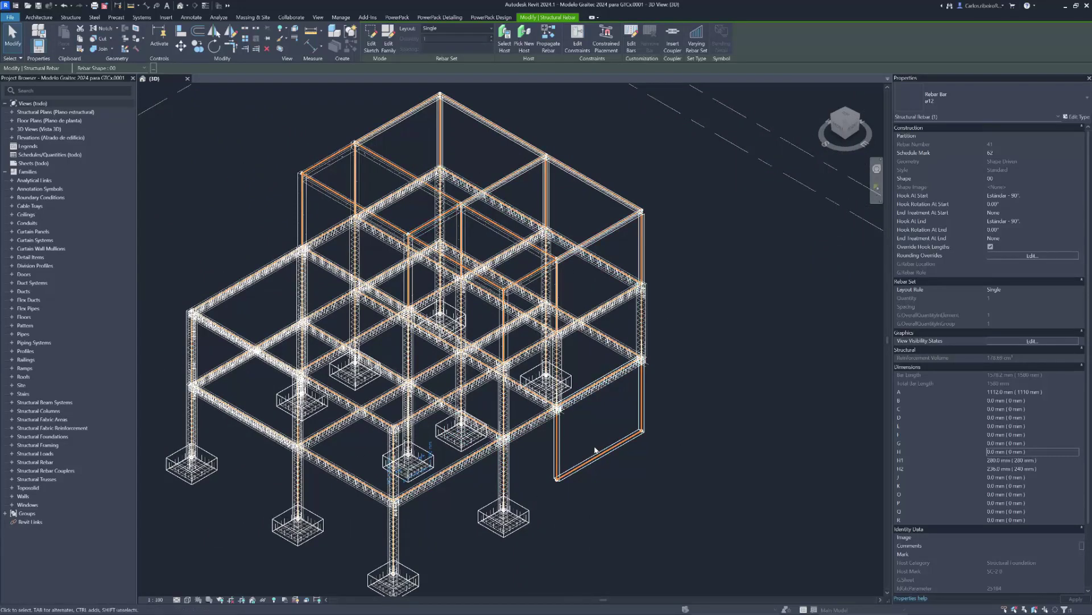
# Generate reinforcement for the 0.250 m basement wall with PowerPack's Constructive Dispositions
pyautogui.press('Escape')
pyautogui.click(562, 459)
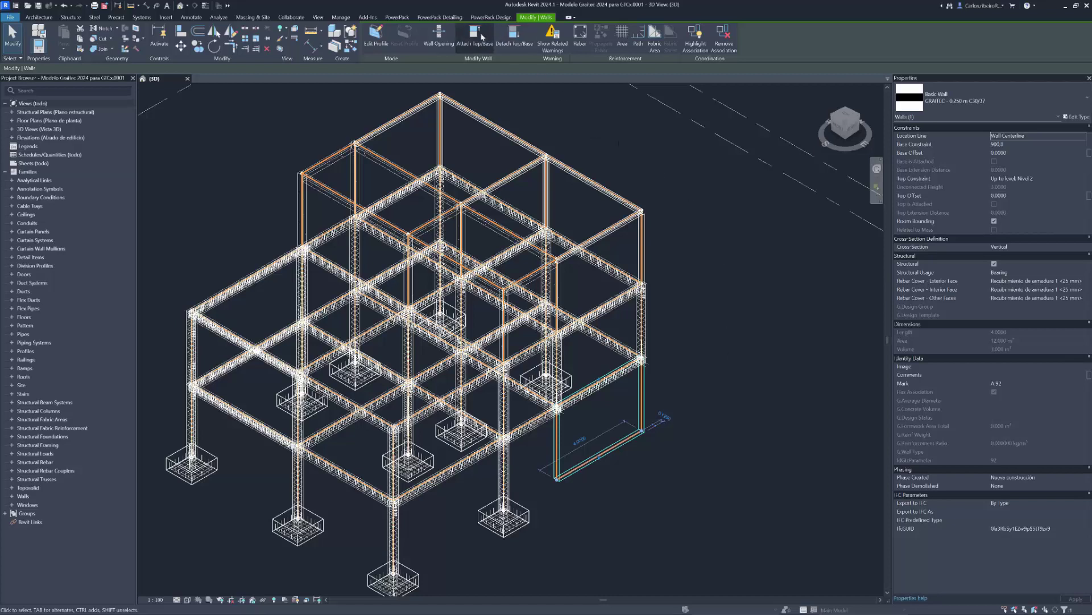
pyautogui.click(424, 18)
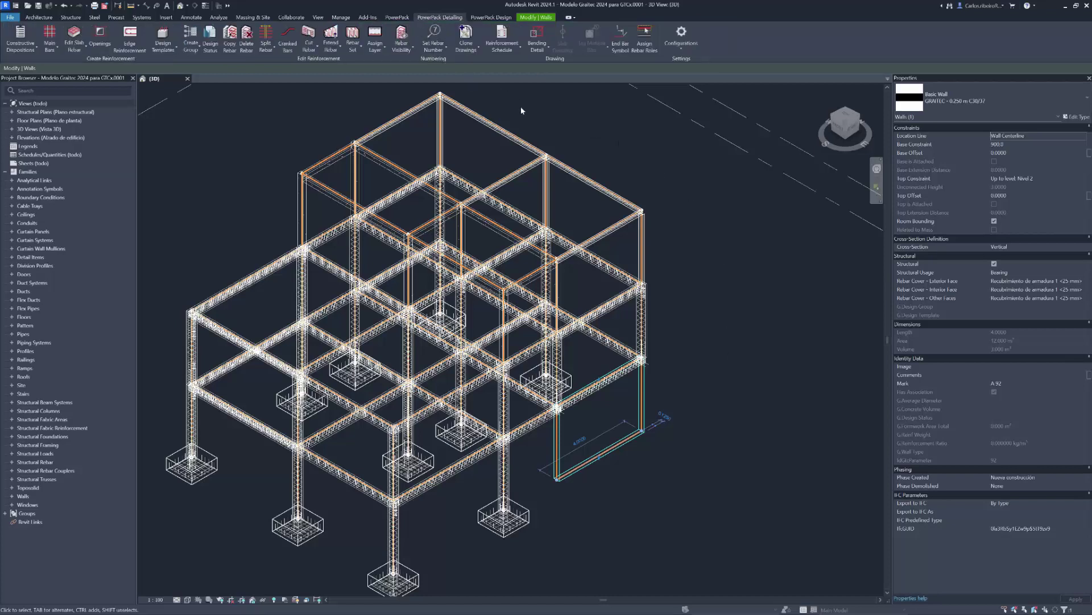
pyautogui.click(17, 46)
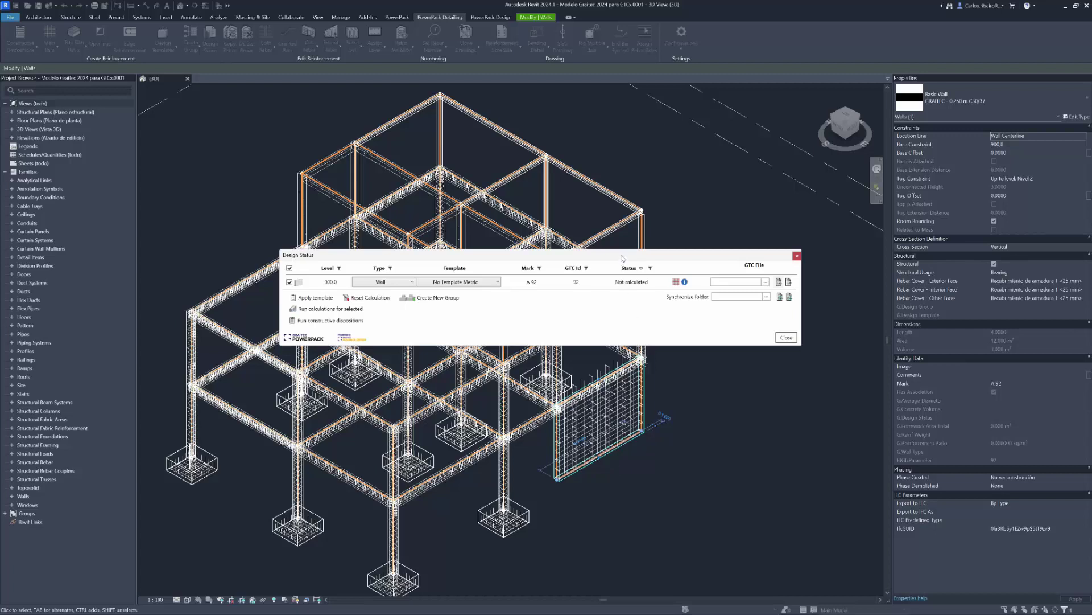
# Examine the wall's calculation results from its entry in the Design Status list
pyautogui.moveTo(623, 257); pyautogui.dragTo(518, 197)
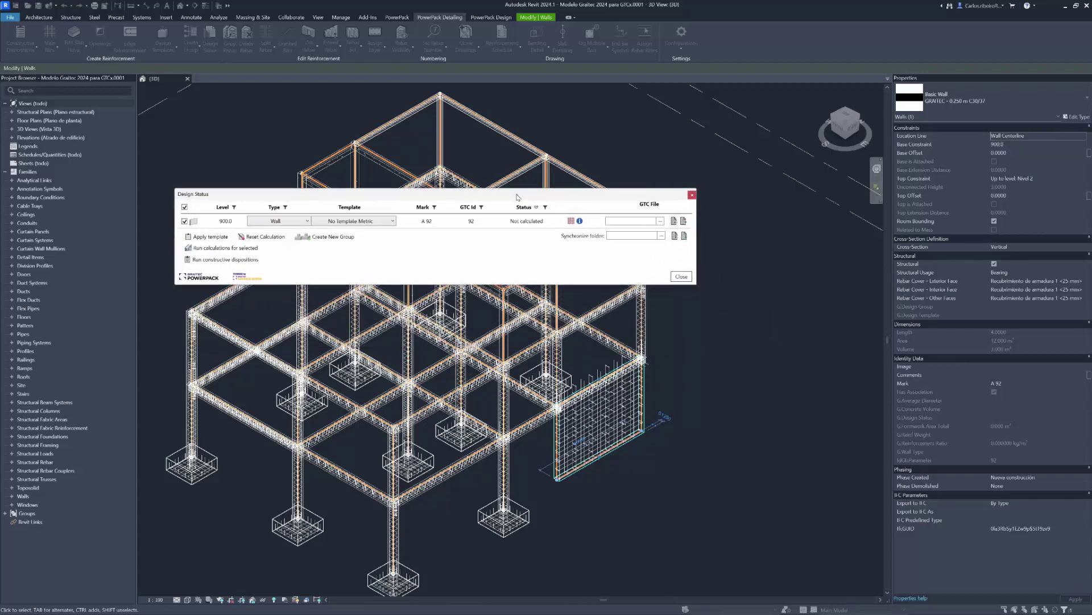
pyautogui.click(434, 206)
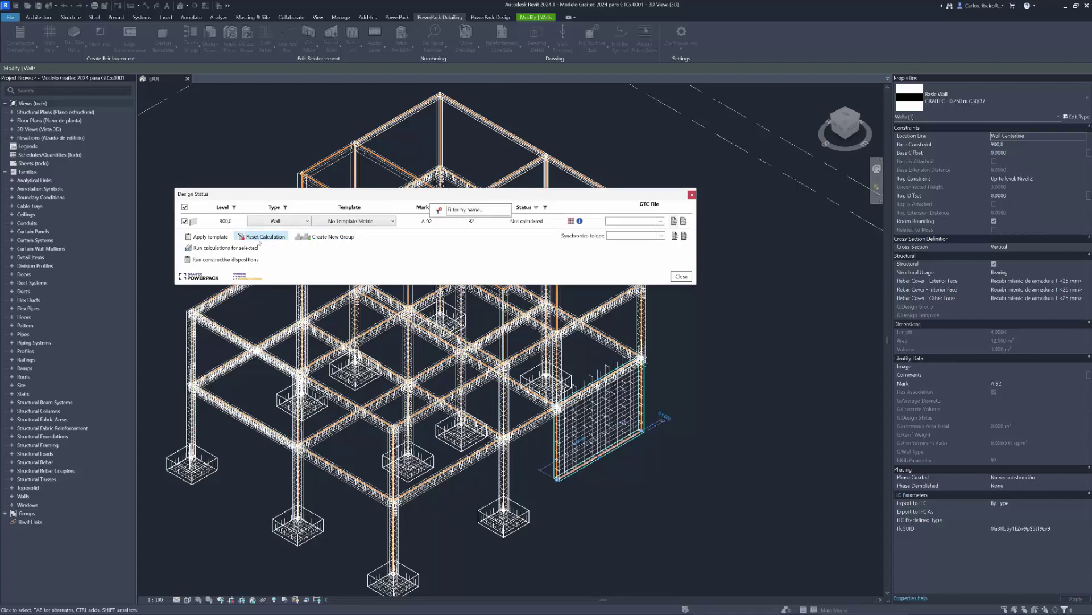
pyautogui.click(579, 221)
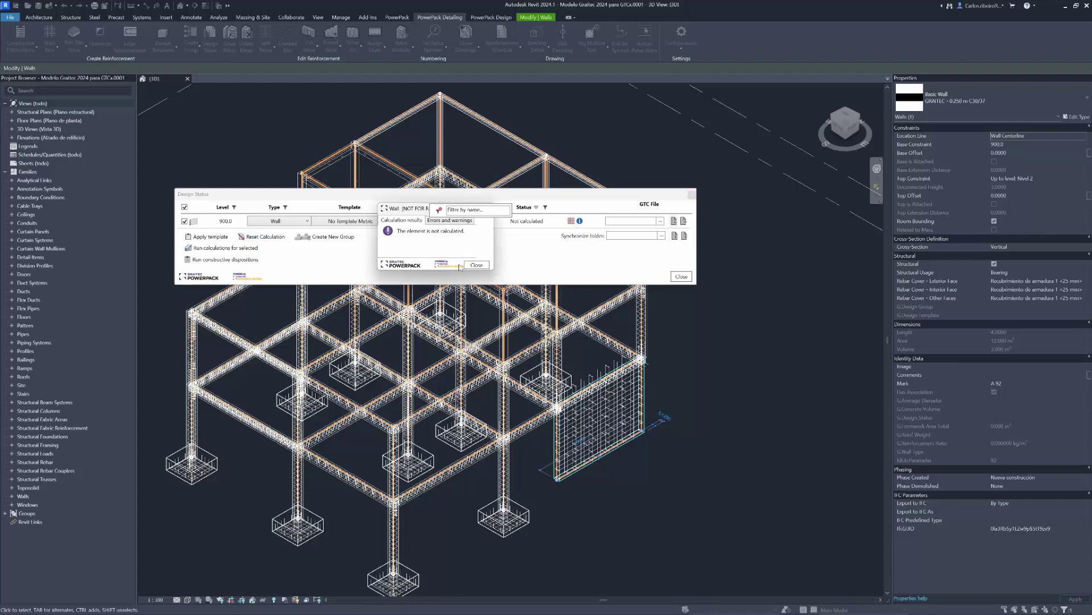
pyautogui.click(476, 265)
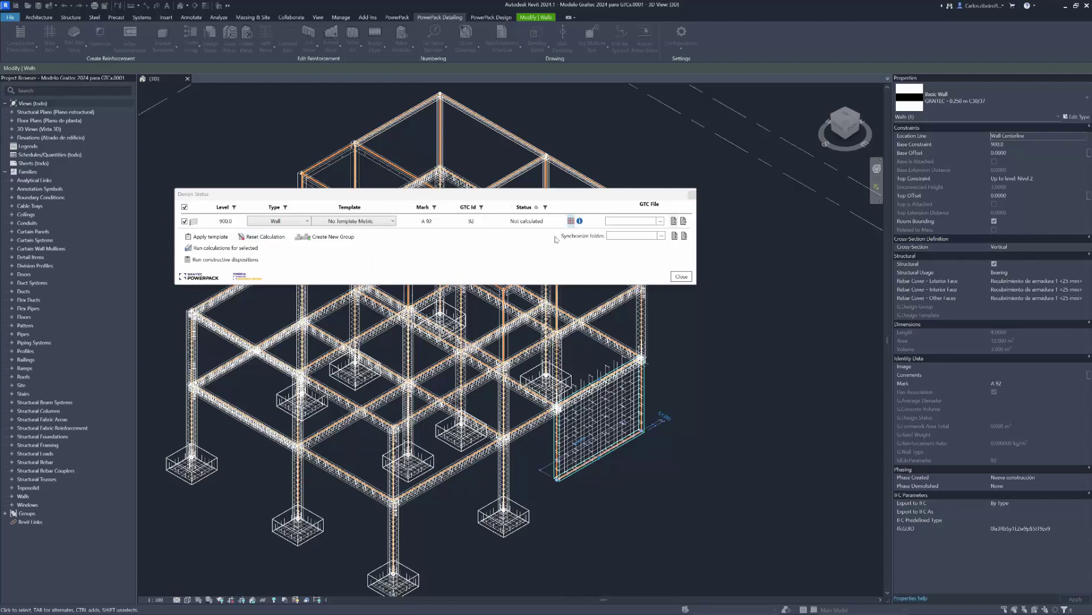
# Examine the wall's main bar packages, checking the vertical bars' spacing, offsets and rebar type, and close the design status
pyautogui.click(570, 220)
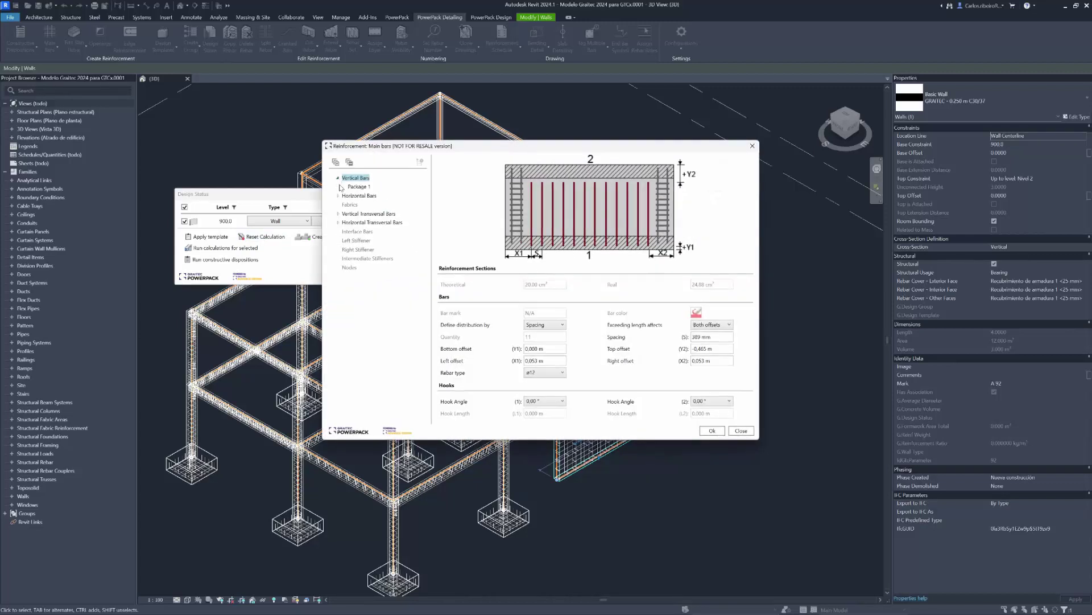
pyautogui.click(339, 196)
pyautogui.click(338, 222)
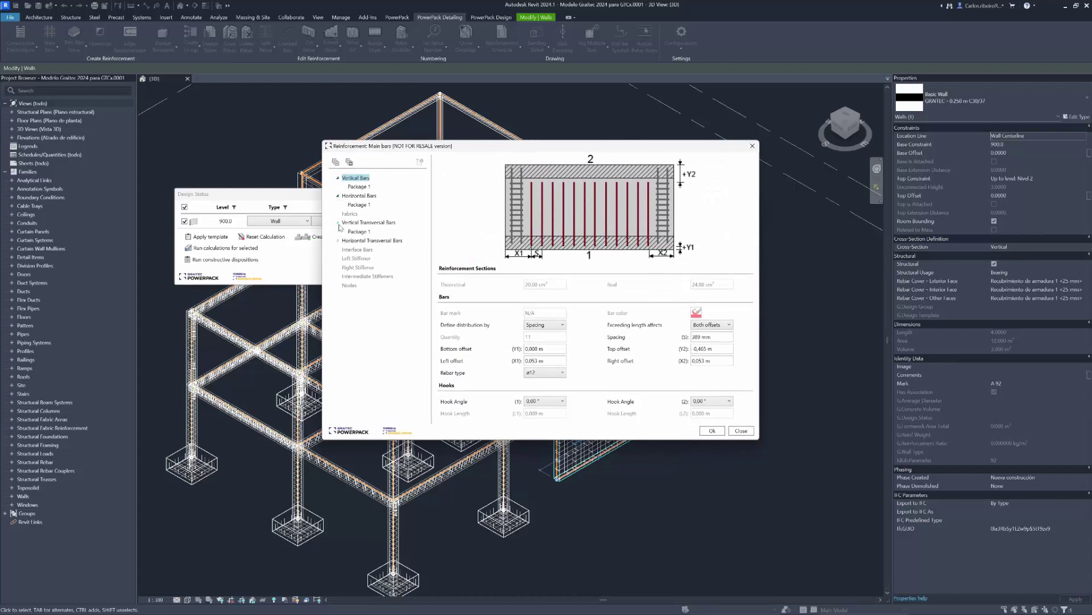
pyautogui.click(338, 241)
pyautogui.click(359, 187)
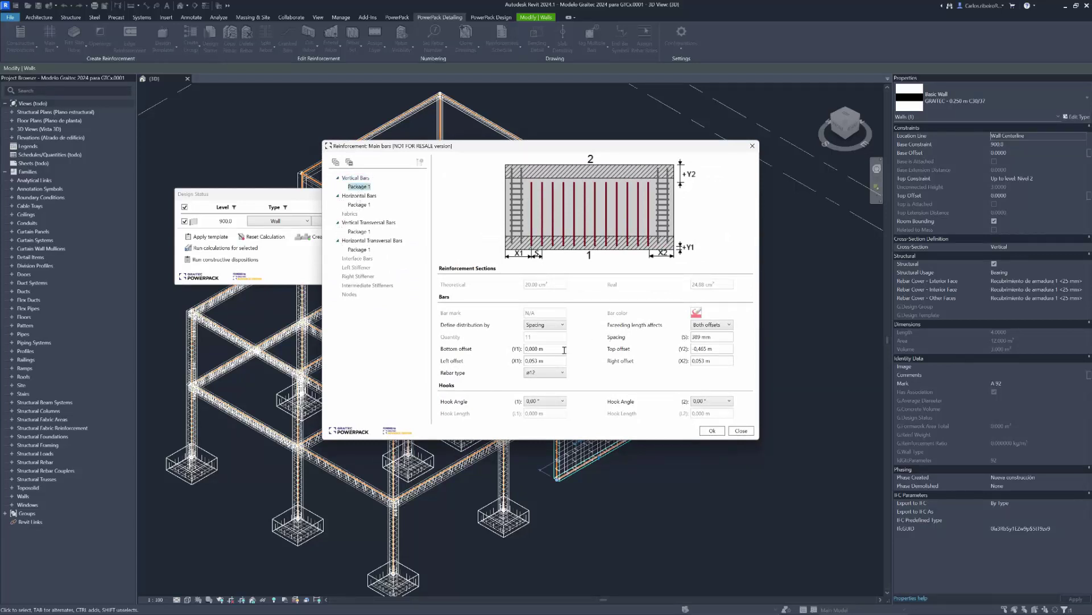
pyautogui.tripleClick(728, 337)
pyautogui.tripleClick(728, 348)
pyautogui.tripleClick(723, 362)
pyautogui.click(563, 372)
pyautogui.click(584, 375)
pyautogui.click(741, 431)
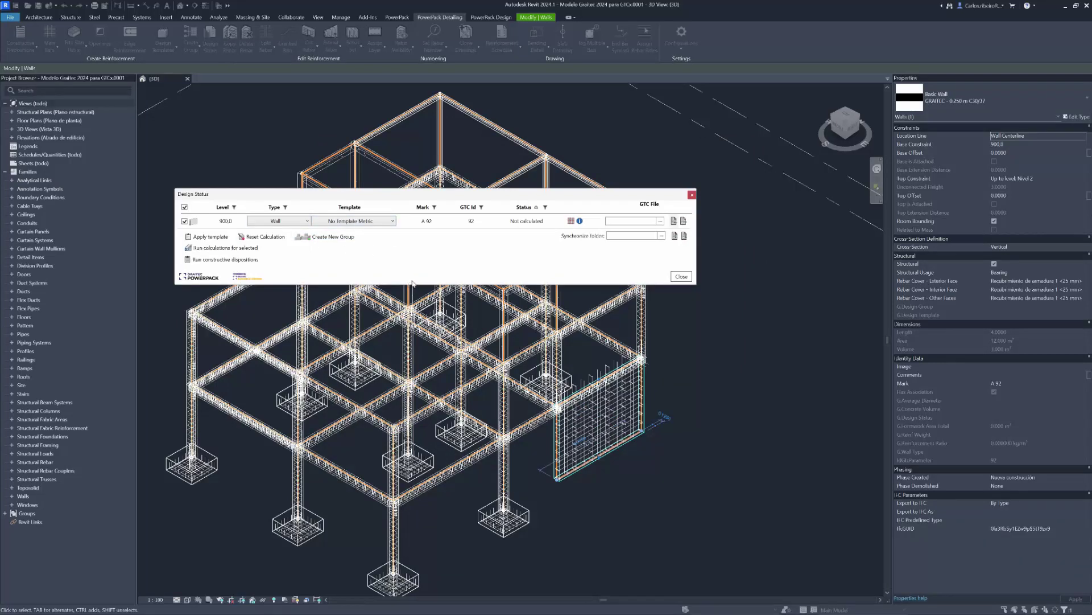
pyautogui.click(681, 276)
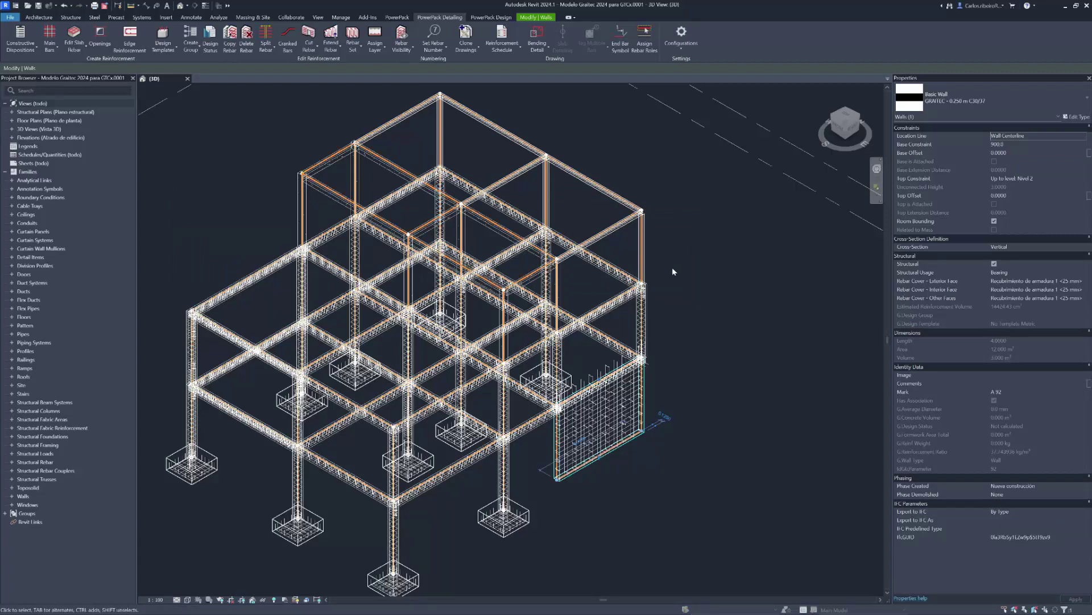
pyautogui.click(676, 255)
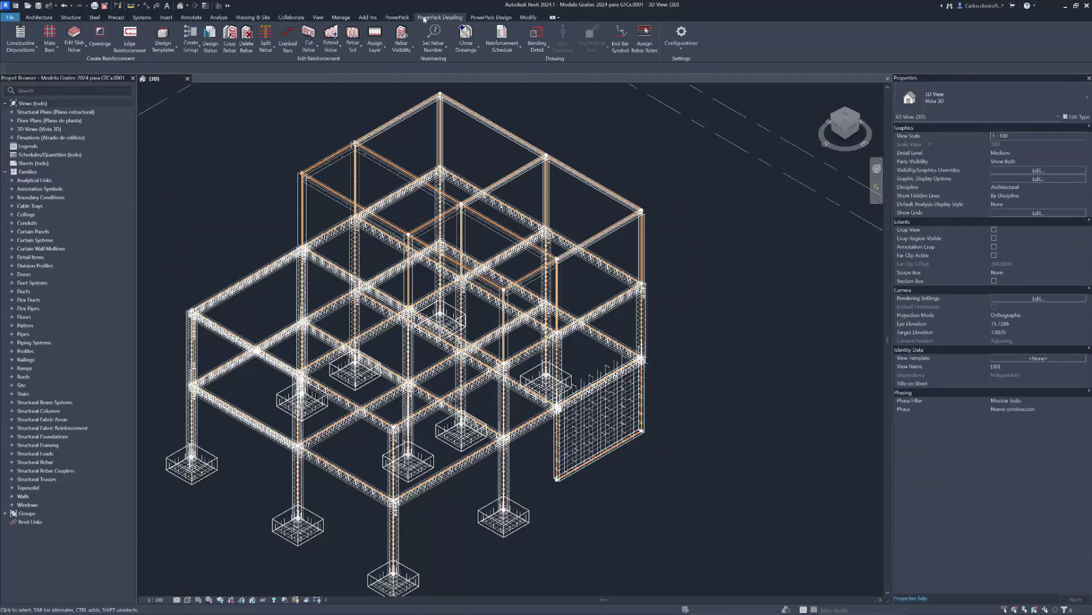
pyautogui.click(99, 39)
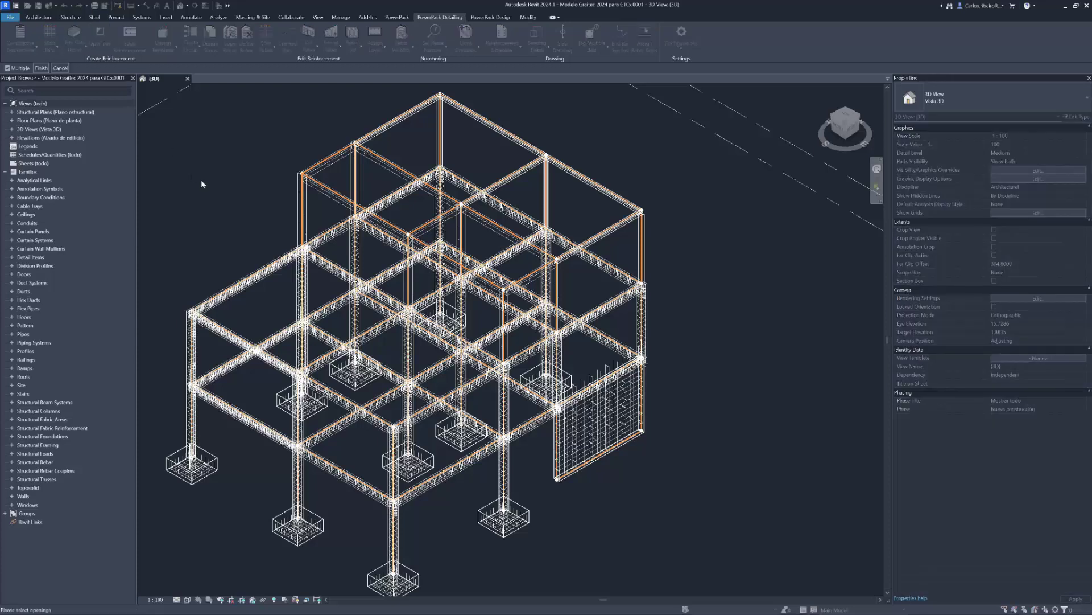
pyautogui.press('Escape')
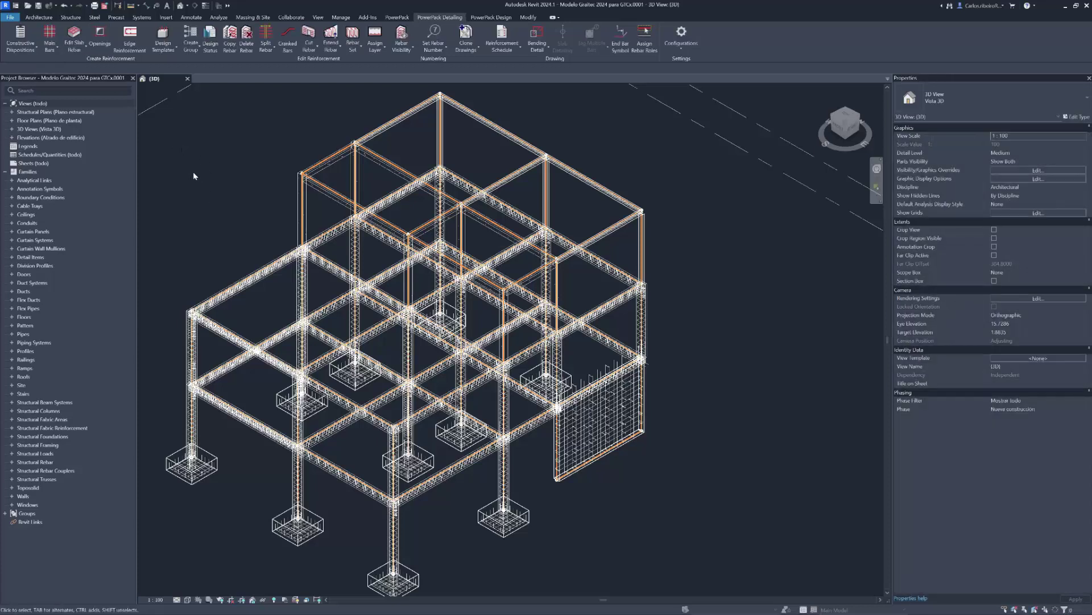
pyautogui.click(129, 39)
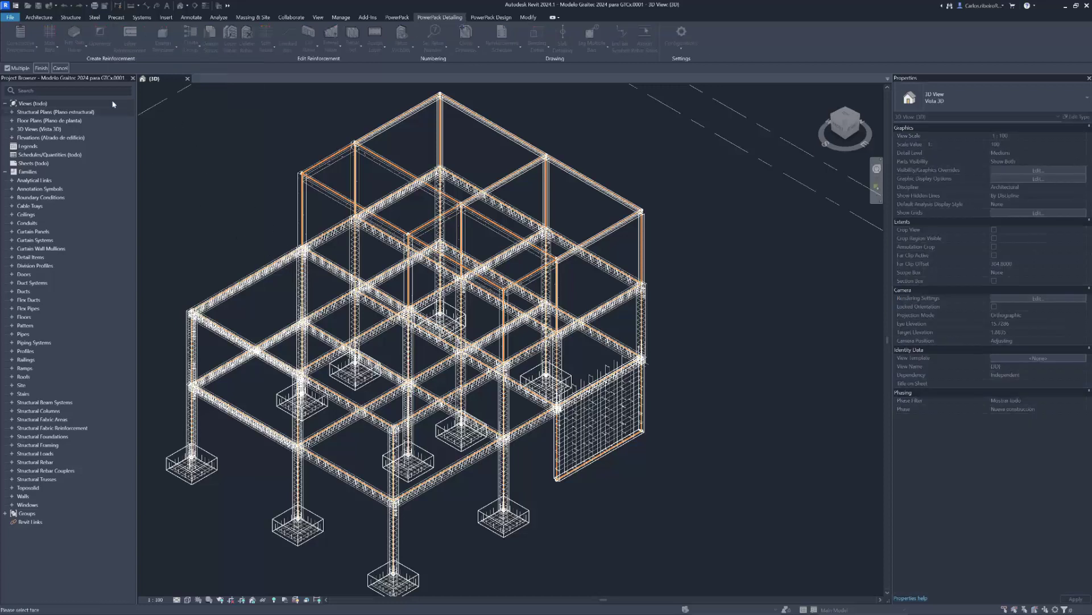
pyautogui.press('Escape')
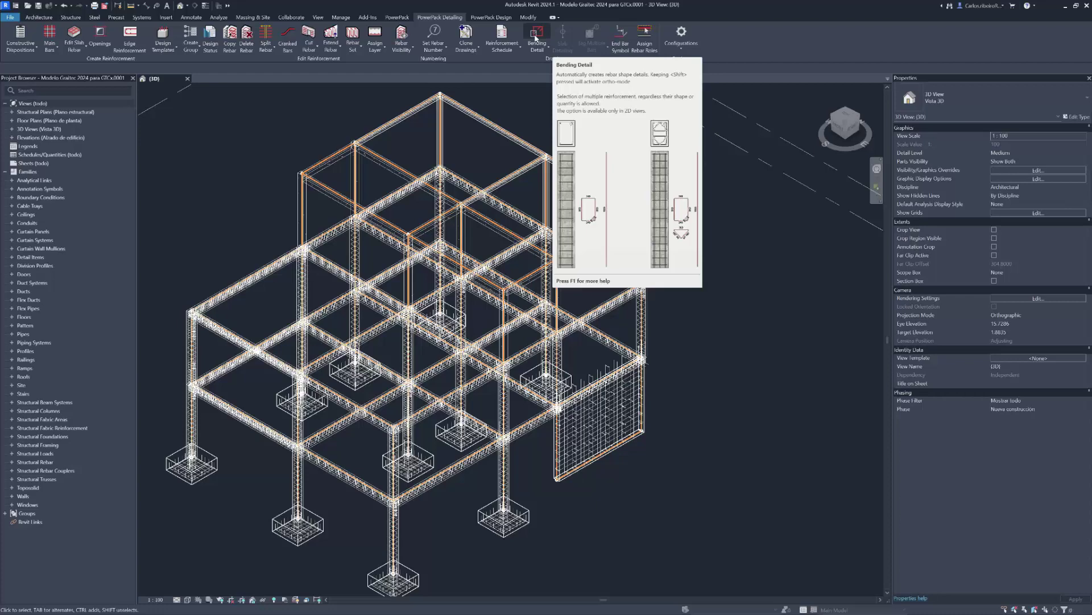
# Save the reinforced model as a project template named Modelo Graitec 2024 para GTCx teste
pyautogui.scroll(-2, 689, 407)
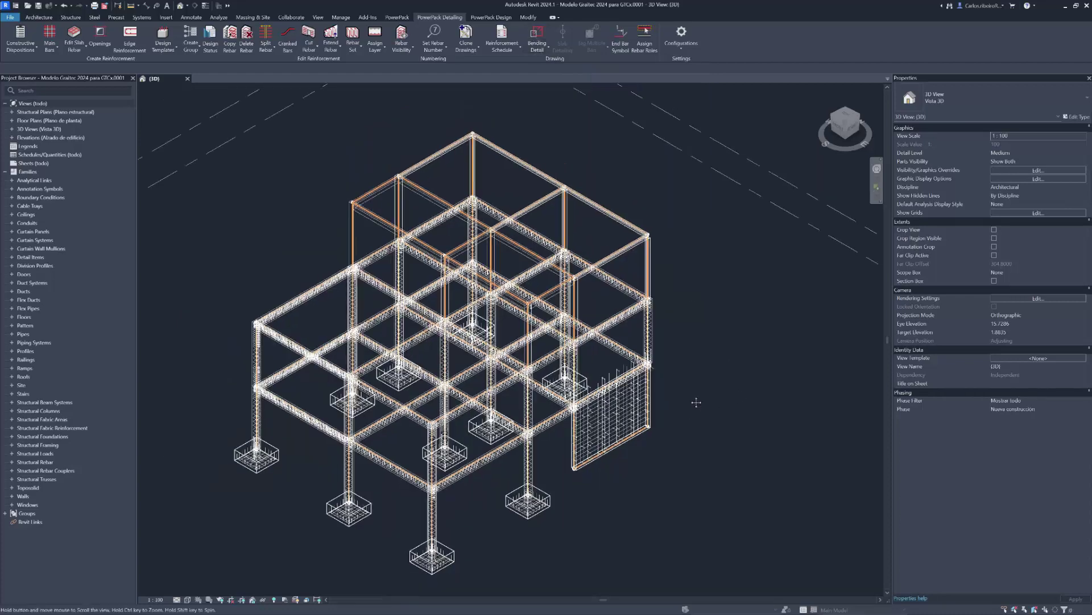
pyautogui.moveTo(695, 397); pyautogui.dragTo(724, 372, button='middle')
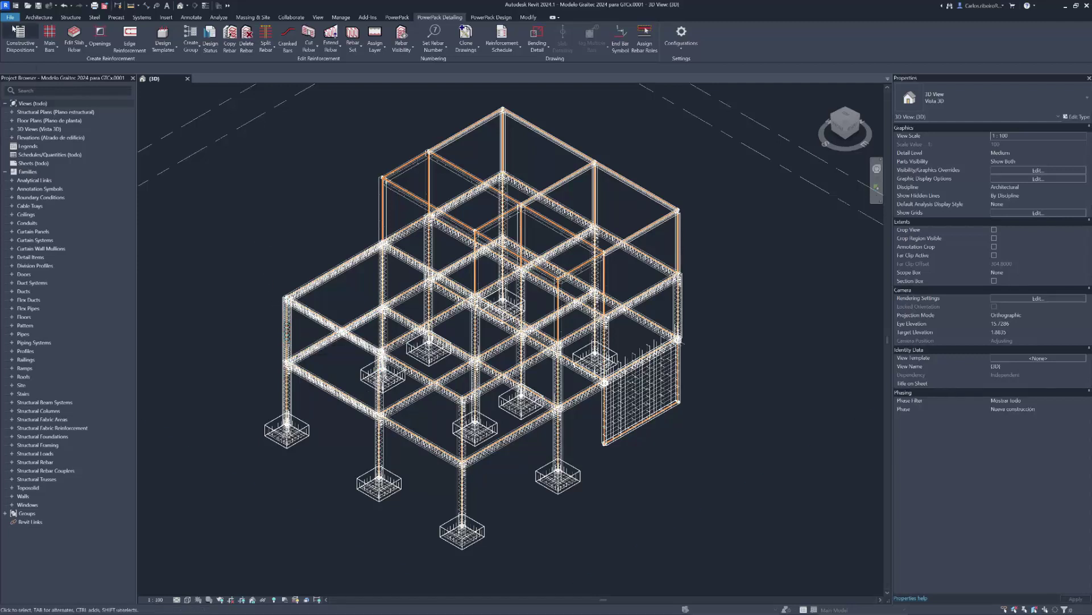
pyautogui.click(11, 17)
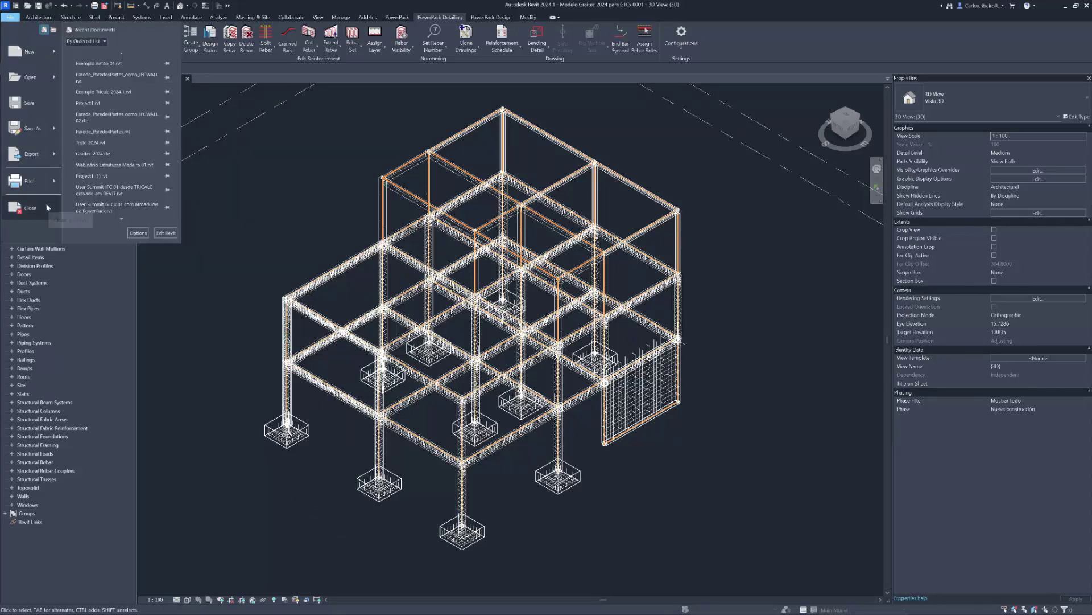
pyautogui.moveTo(34, 128)
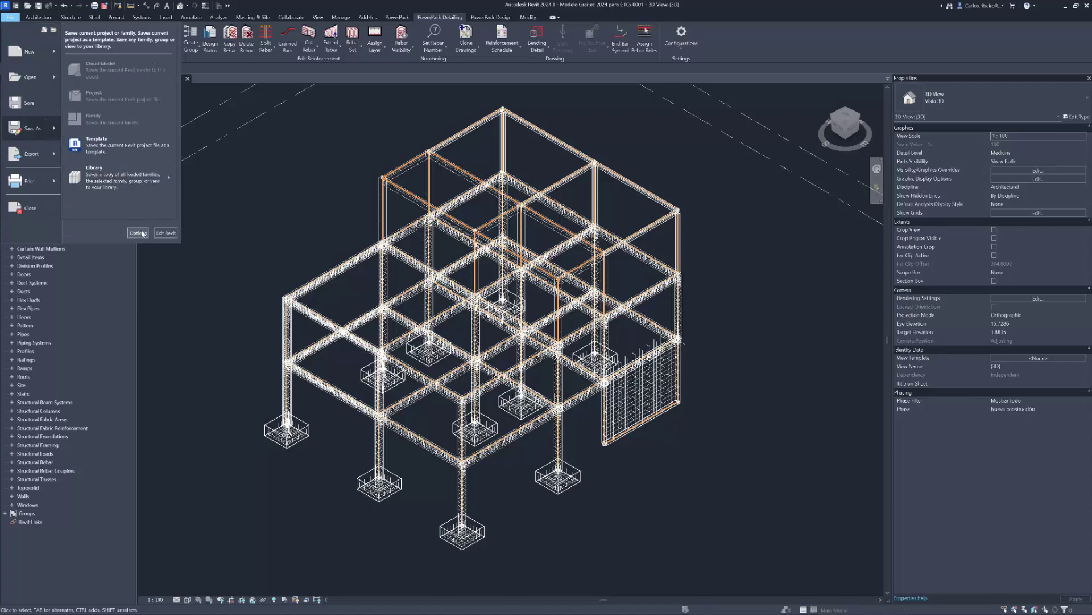
pyautogui.click(122, 148)
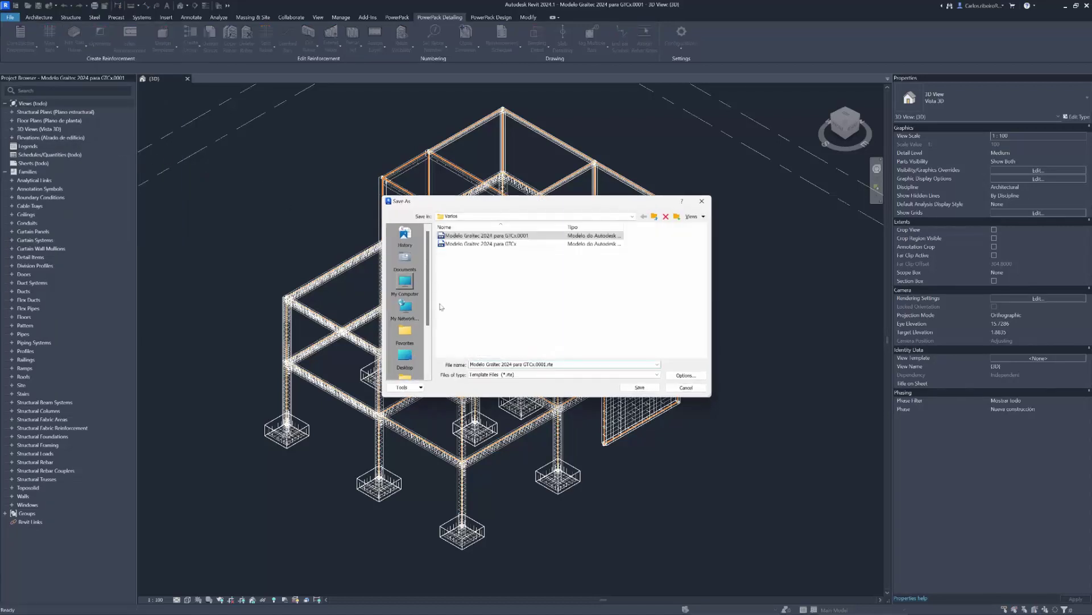
pyautogui.moveTo(554, 364); pyautogui.dragTo(536, 362)
pyautogui.press('BackSpace')
pyautogui.click(639, 387)
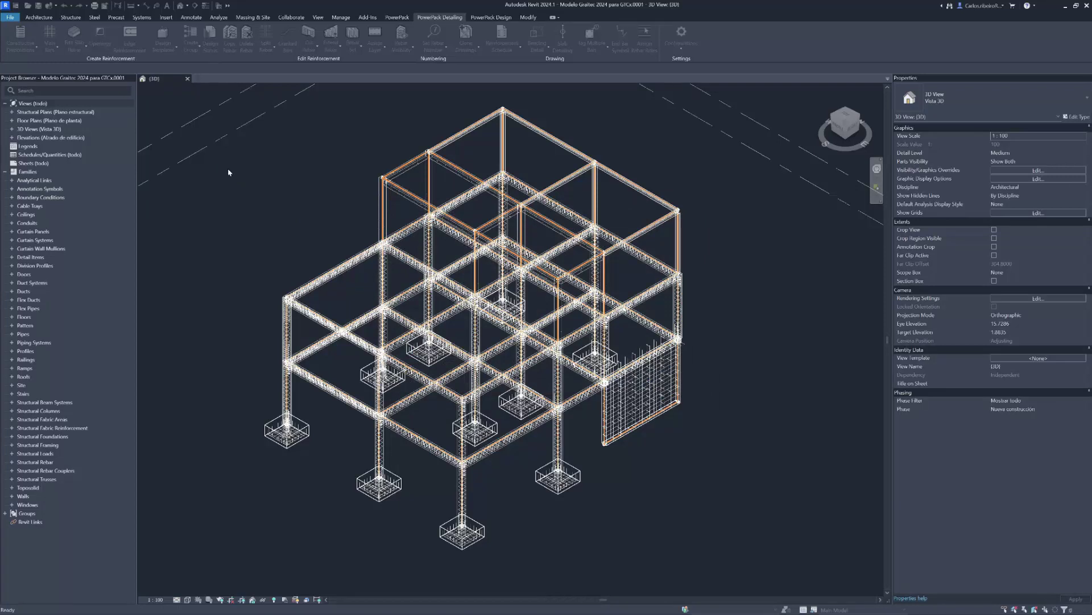
# Close the saved template and create a new project from another template in the list
pyautogui.click(9, 17)
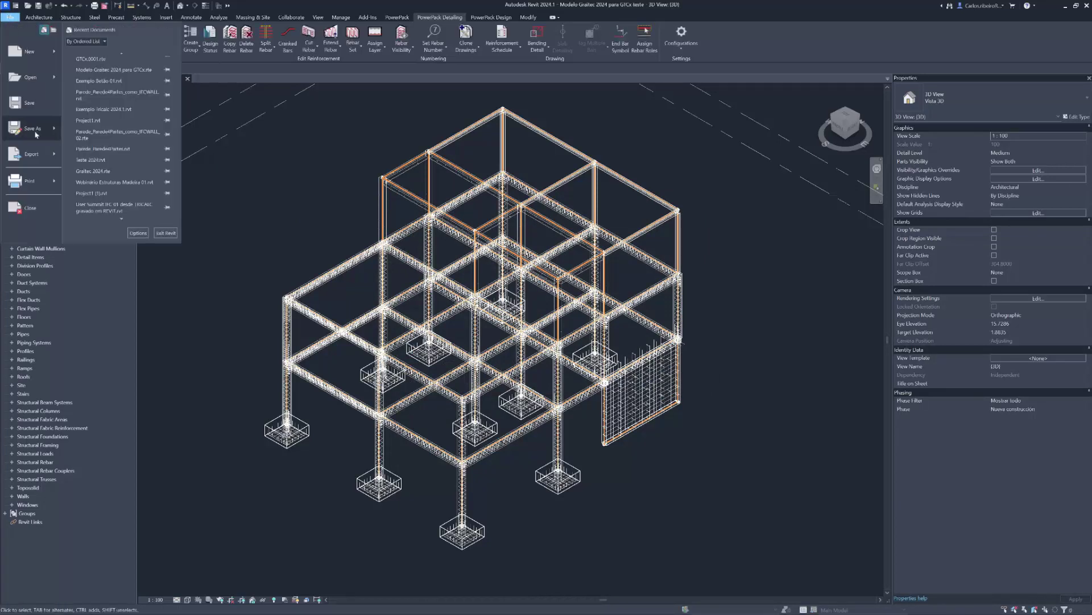
pyautogui.click(30, 208)
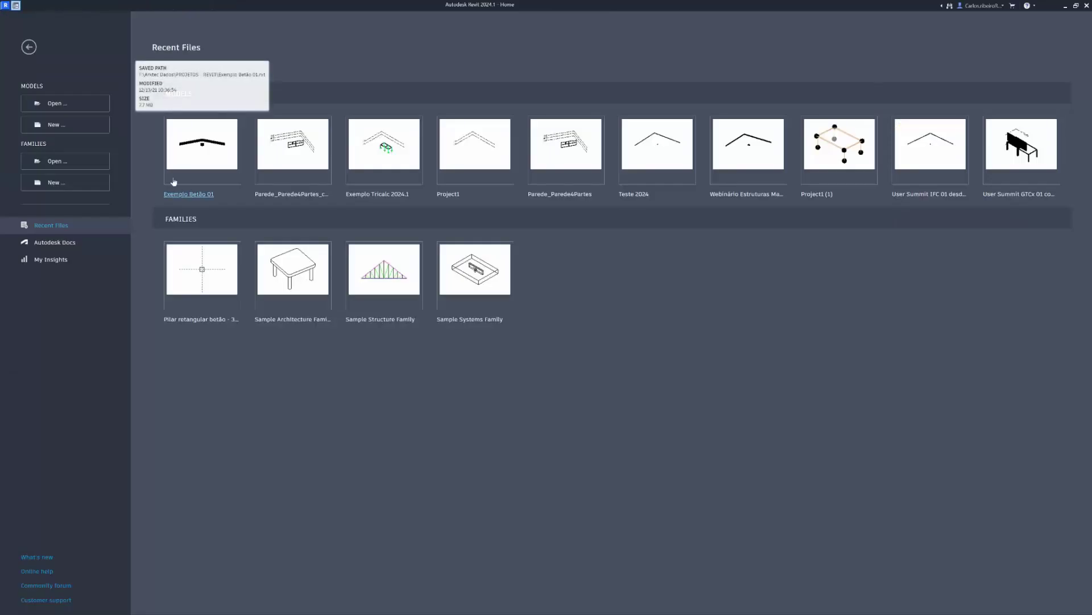
pyautogui.click(60, 125)
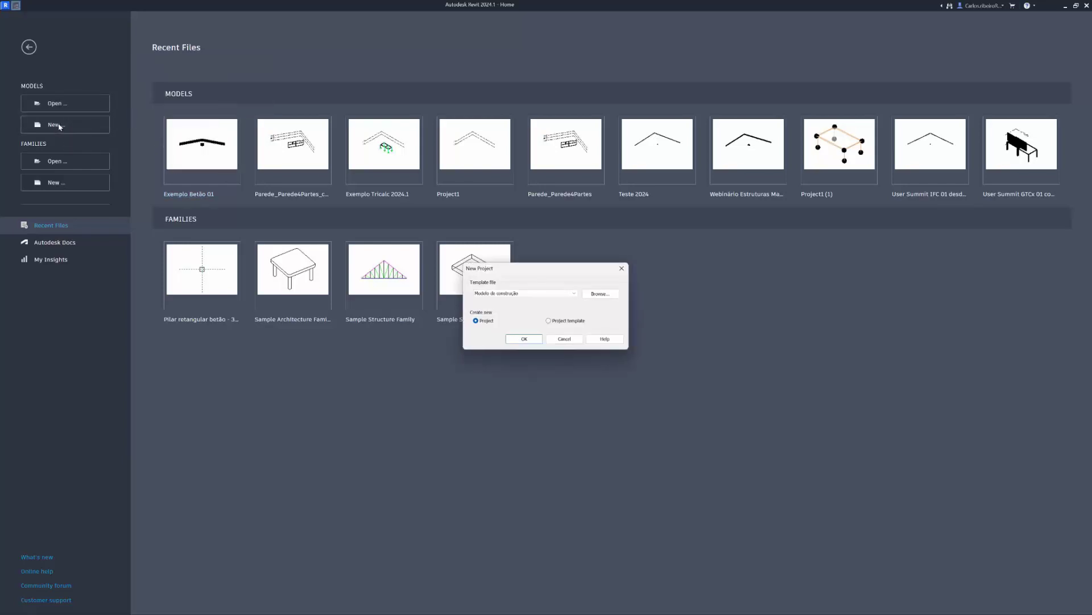
pyautogui.click(552, 293)
pyautogui.click(529, 315)
pyautogui.click(524, 339)
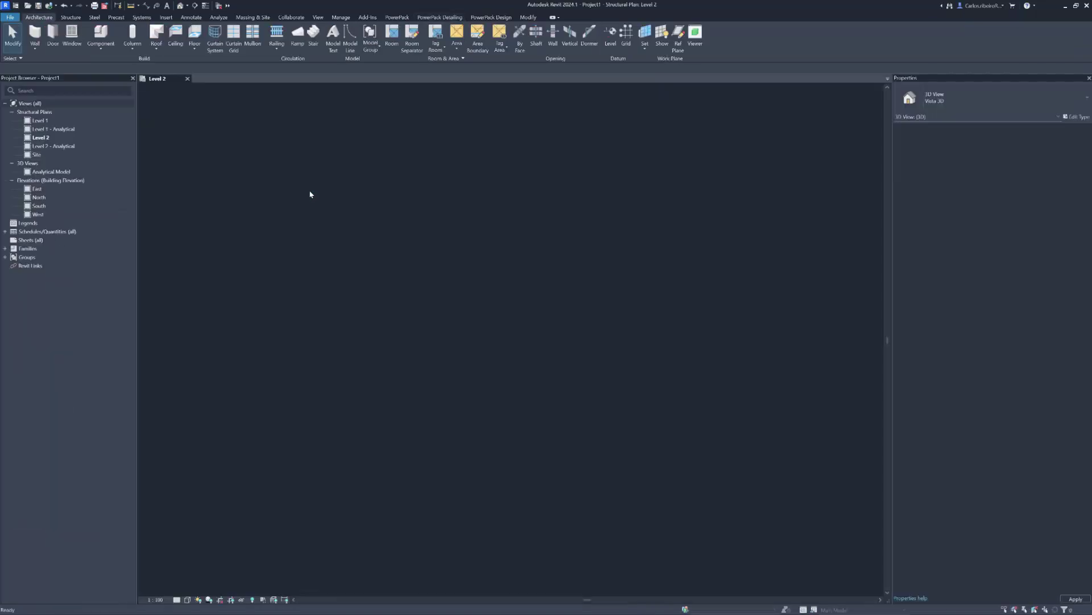
pyautogui.click(11, 18)
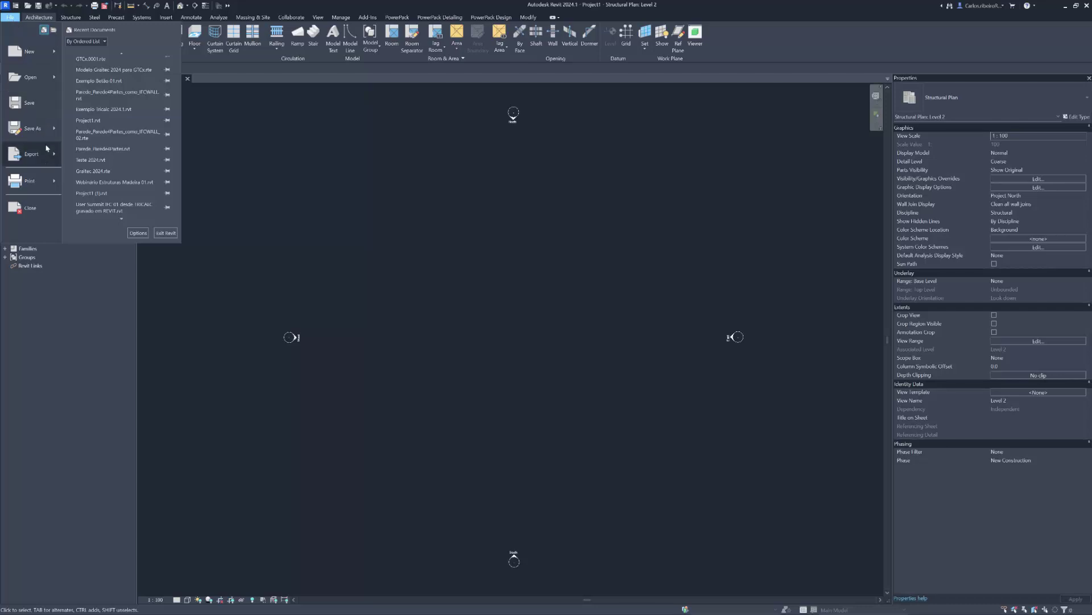
pyautogui.click(56, 157)
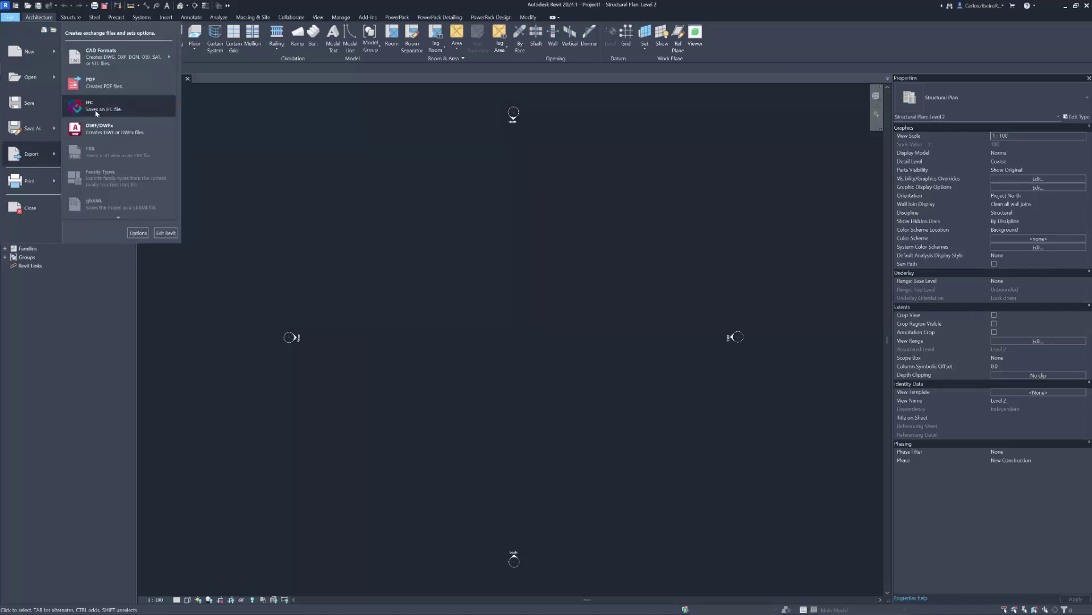
pyautogui.click(116, 115)
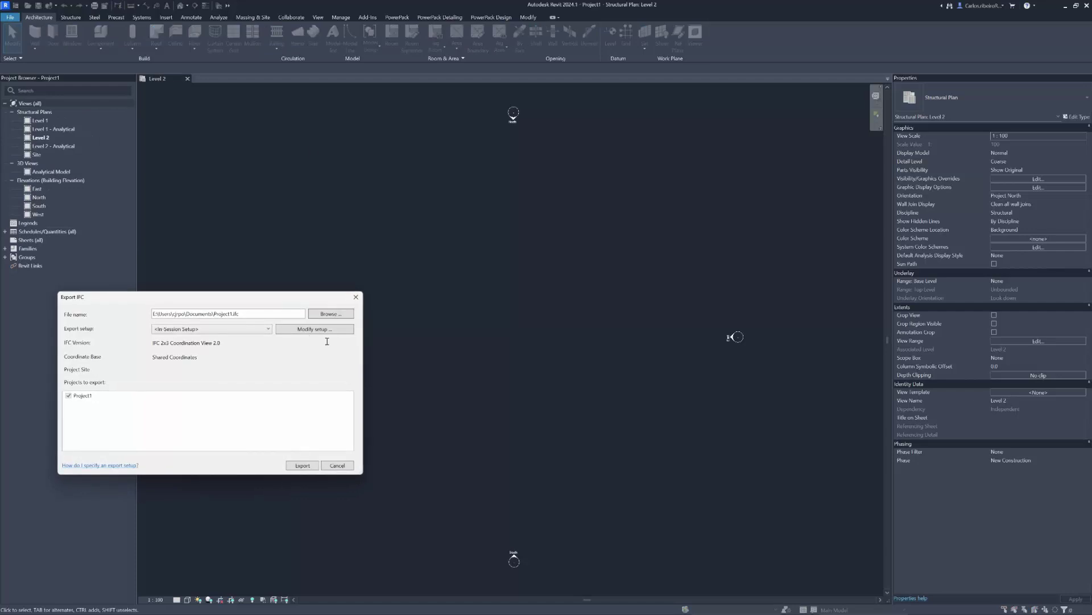
pyautogui.click(345, 467)
# Start opening an IFC file and browse from the favorites to the Estruturas Tricalc 2022 folder
pyautogui.click(10, 17)
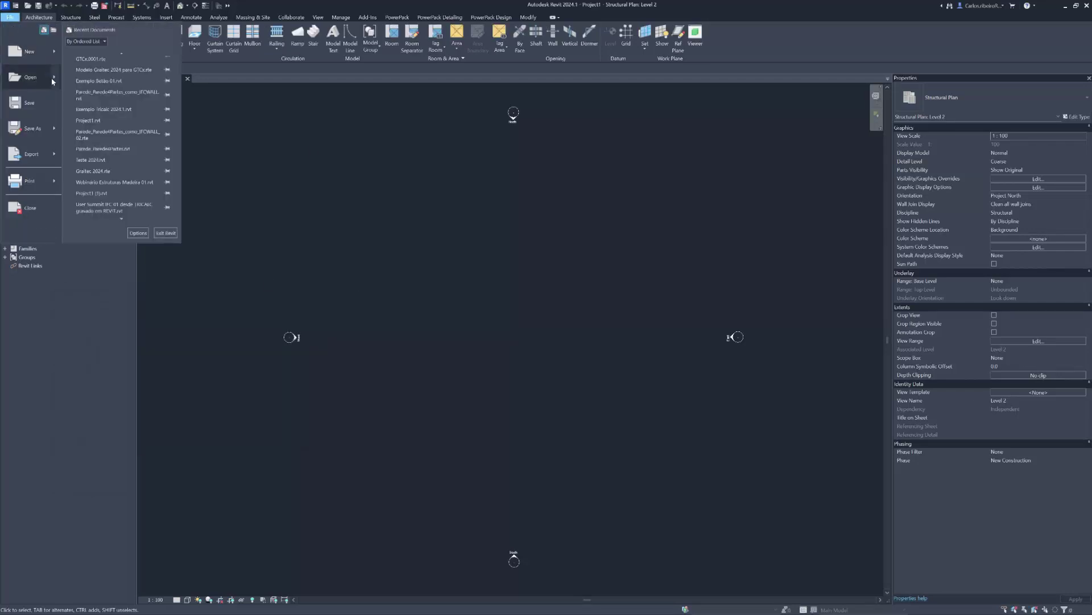
pyautogui.moveTo(55, 81)
pyautogui.click(127, 150)
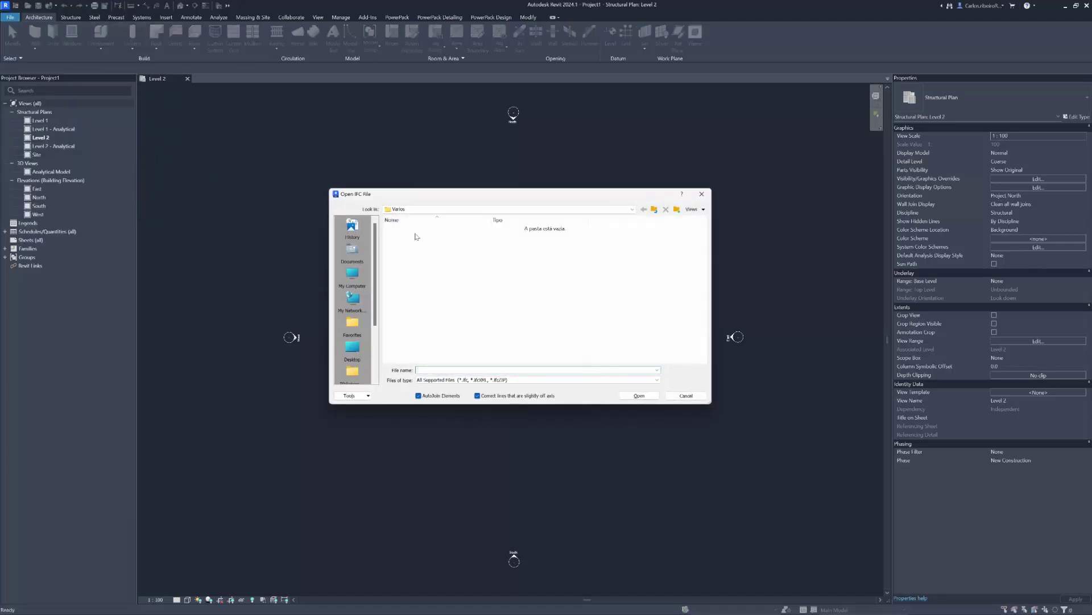
pyautogui.click(354, 273)
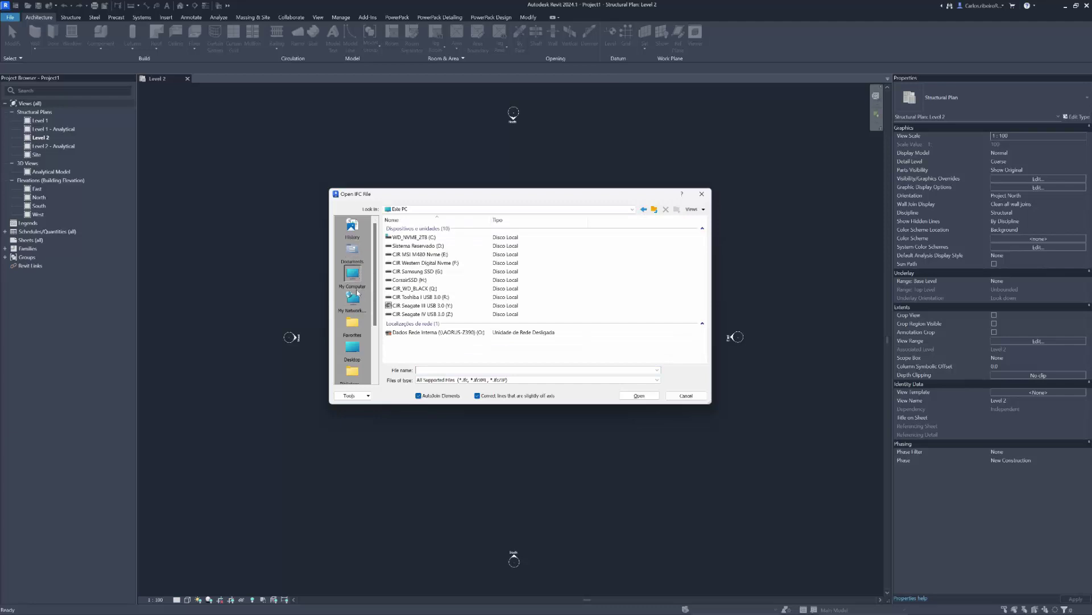
pyautogui.click(353, 324)
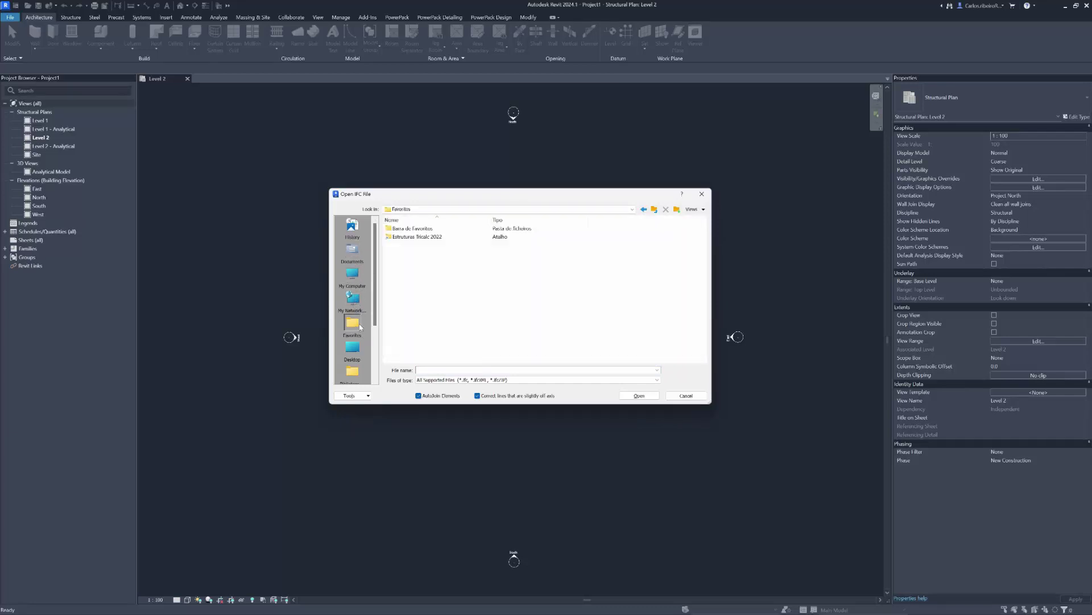
pyautogui.doubleClick(433, 236)
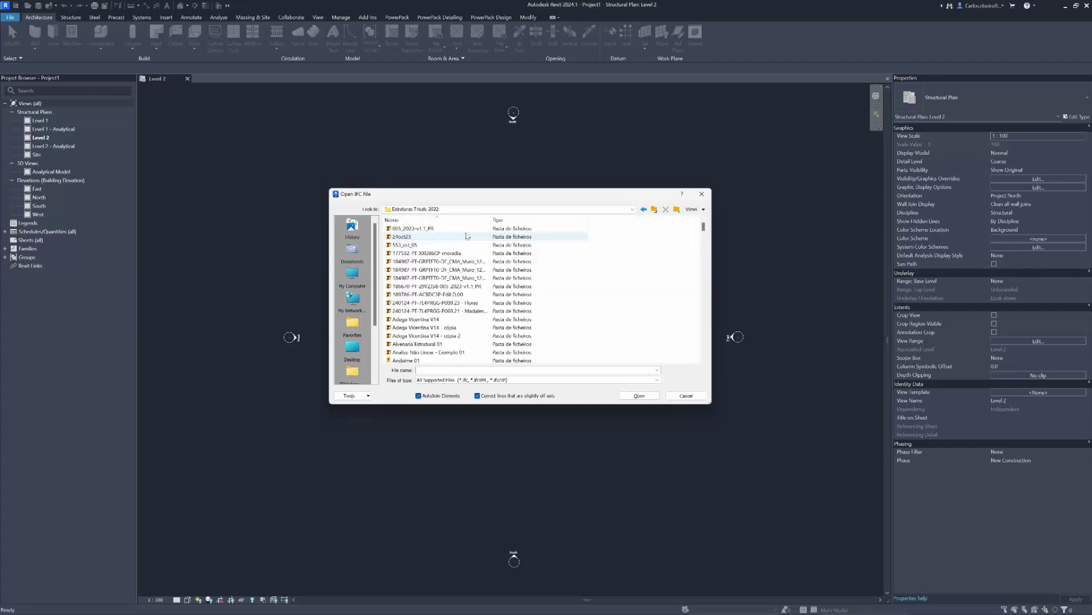
# Sort the folder's files by type and open WEBINARIO 2024.ifc
pyautogui.scroll(-10, 475, 324)
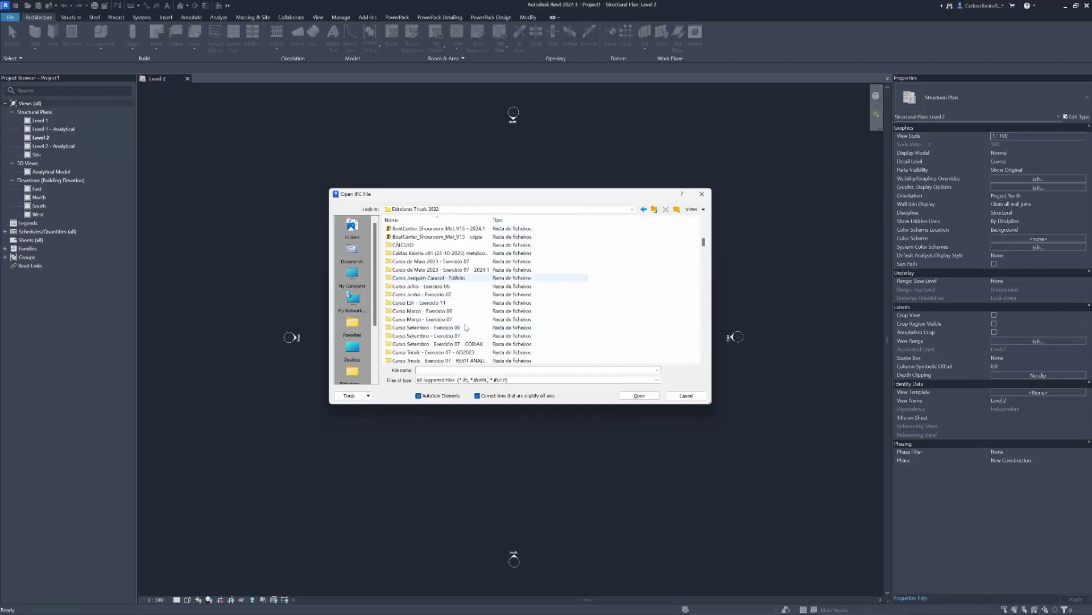
pyautogui.scroll(-3, 472, 333)
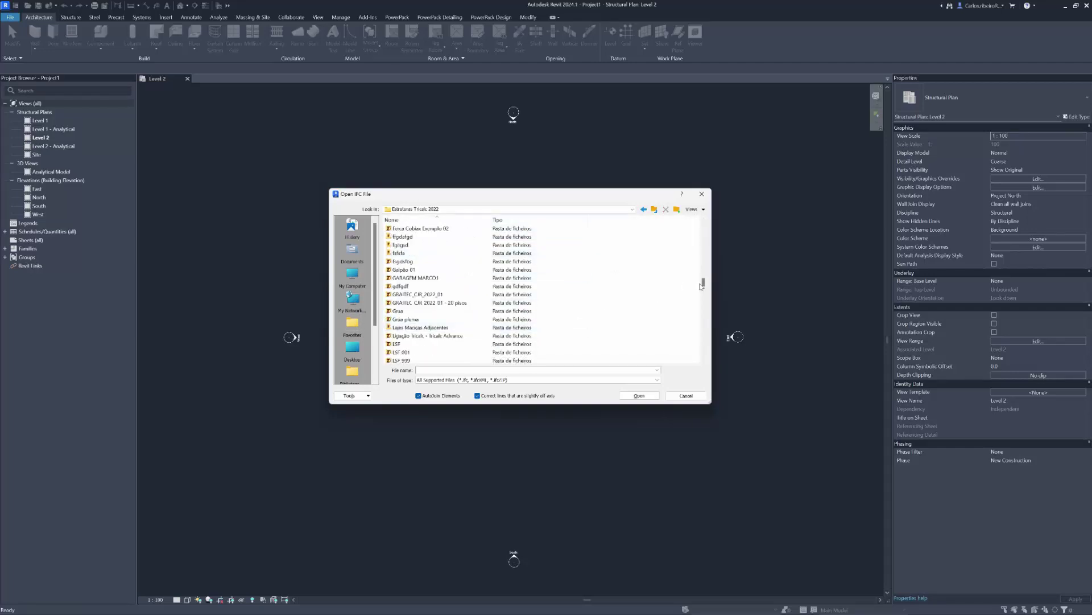
pyautogui.moveTo(704, 291); pyautogui.dragTo(710, 320)
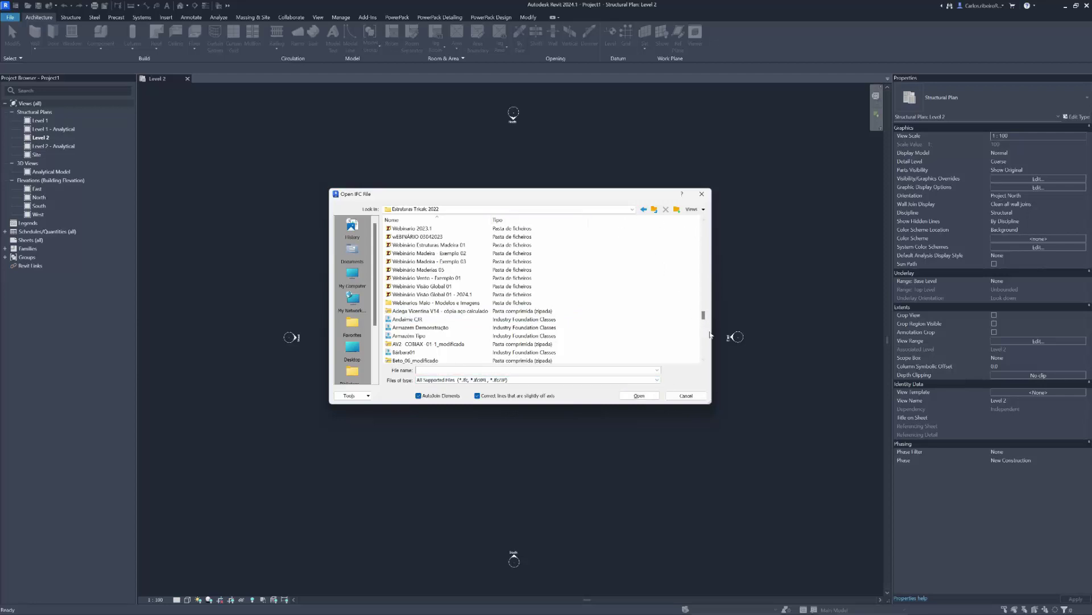
pyautogui.click(544, 221)
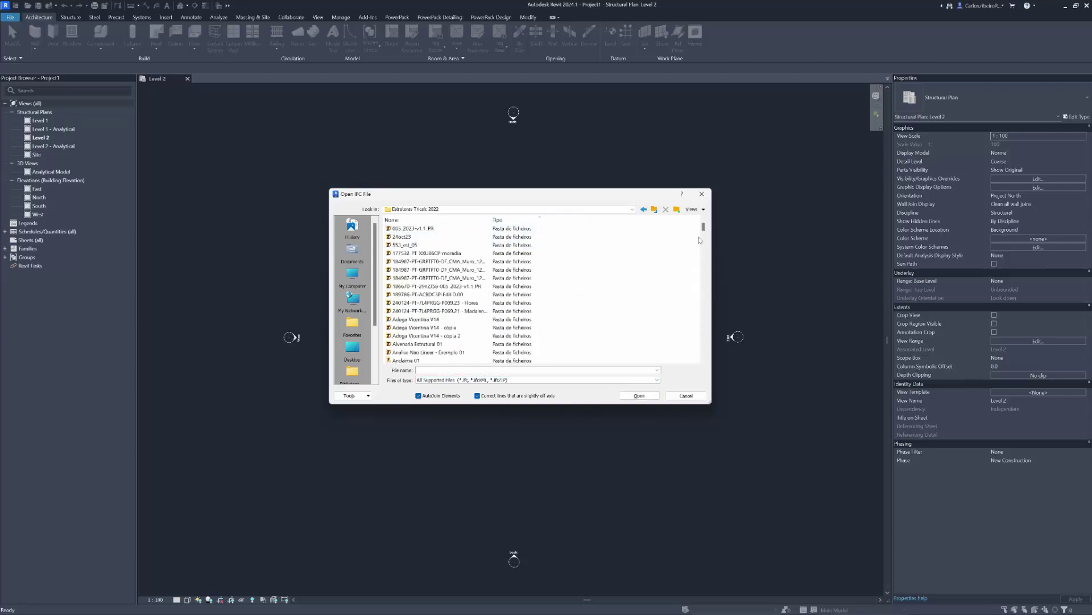
pyautogui.moveTo(703, 227); pyautogui.dragTo(712, 353)
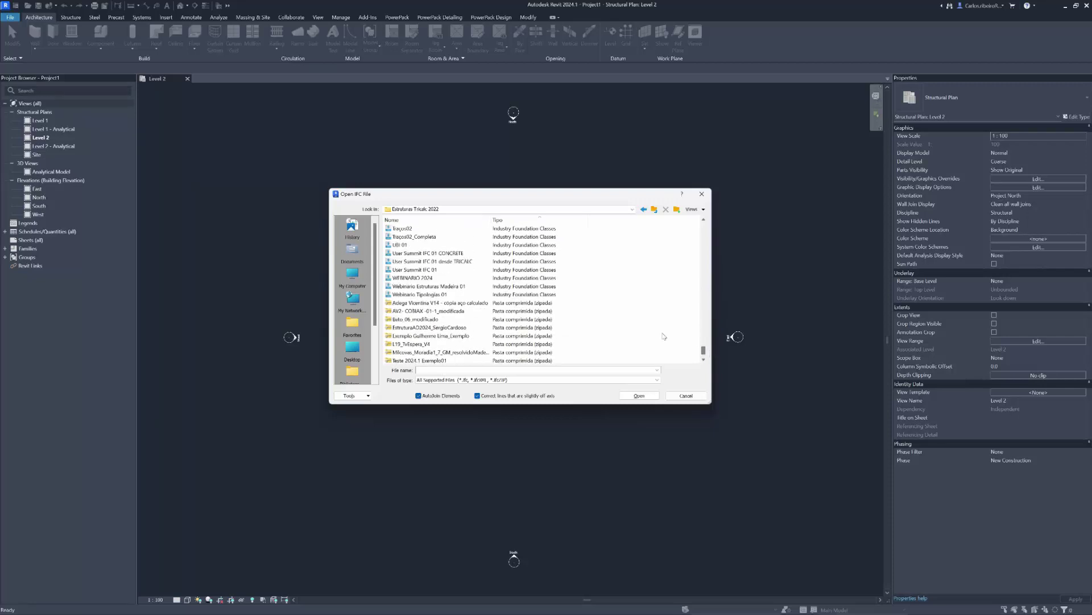
pyautogui.click(541, 278)
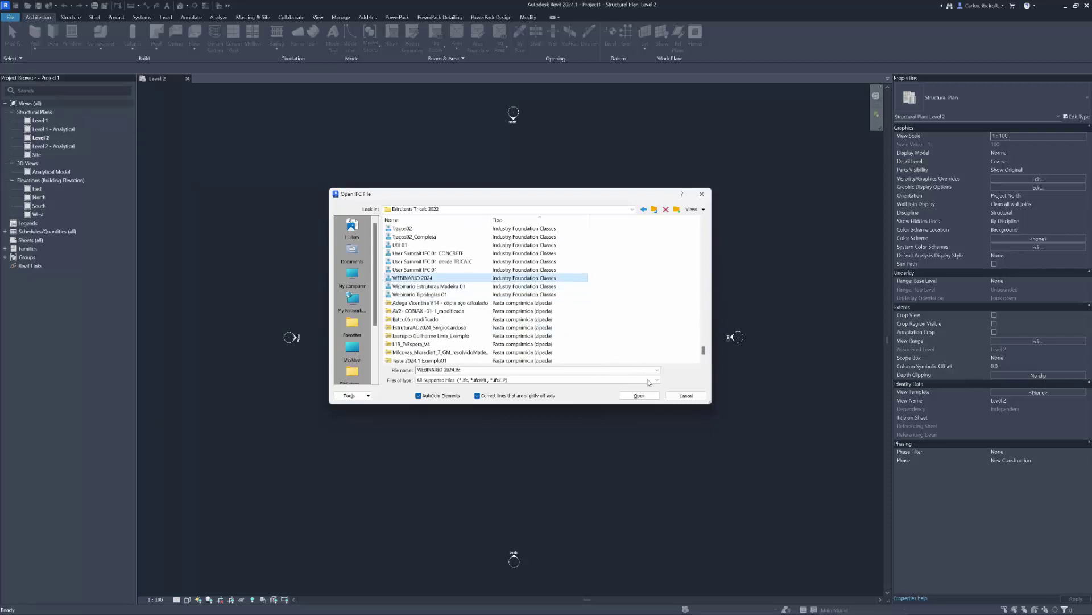
pyautogui.click(639, 396)
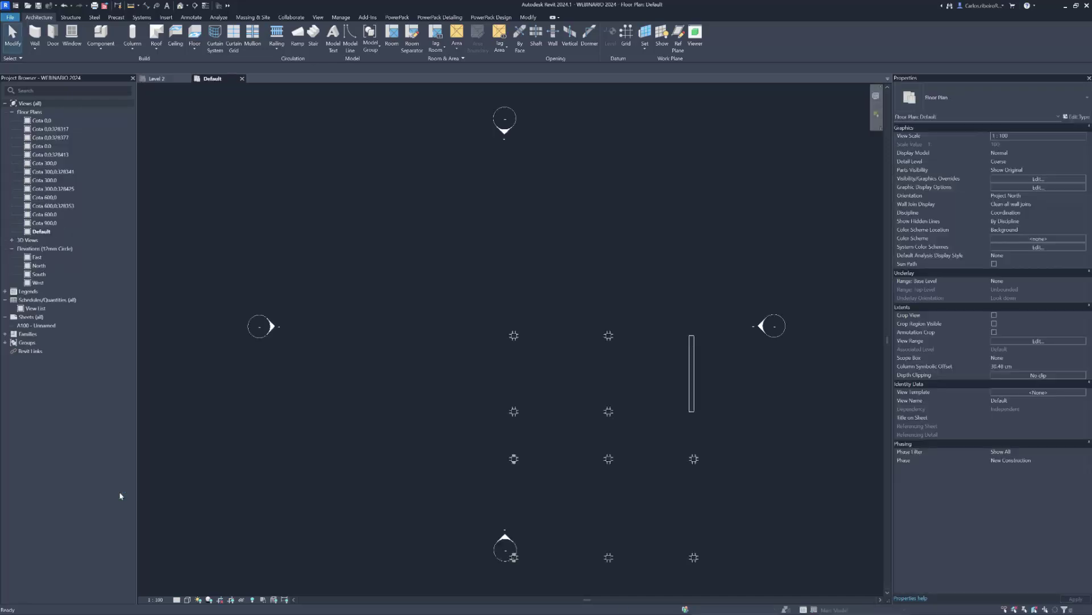
# Show the imported structure in the default 3D view, framed on the front columns and the wall
pyautogui.click(180, 5)
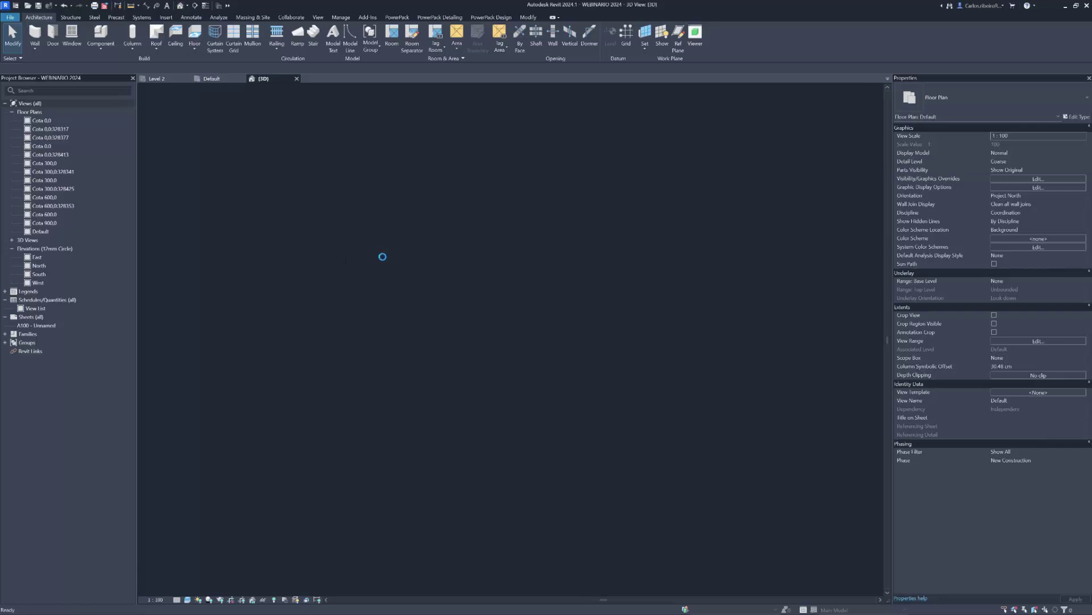
pyautogui.scroll(2, 519, 354)
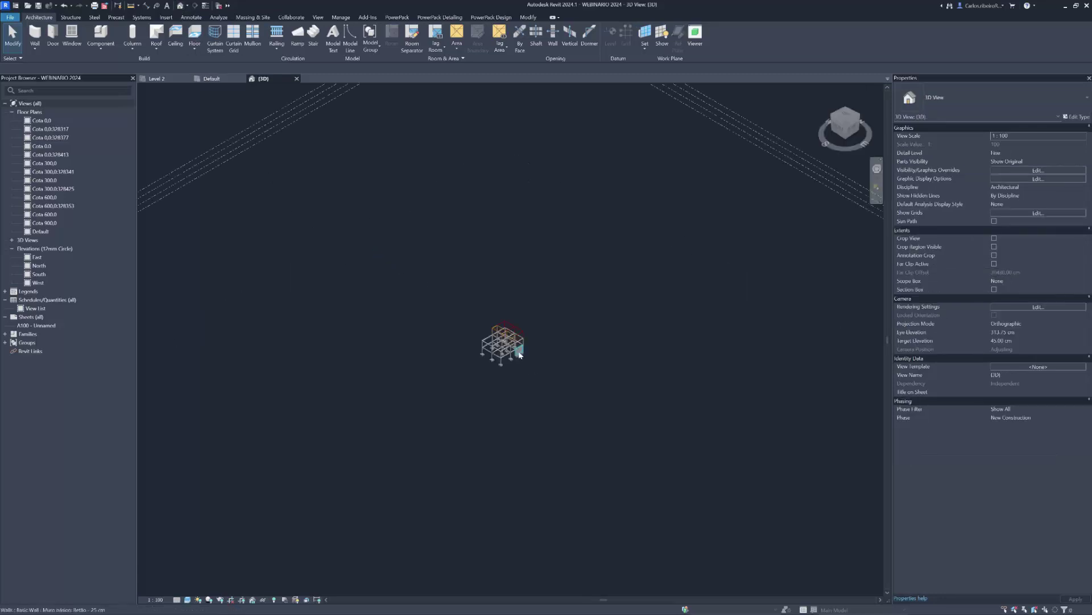
pyautogui.scroll(10, 515, 353)
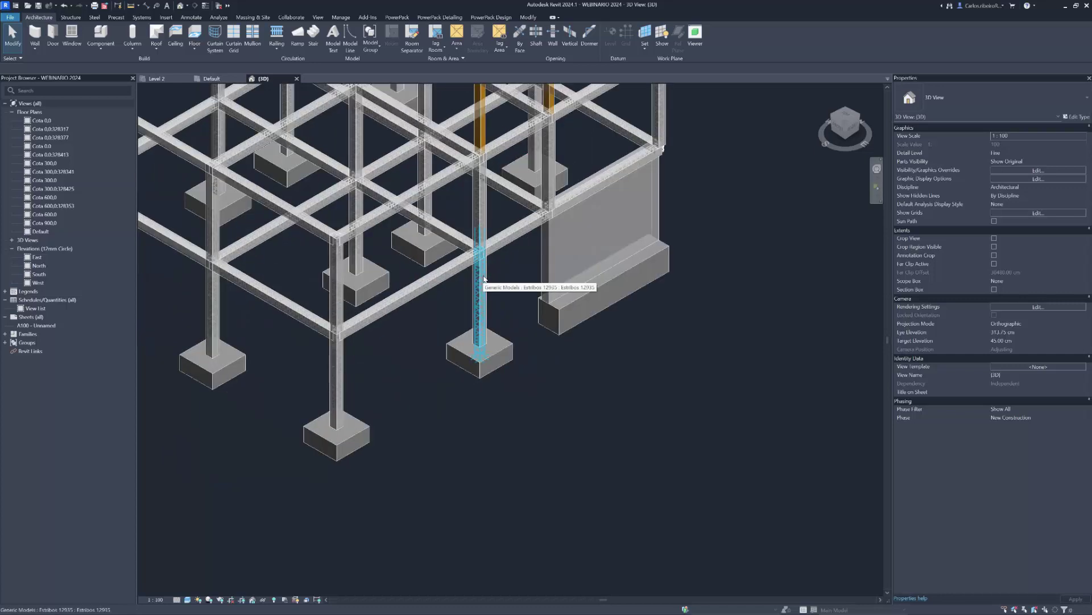
# Hide the reinforcement cage of the front column beside the wall in the 3D view
pyautogui.click(483, 279)
pyautogui.scroll(2, 483, 276)
pyautogui.scroll(2, 482, 275)
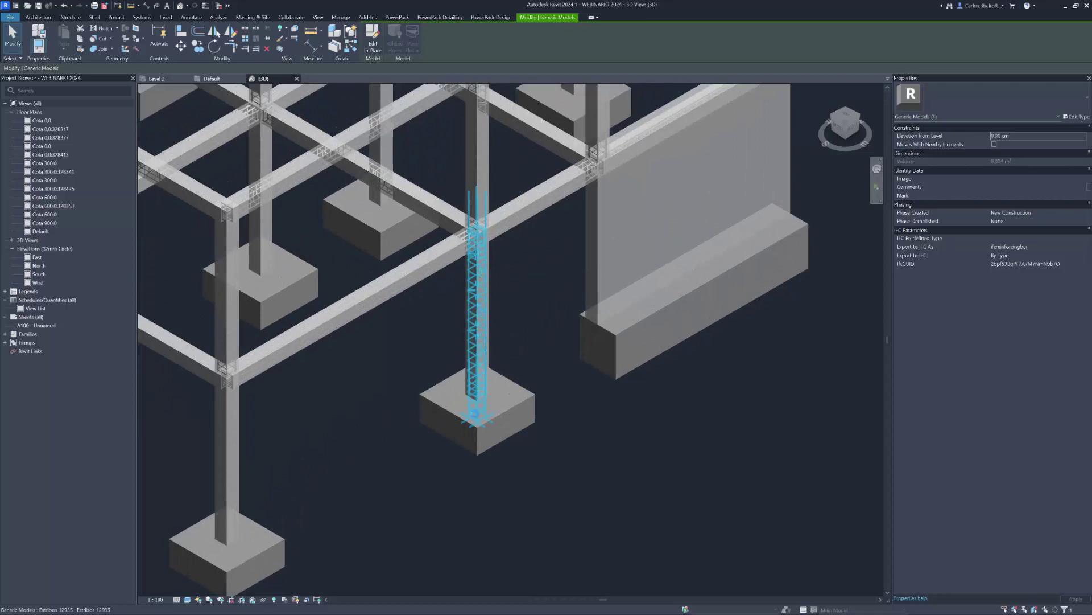
pyautogui.scroll(2, 480, 406)
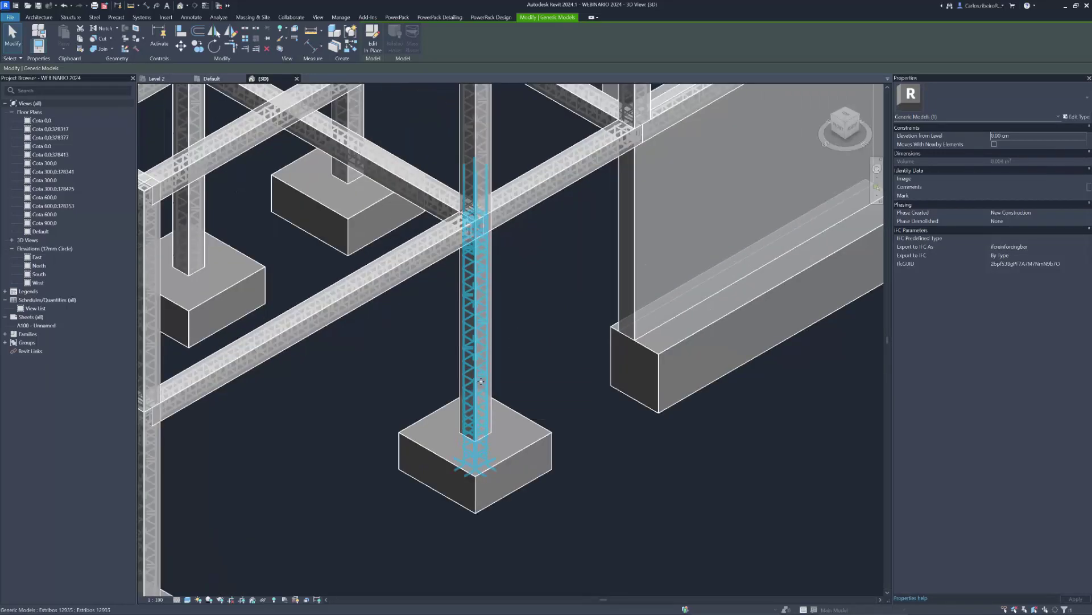
pyautogui.rightClick(489, 343)
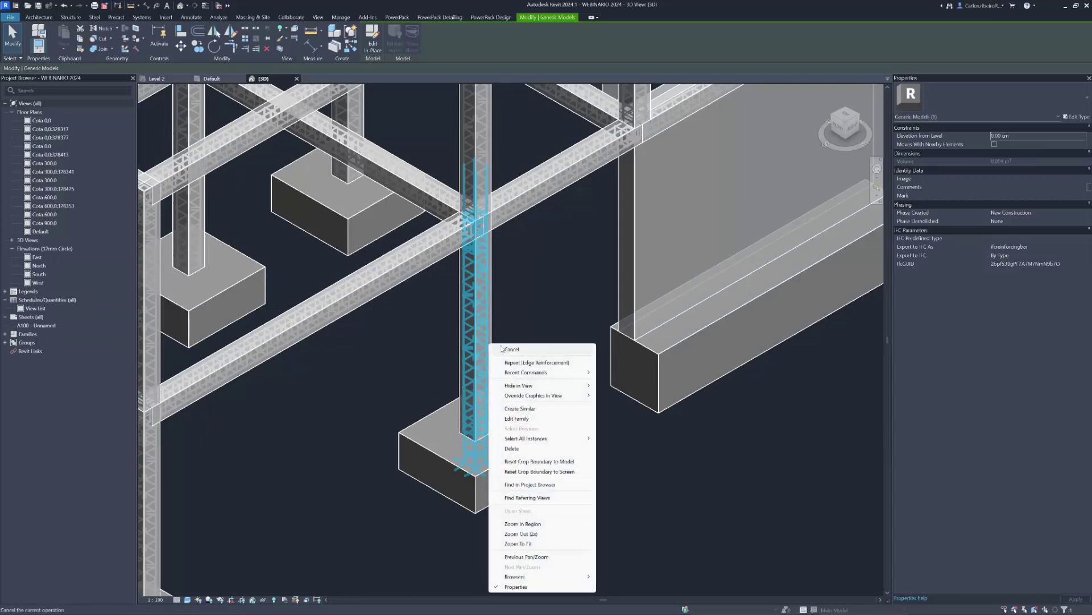
pyautogui.moveTo(530, 388)
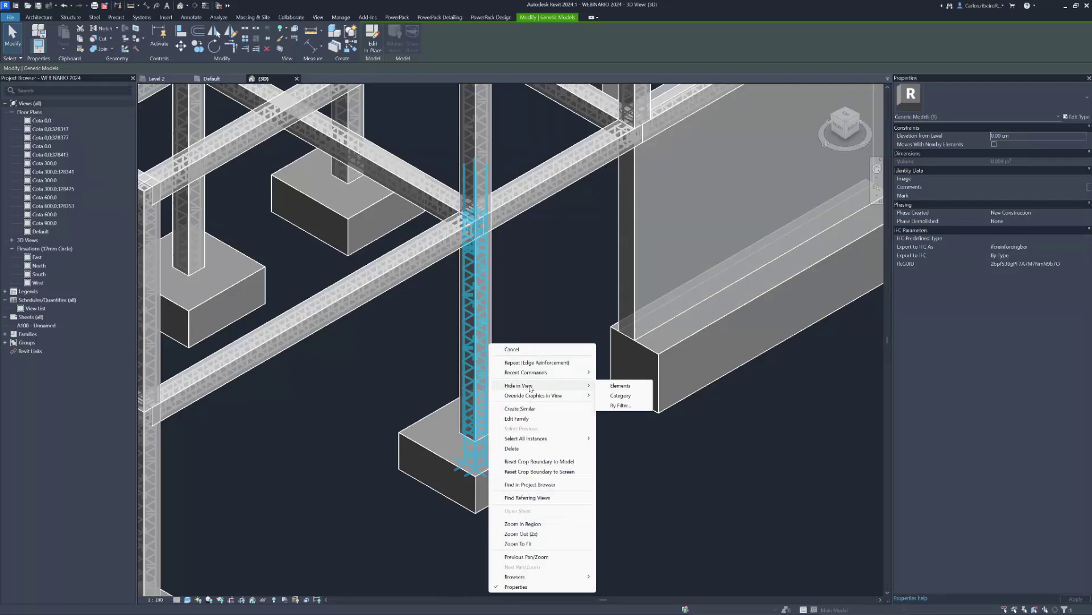
pyautogui.click(609, 388)
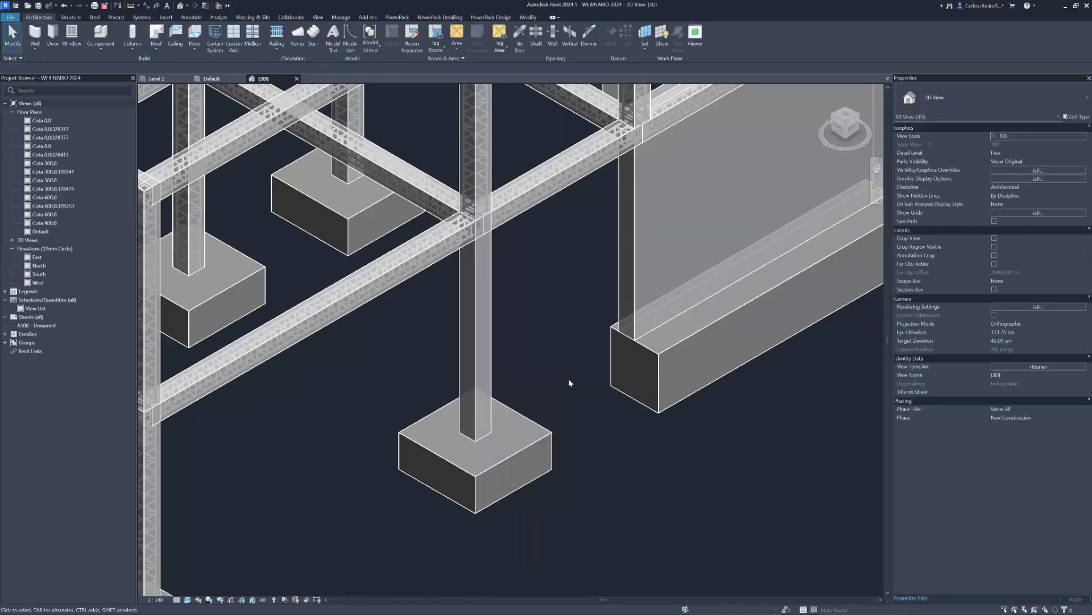
# Check the column as a separate element and hide the adjoining lower front concrete beam in the 3D view
pyautogui.click(477, 352)
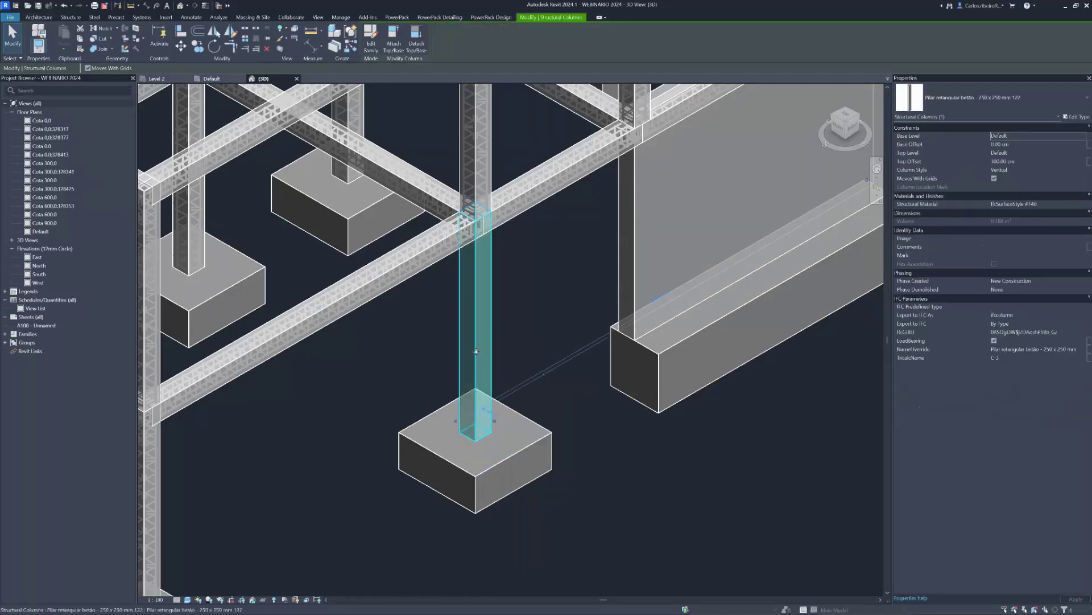
pyautogui.click(452, 252)
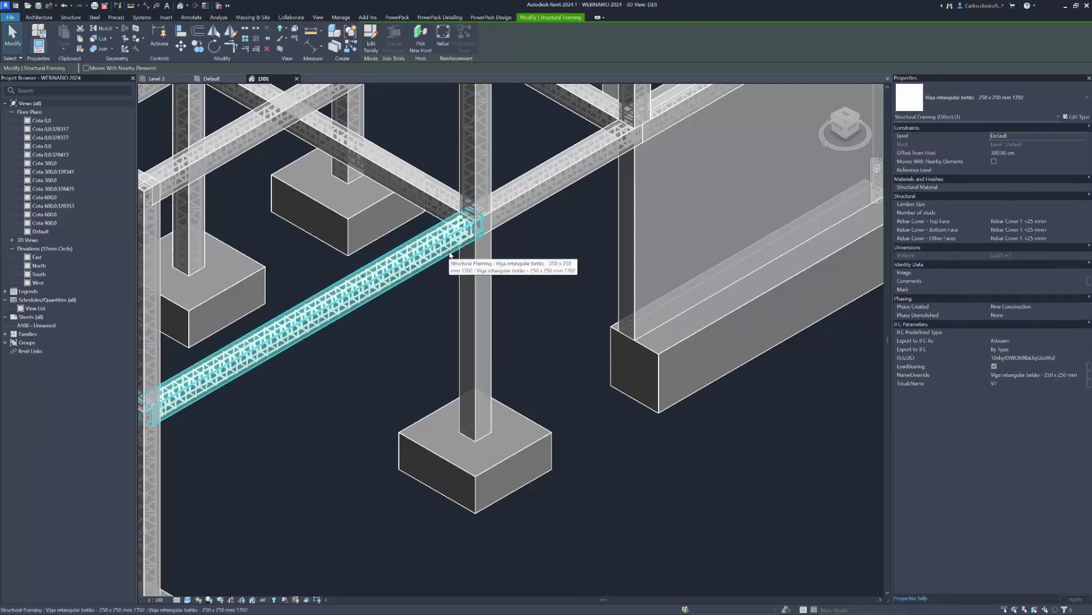
pyautogui.rightClick(450, 254)
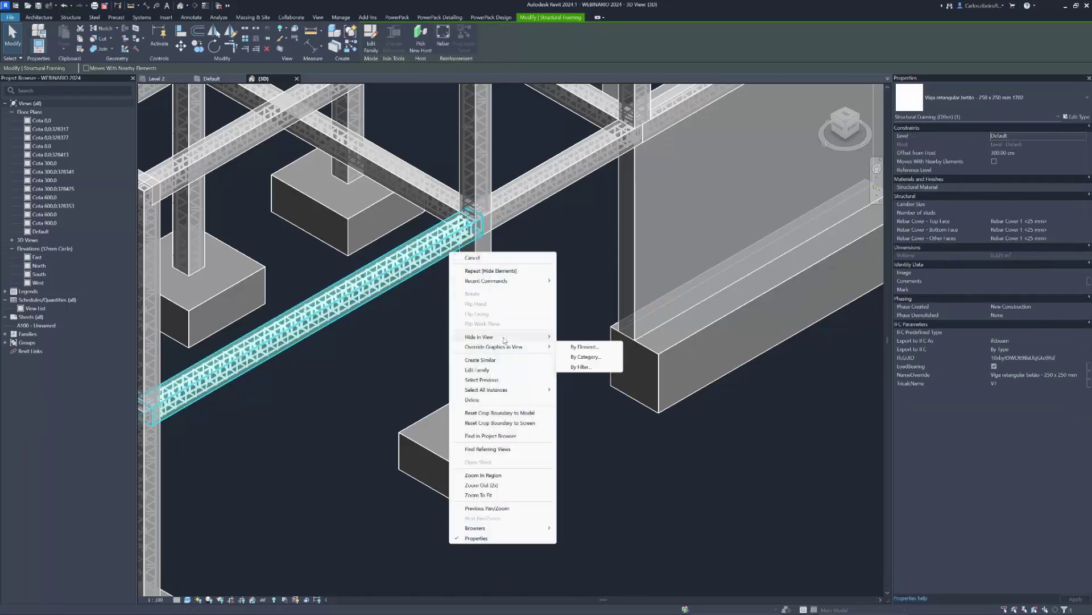
pyautogui.click(561, 335)
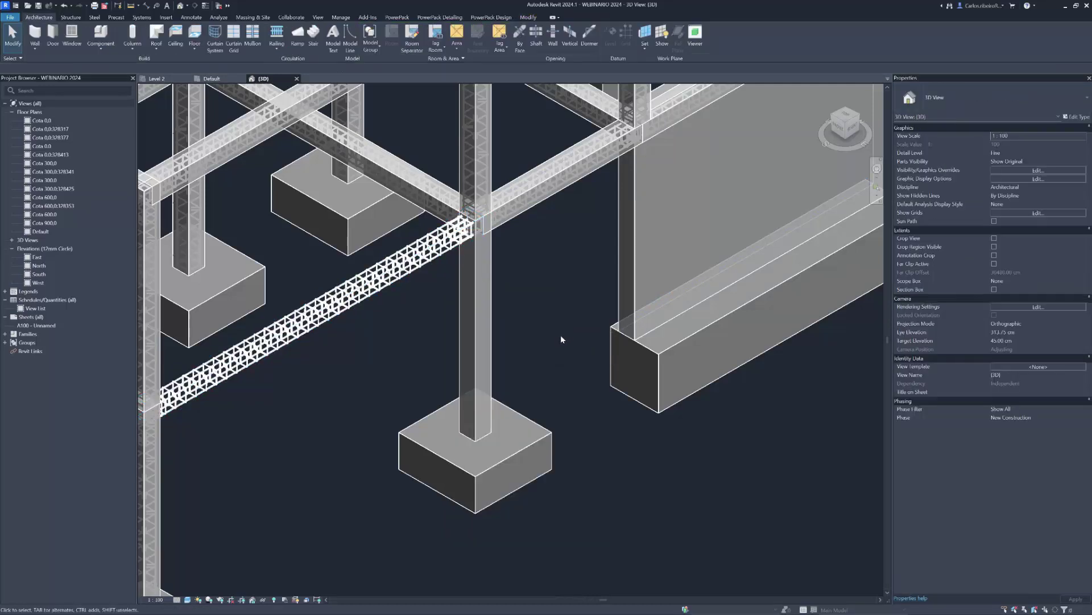
# Examine the exposed beam's reinforcement cage up close, then review the whole structure in 3D
pyautogui.click(391, 272)
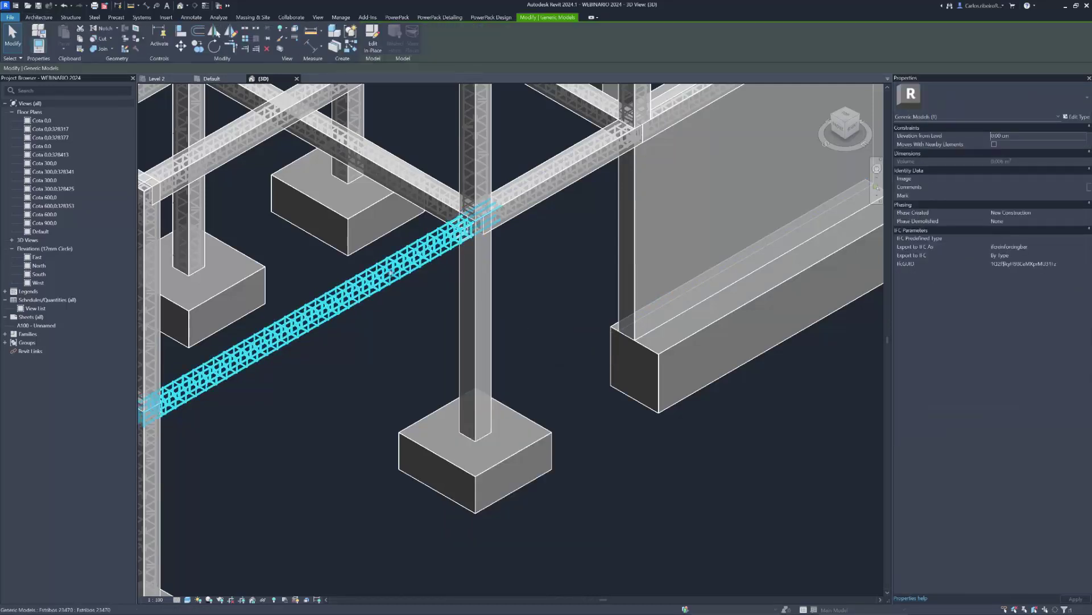
pyautogui.scroll(8, 391, 272)
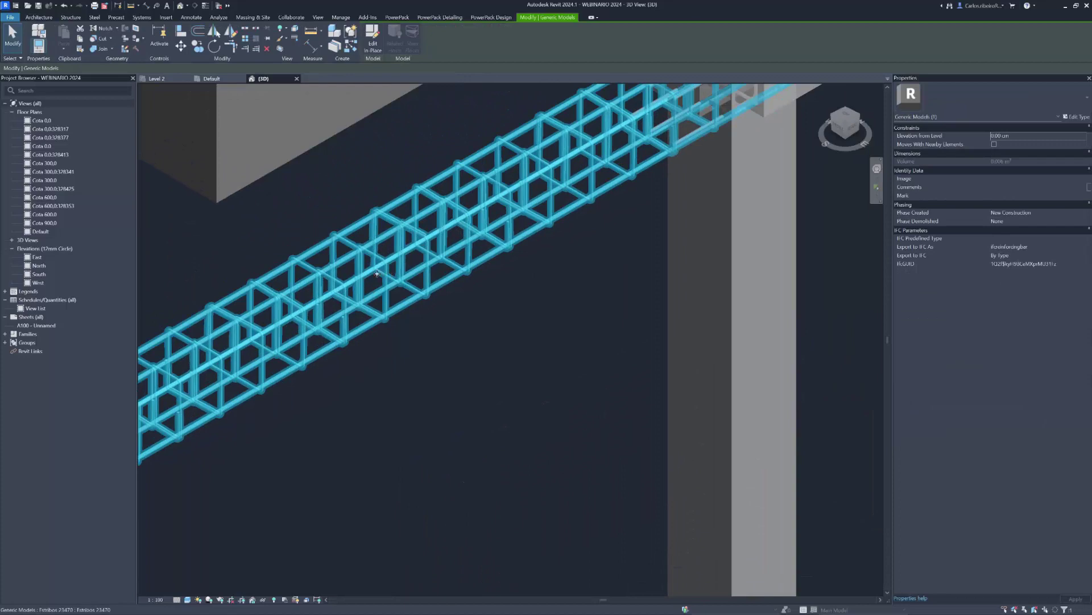
pyautogui.scroll(3, 377, 274)
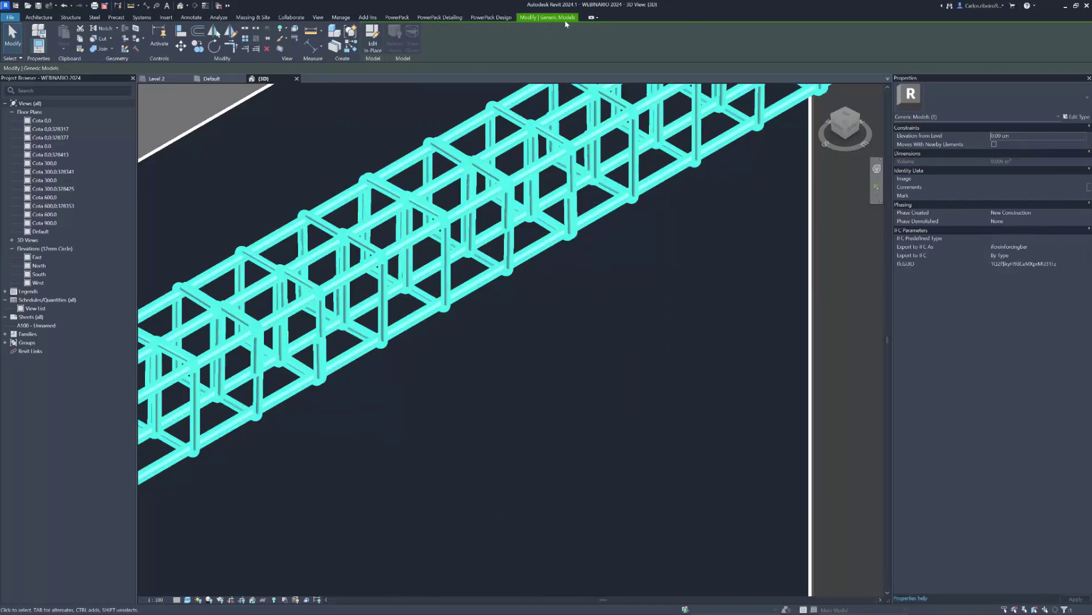
pyautogui.scroll(-5, 489, 338)
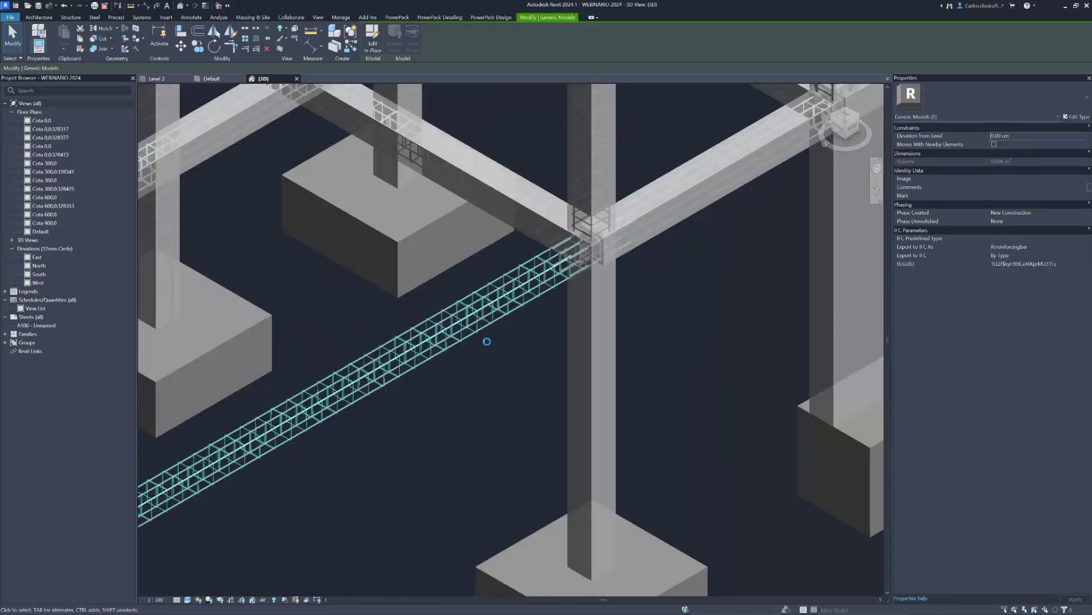
pyautogui.scroll(-5, 487, 344)
pyautogui.scroll(3, 474, 340)
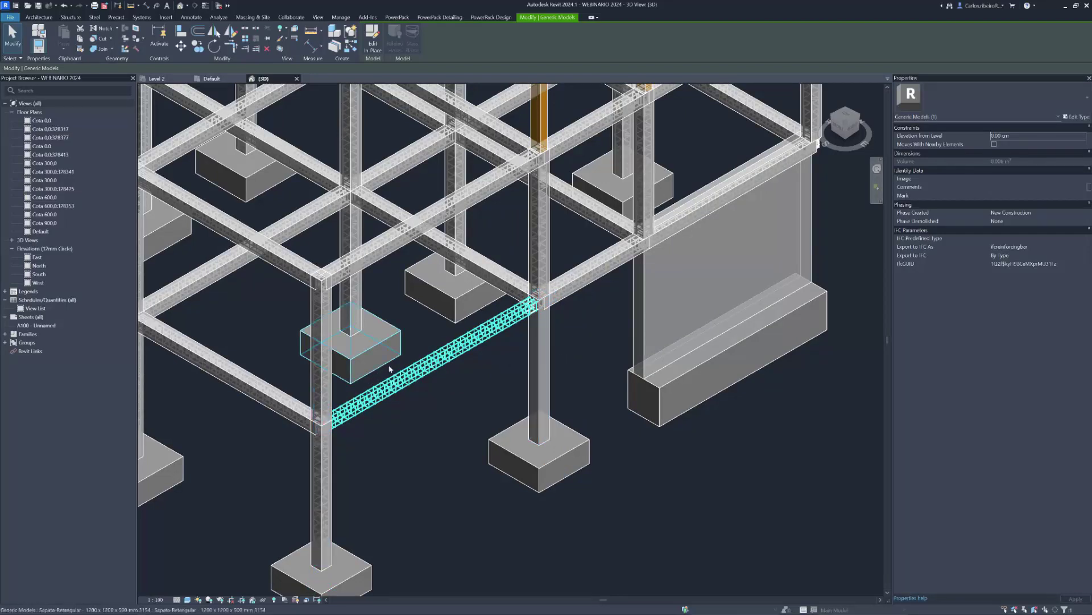
pyautogui.click(409, 405)
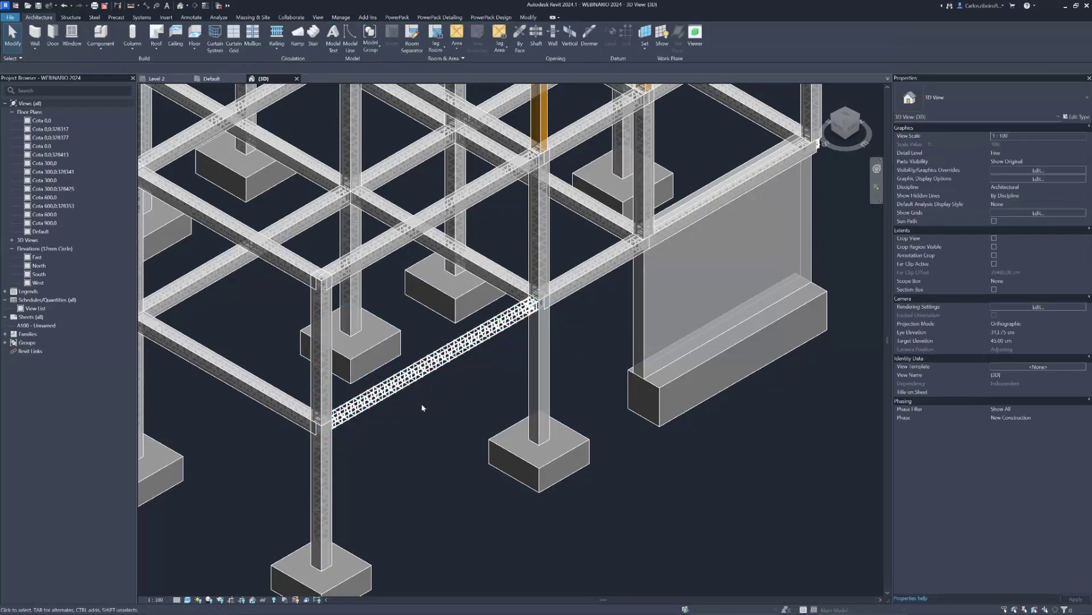
pyautogui.scroll(-5, 422, 407)
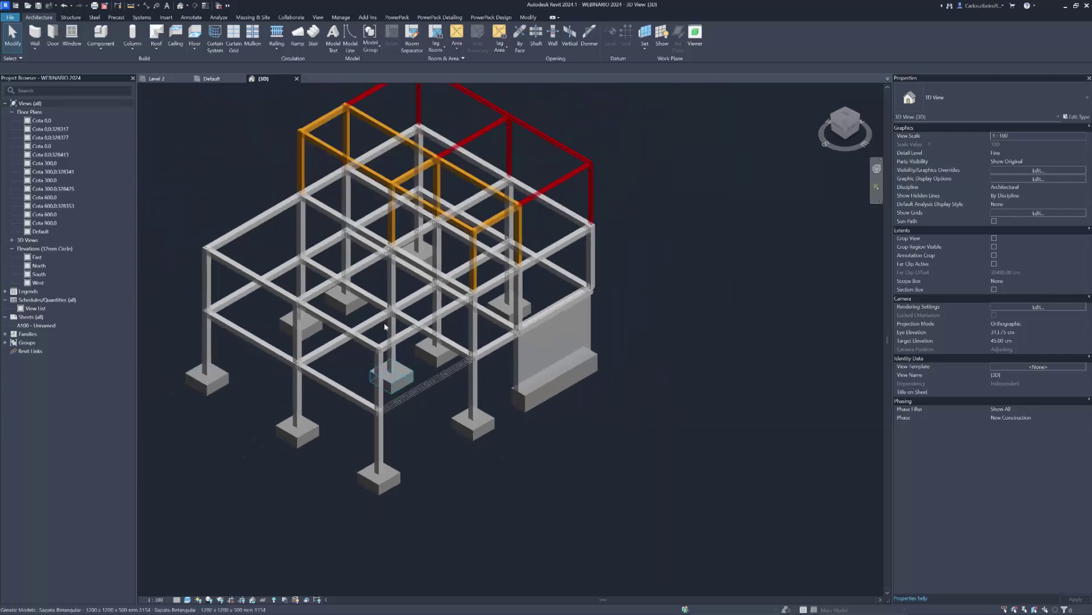
pyautogui.moveTo(400, 352); pyautogui.dragTo(427, 415, button='middle')
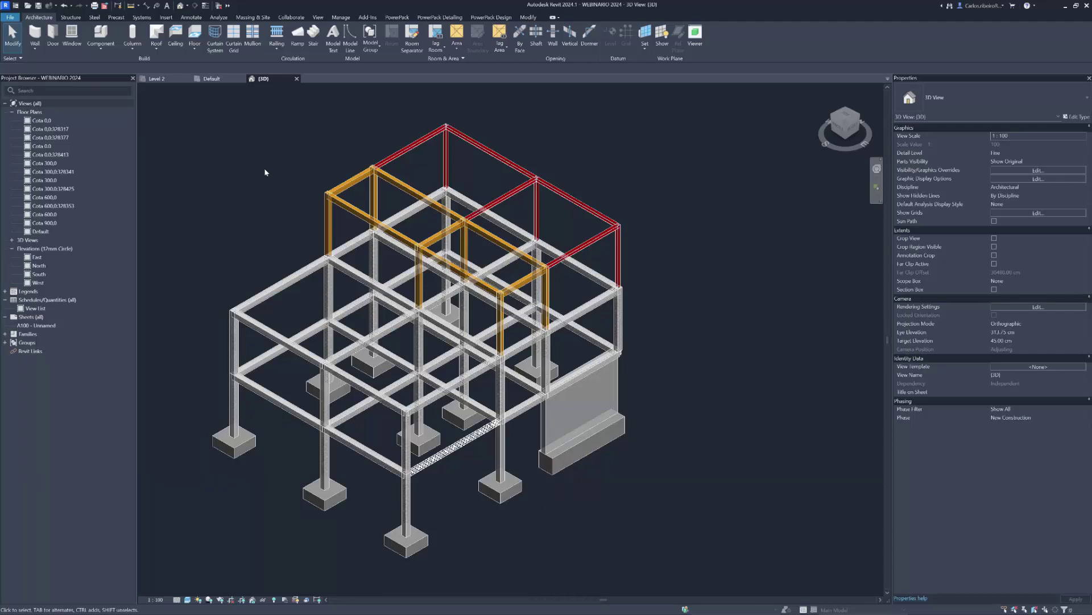
# Switch to File Explorer, go to the Estruturas Tricalc 2022 folder and sort its contents by modification date, newest first
pyautogui.hotkey('alt', 'Tab')
pyautogui.hotkey('alt', 'Tab')
pyautogui.hotkey('alt', 'Tab')
pyautogui.hotkey('alt', 'Tab')
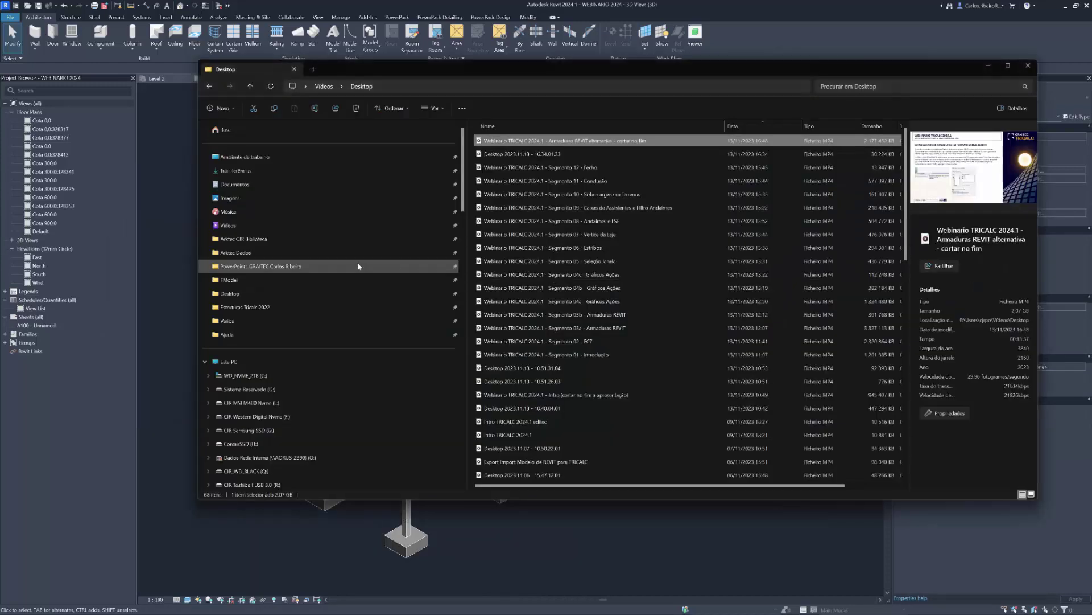
pyautogui.click(284, 307)
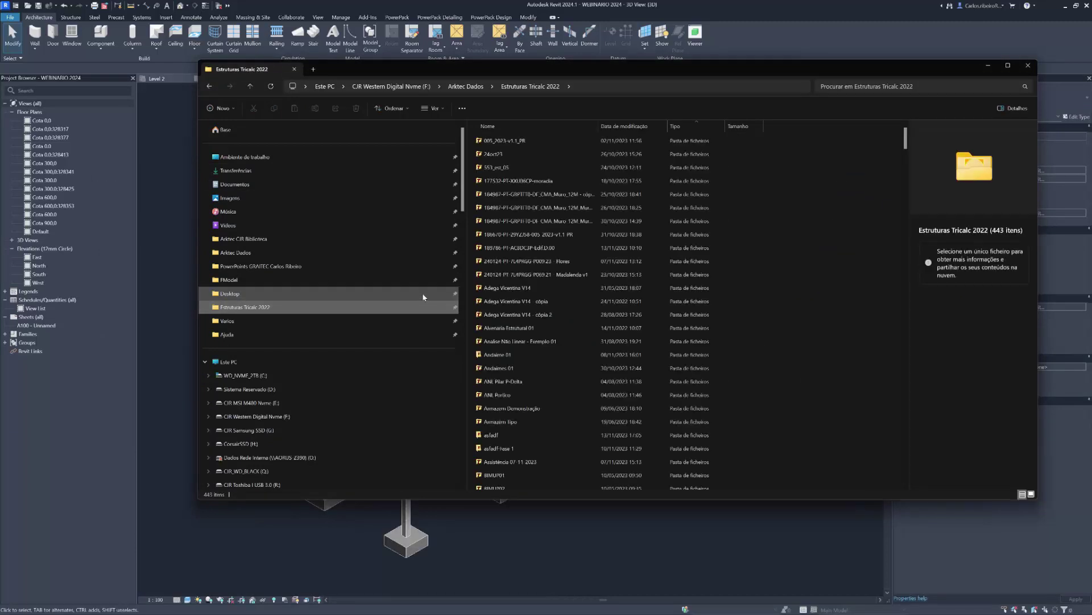
pyautogui.click(632, 126)
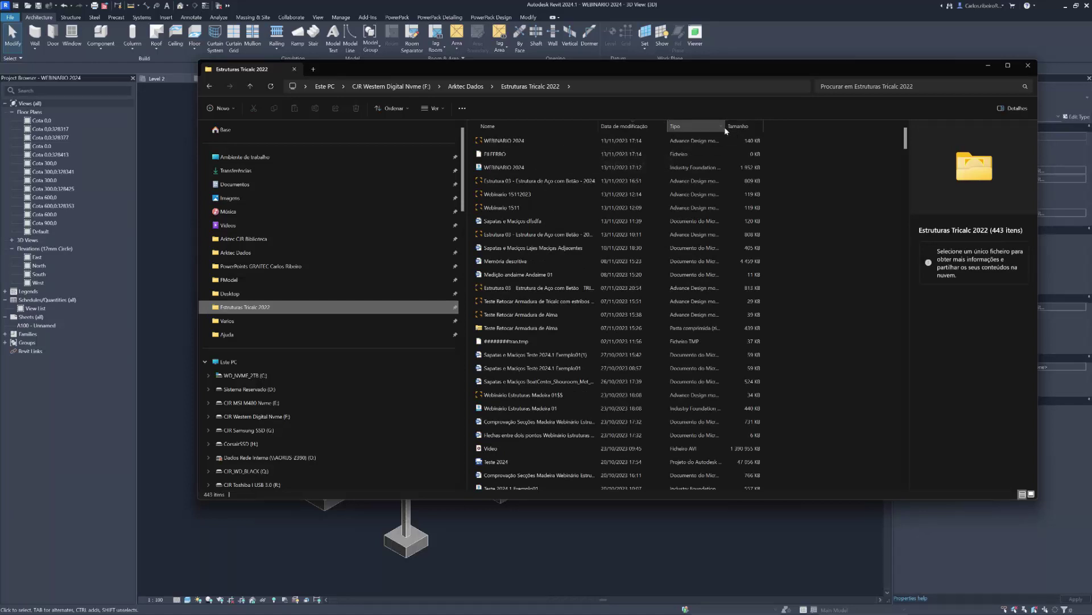
# Widen the file type column and check which programs can open the WEBINARIO 2024 Advance Design file
pyautogui.moveTo(725, 126); pyautogui.dragTo(780, 129)
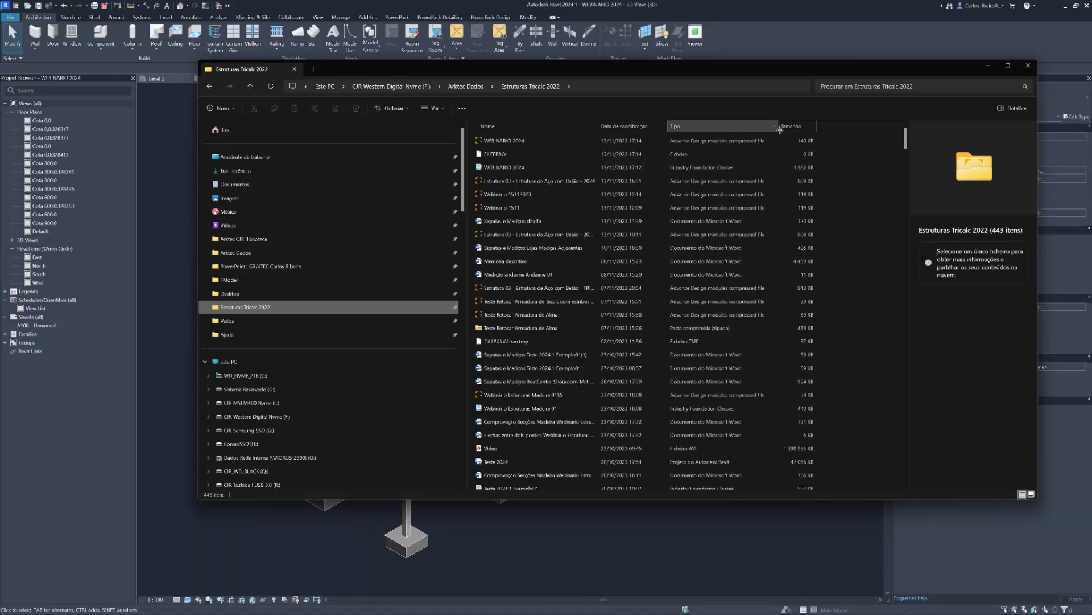
pyautogui.click(578, 143)
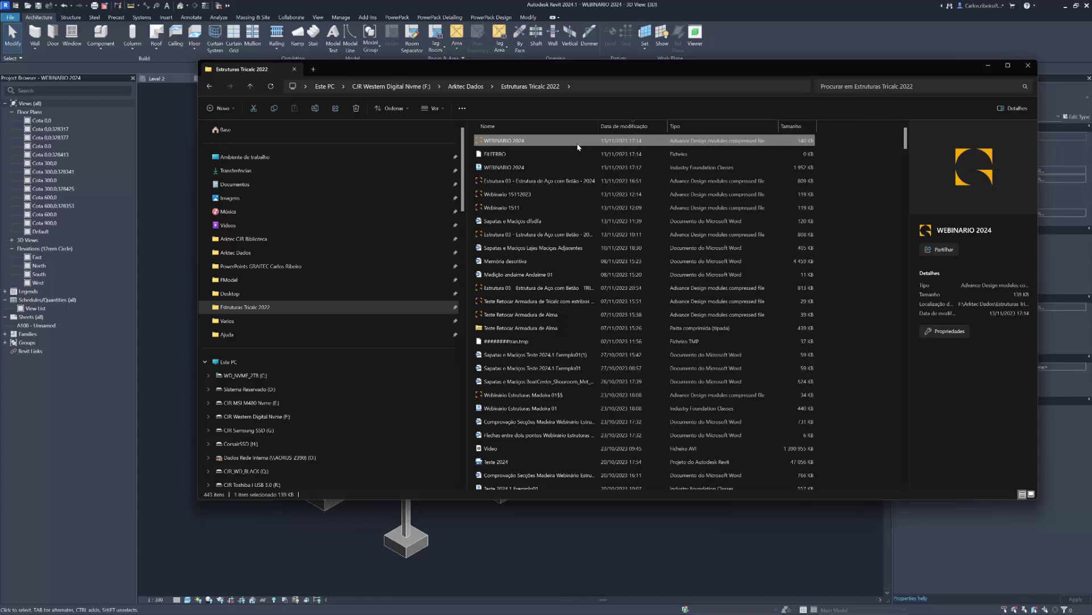
pyautogui.rightClick(558, 143)
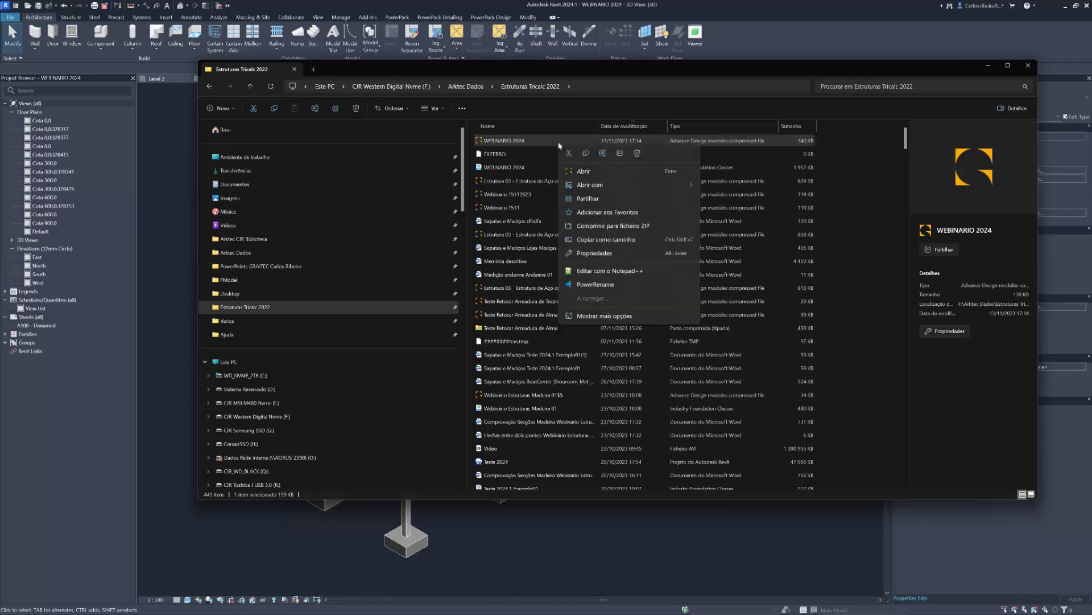
pyautogui.moveTo(626, 185)
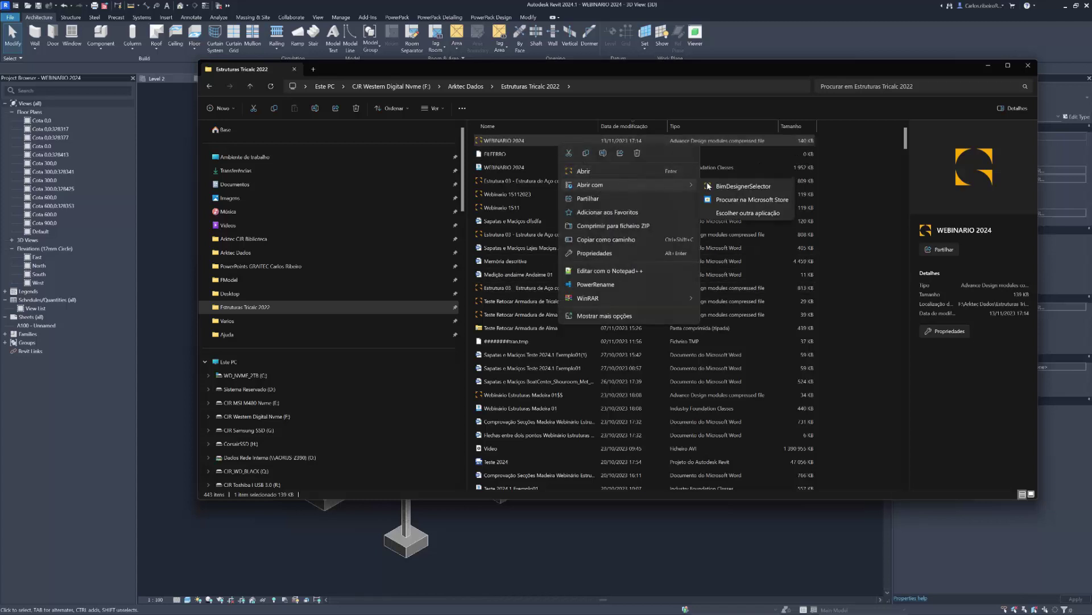
pyautogui.press('Escape')
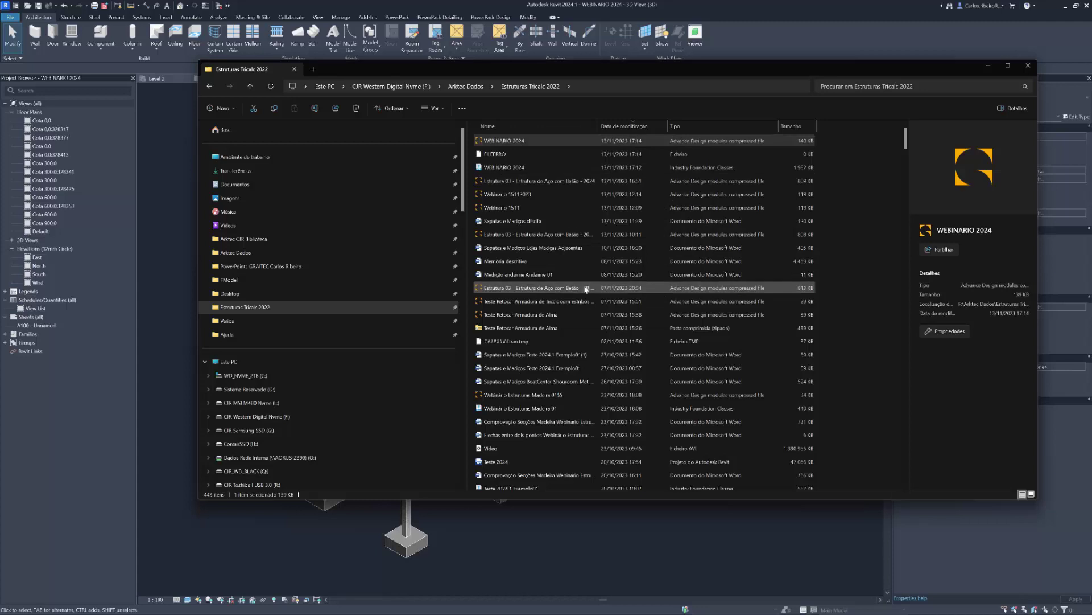
pyautogui.scroll(-3, 586, 288)
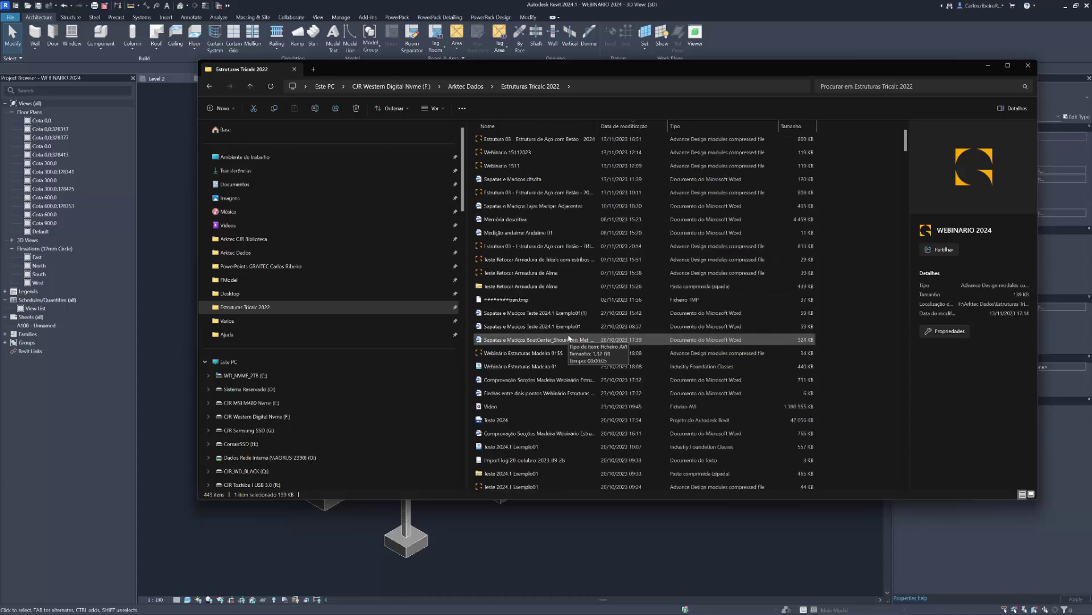
pyautogui.scroll(3, 569, 338)
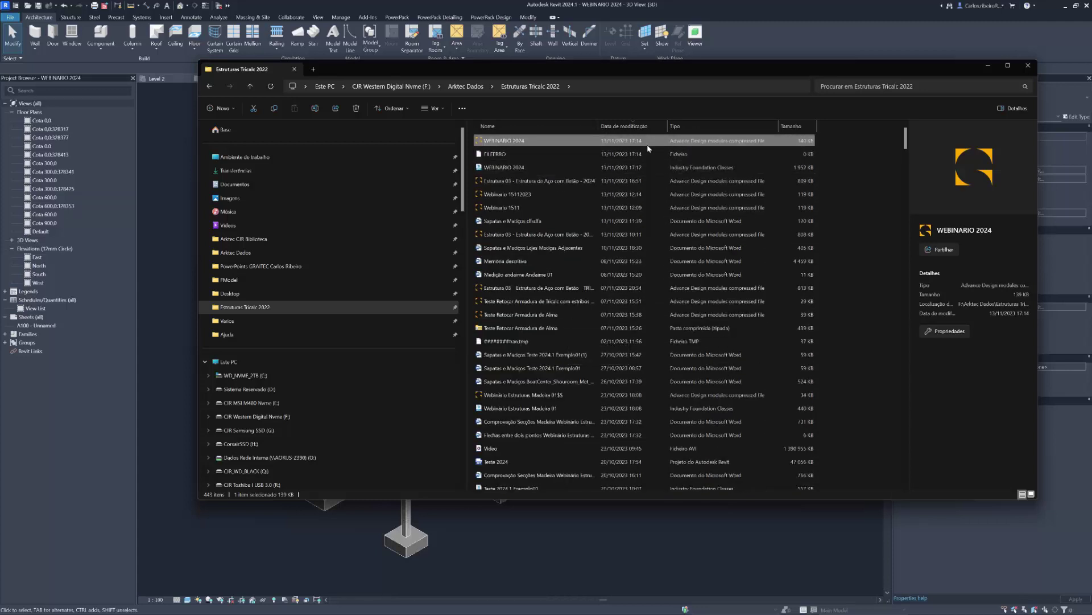
# Open the WEBINARIO 2024 IFC file in BIMvision and hide the concrete of the lower-level beam running inward from the wall corner
pyautogui.doubleClick(569, 166)
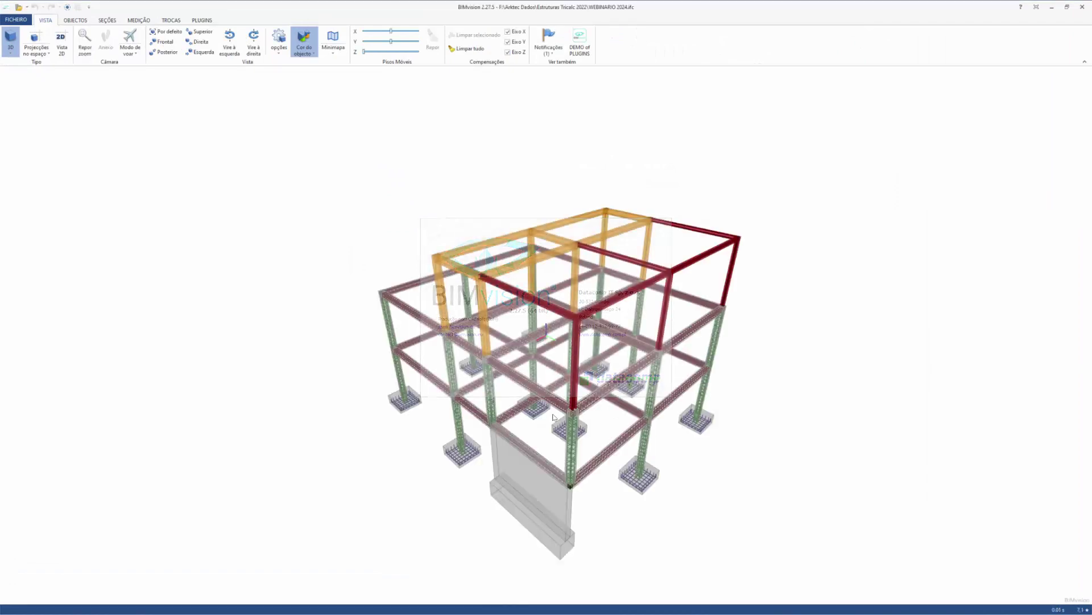
pyautogui.scroll(5, 555, 373)
pyautogui.scroll(3, 528, 384)
pyautogui.click(527, 384)
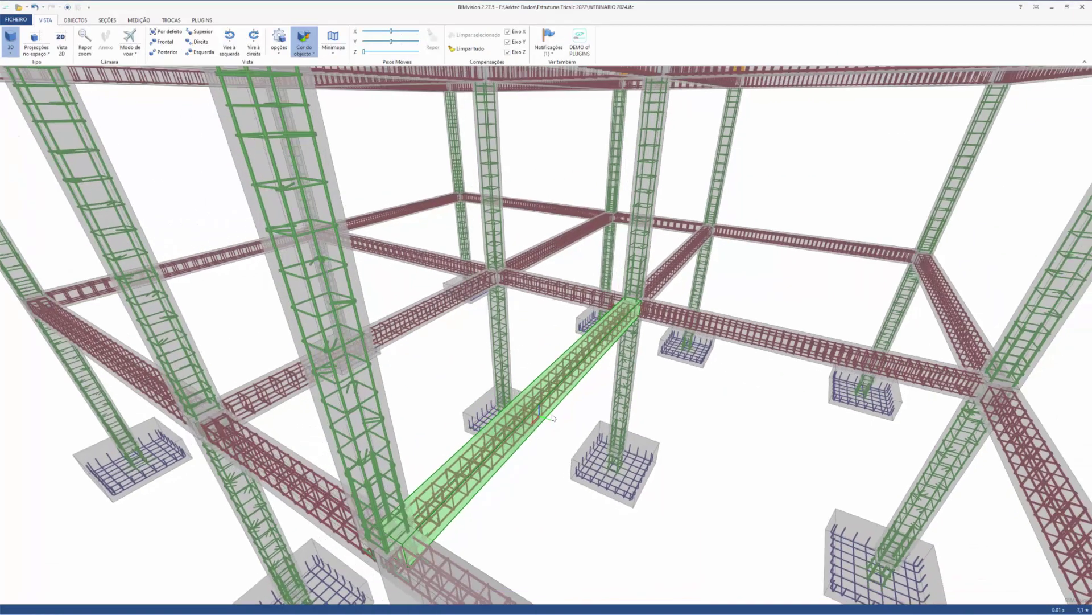
pyautogui.moveTo(527, 384); pyautogui.dragTo(487, 369)
pyautogui.click(538, 408)
pyautogui.rightClick(516, 360)
pyautogui.click(546, 365)
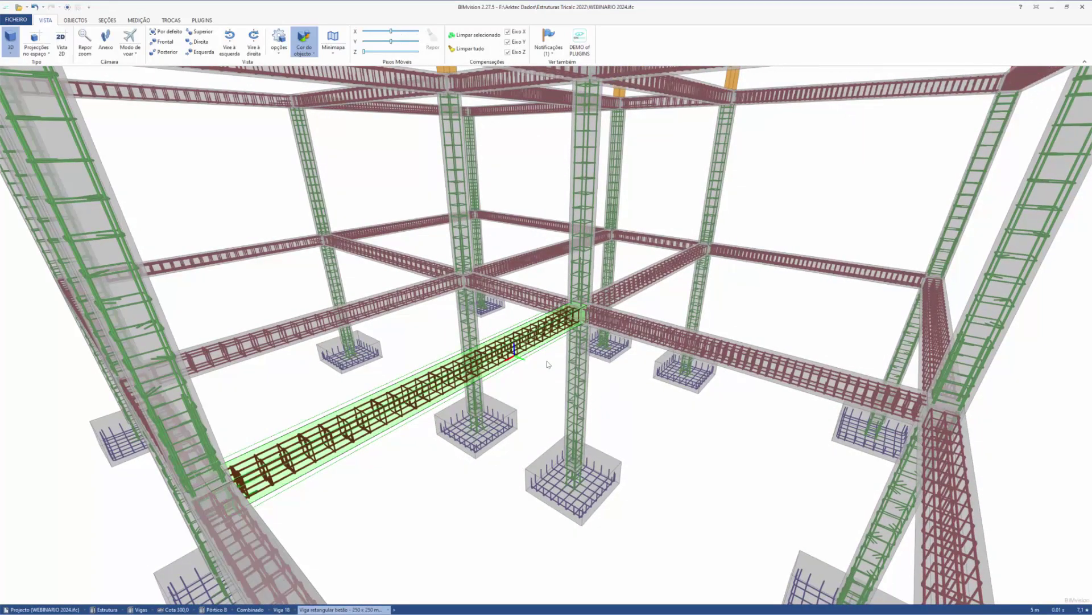
# Examine the longitudinal bars and stirrups of the exposed beam cage up close in the 3D view
pyautogui.scroll(3, 515, 353)
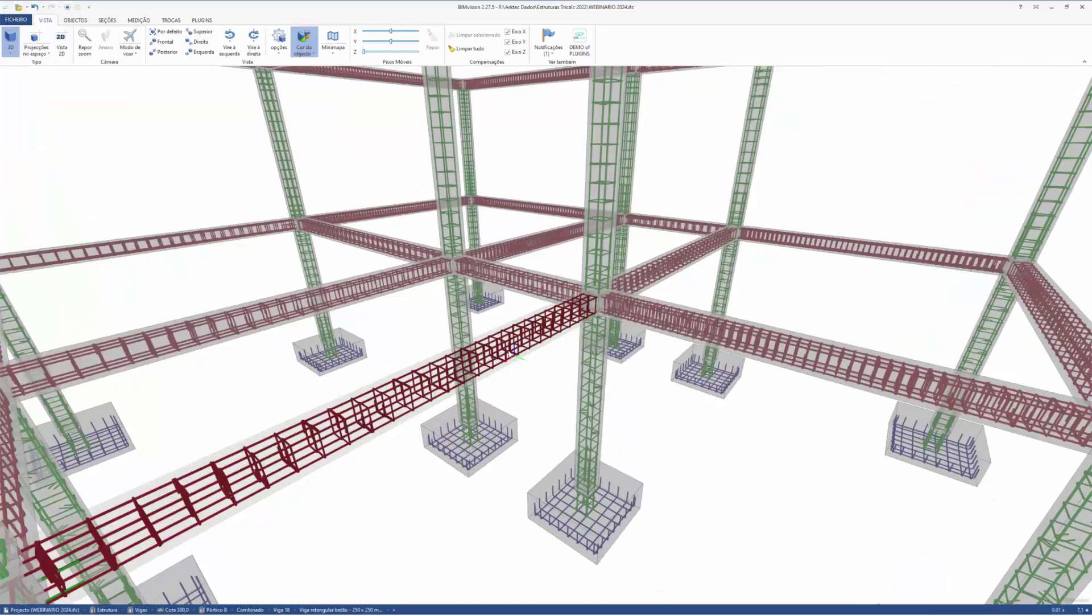
pyautogui.scroll(2, 500, 353)
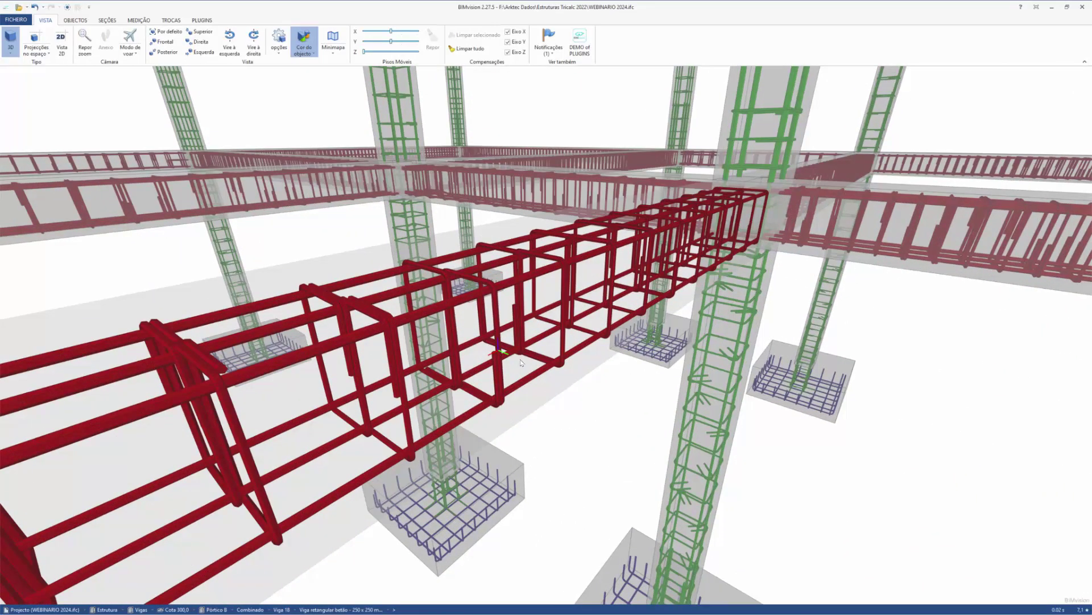
pyautogui.scroll(3, 495, 360)
pyautogui.moveTo(491, 367); pyautogui.dragTo(525, 361)
pyautogui.scroll(-6, 525, 360)
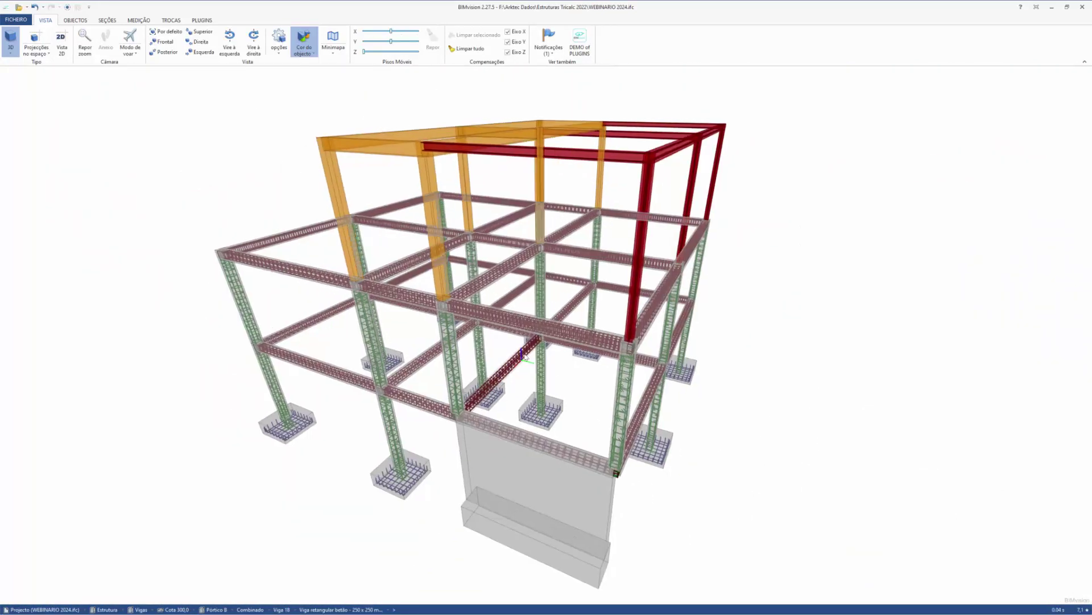
# Review the reinforced columns, beams and footings of the whole IFC structure from several sides in 3D
pyautogui.scroll(-2, 525, 357)
pyautogui.moveTo(525, 357); pyautogui.dragTo(494, 373)
pyautogui.scroll(10, 523, 364)
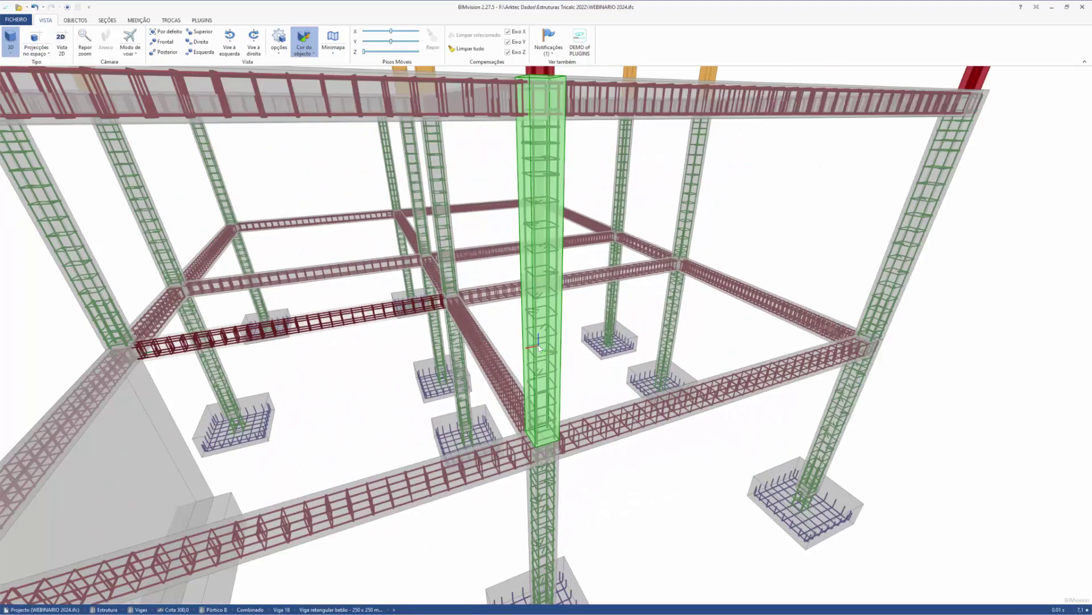
pyautogui.scroll(-10, 544, 349)
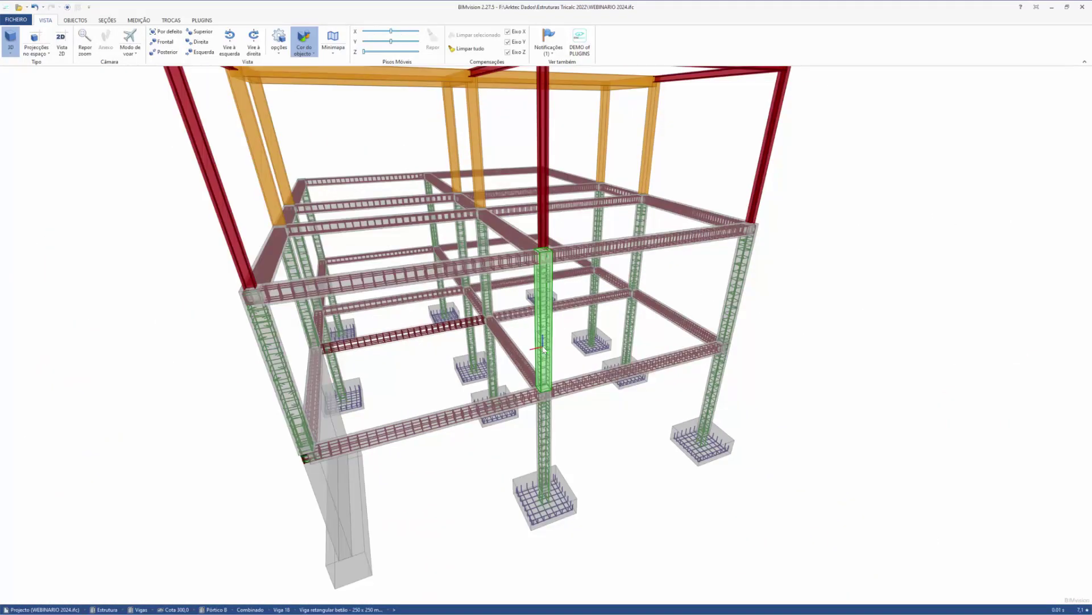
pyautogui.moveTo(436, 392); pyautogui.dragTo(569, 296)
pyautogui.scroll(-4, 449, 389)
pyautogui.scroll(4, 459, 385)
pyautogui.click(462, 383)
pyautogui.scroll(-3, 463, 382)
pyautogui.scroll(3, 479, 375)
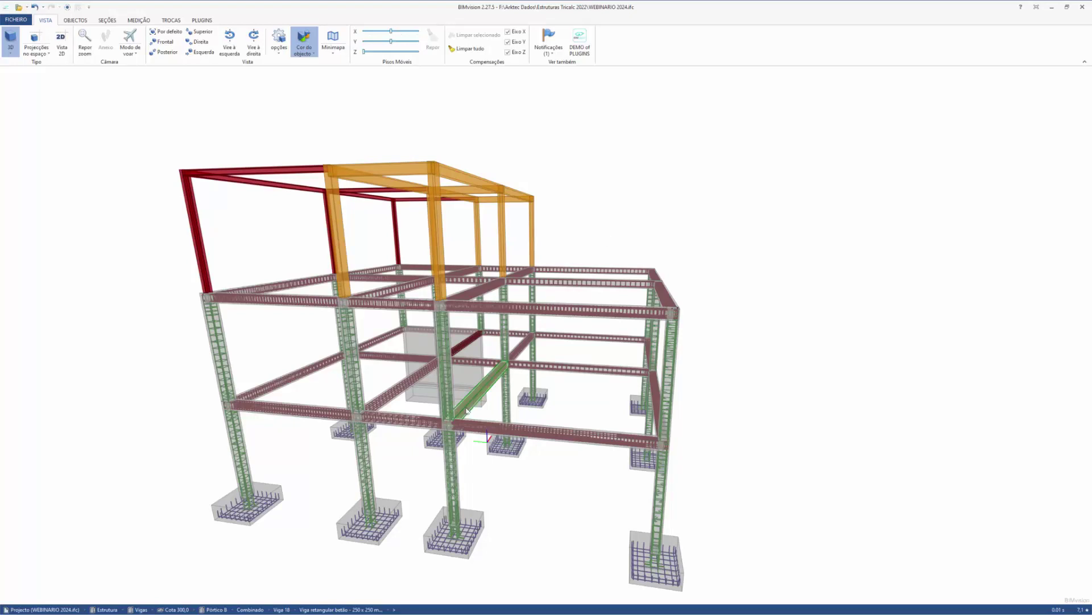
# Switch to the PowerPoint slide show of the Tricalc 2024.1 webinar and advance to the next slide on native Revit reinforcement detailing
pyautogui.hotkey('alt', 'Tab')
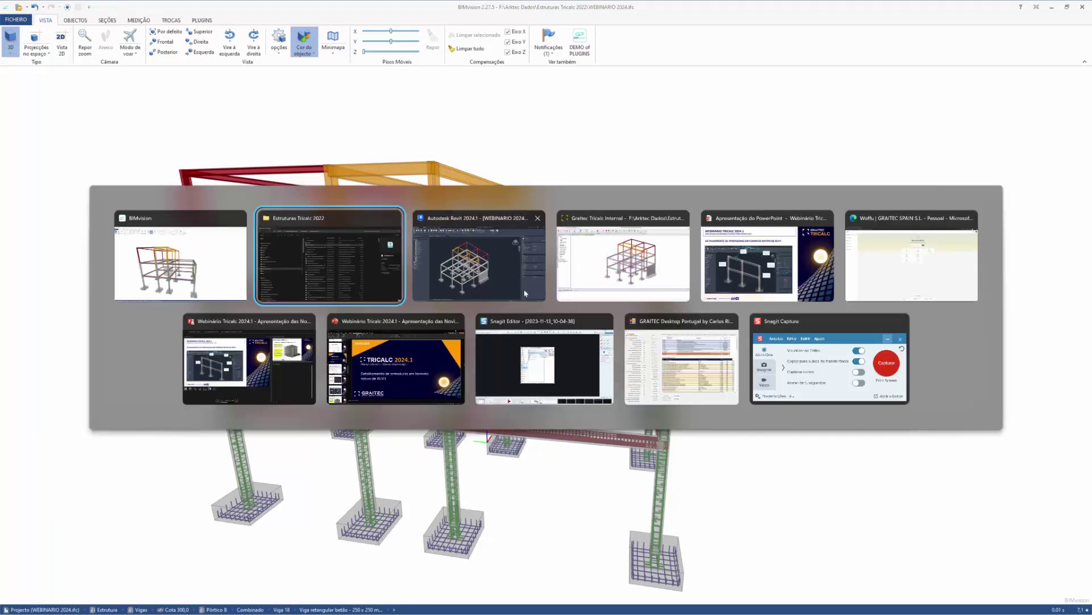
pyautogui.hotkey('alt', 'Tab')
pyautogui.hotkey('alt', 'Tab')
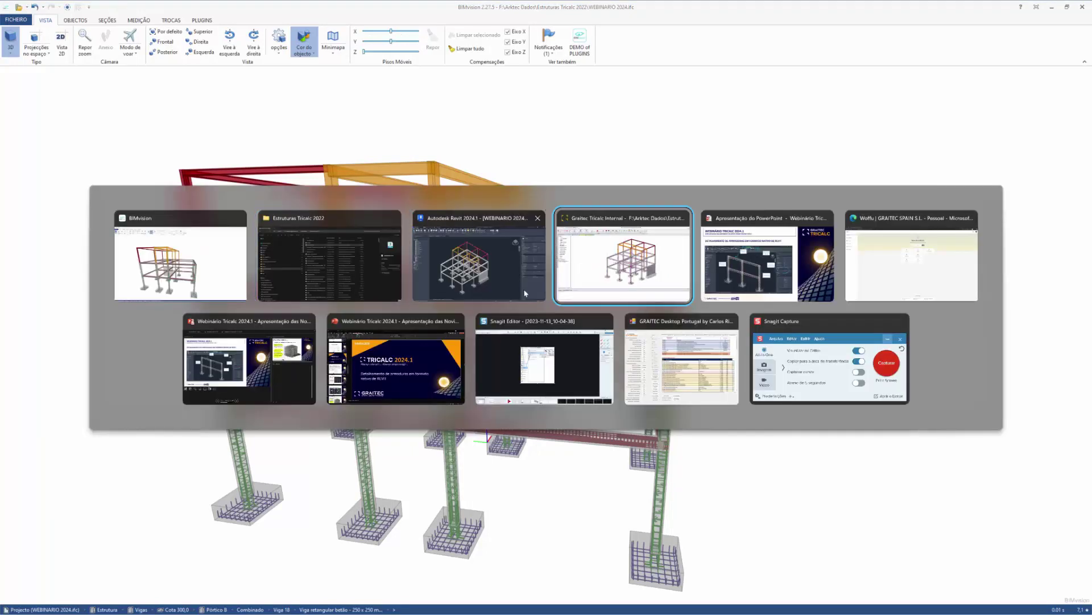
pyautogui.hotkey('alt', 'Tab')
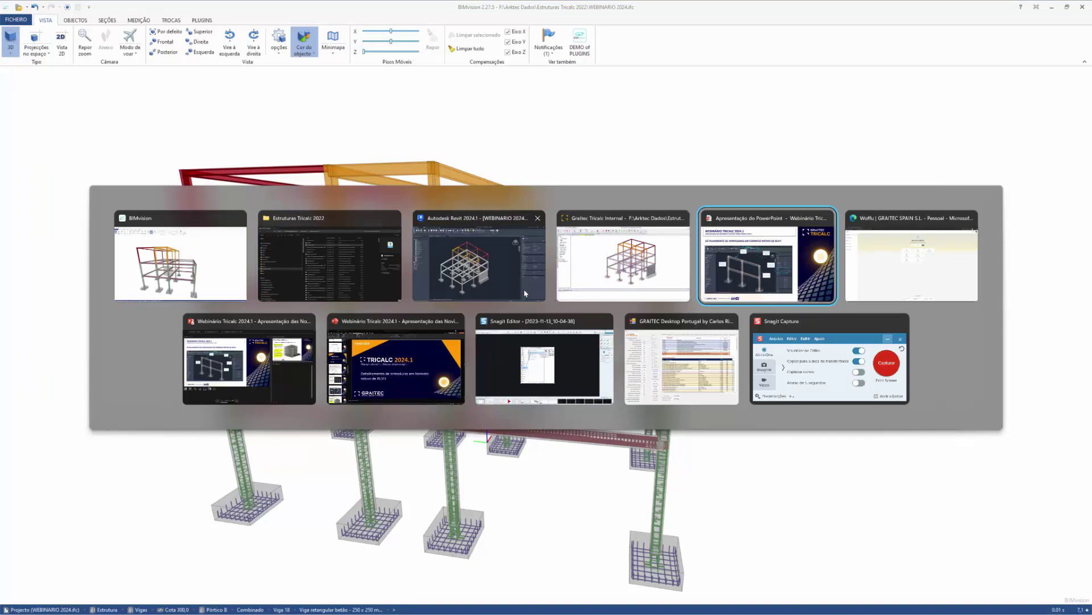
pyautogui.hotkey('alt', 'Tab')
pyautogui.hotkey('alt', 'Tab')
pyautogui.hotkey('alt', 'Tab')
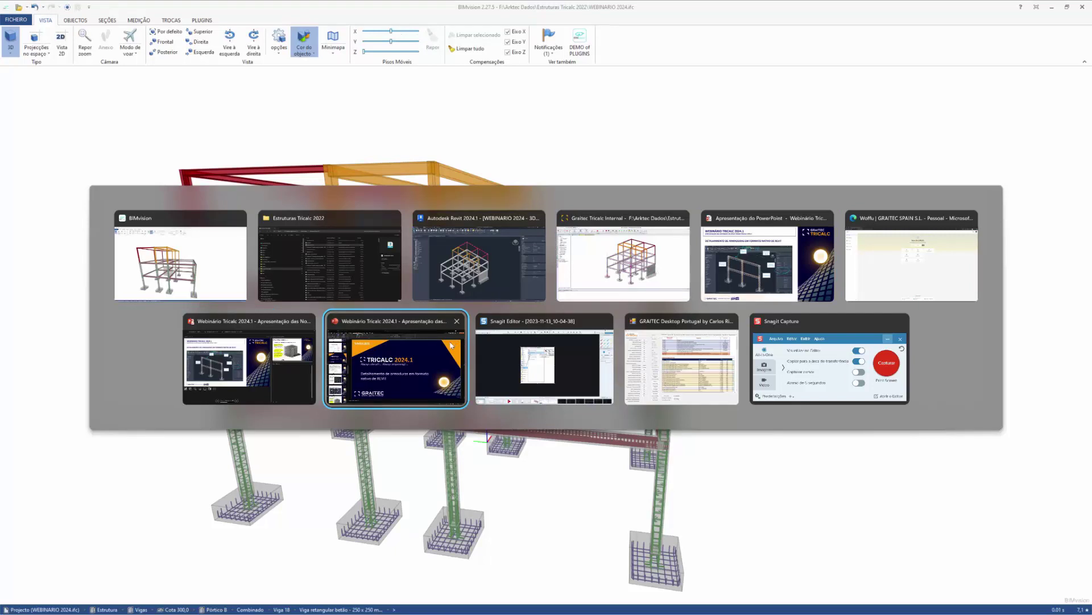
pyautogui.click(378, 374)
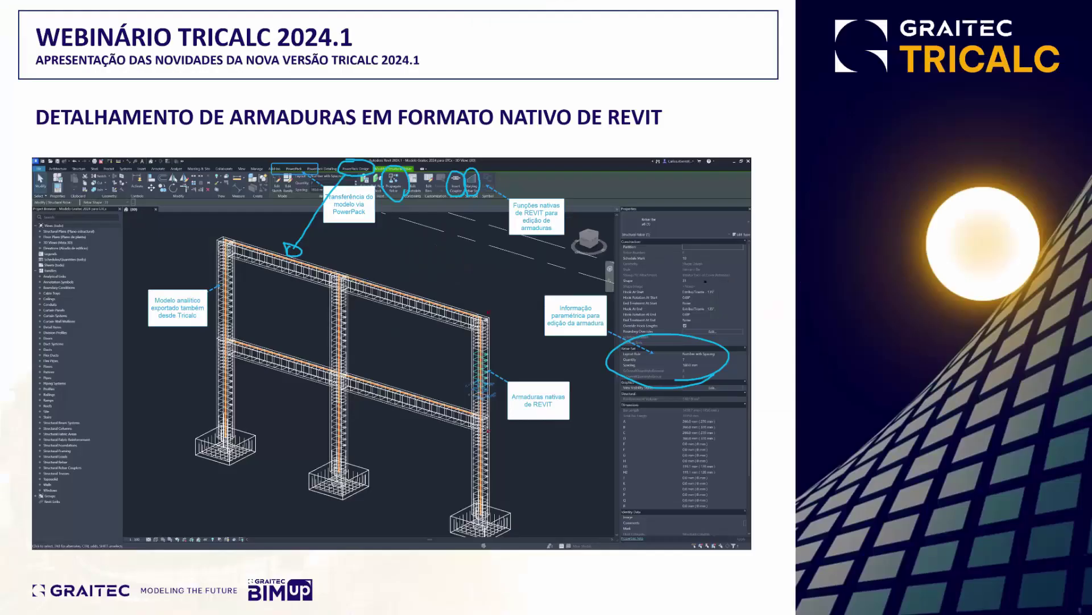
pyautogui.press('Right')
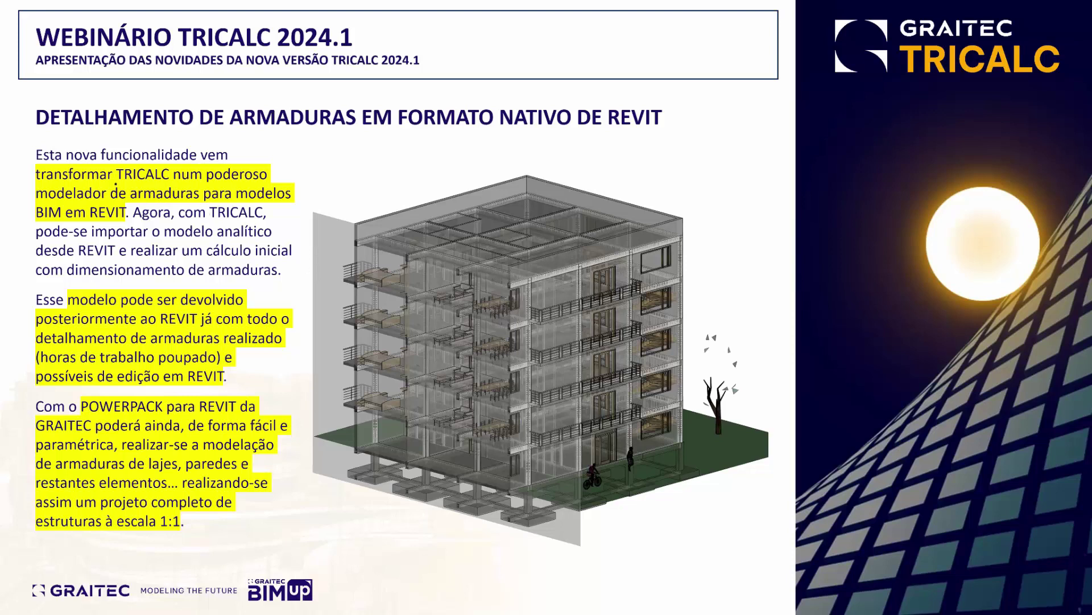
# Underline the highlighted phrase "TRICALC num poderoso modelador de armaduras para modelos BIM em REVIT" on the slide with the pen
pyautogui.moveTo(116, 185); pyautogui.dragTo(268, 183)
pyautogui.moveTo(44, 206); pyautogui.dragTo(284, 204)
pyautogui.moveTo(43, 221); pyautogui.dragTo(114, 226)
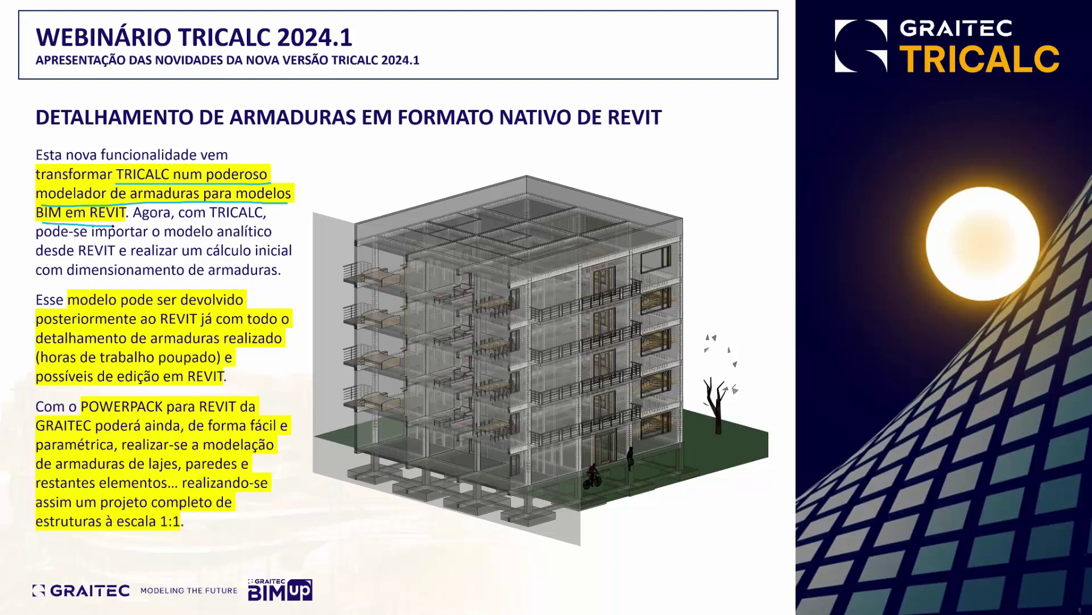